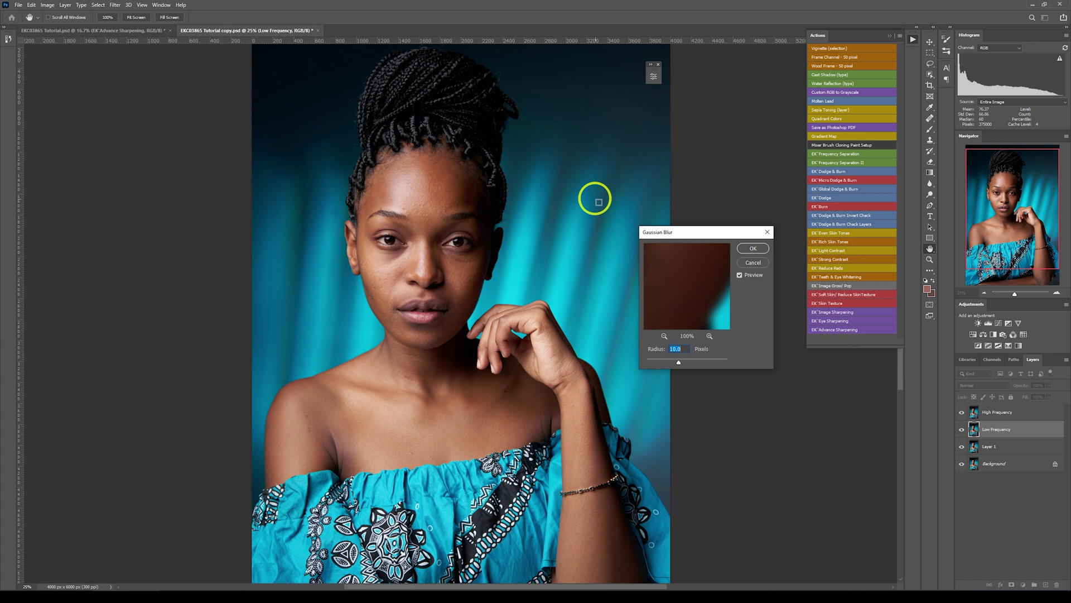
# - Lower the Gaussian Blur radius to 0.2 pixels and preview the skin texture on the cheek below the eye
pyautogui.moveTo(659, 232); pyautogui.dragTo(603, 203)
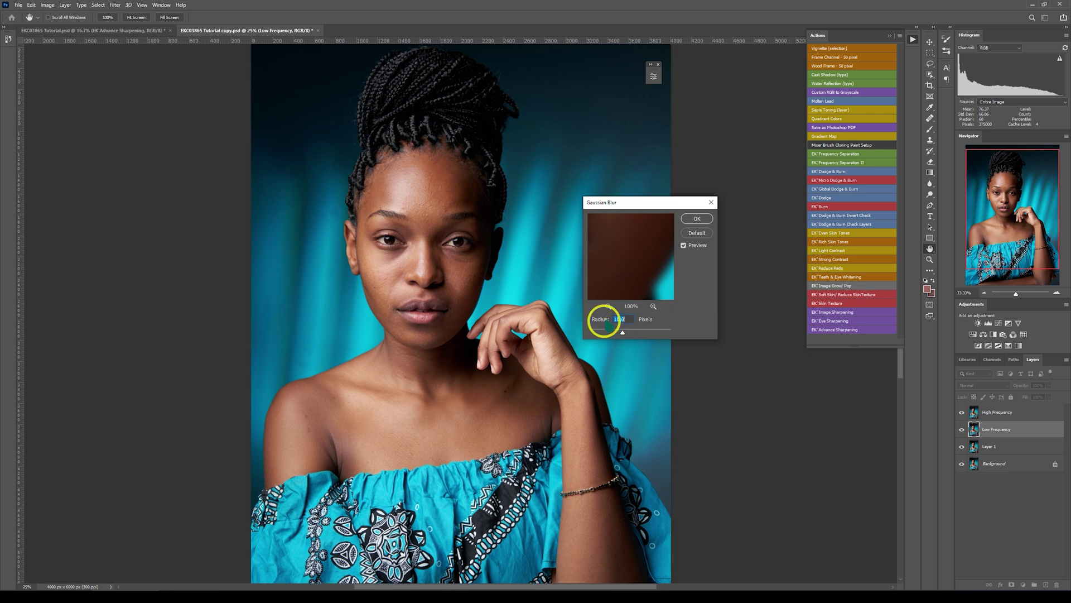
pyautogui.hotkey('ctrl', '+')
pyautogui.hotkey('ctrl', '+')
pyautogui.hotkey('ctrl', '+')
pyautogui.click(889, 36)
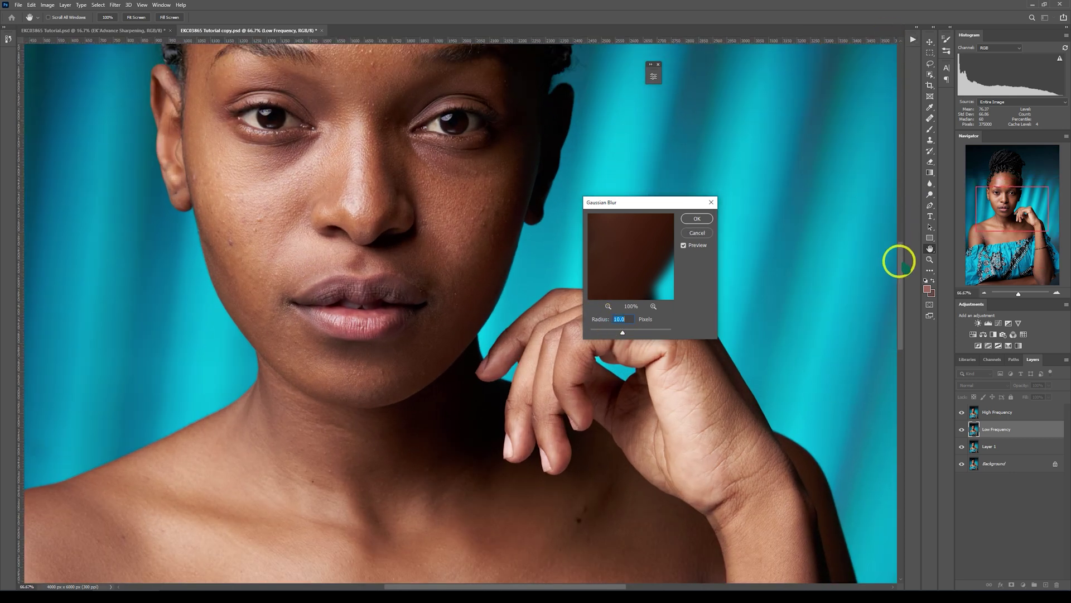
pyautogui.moveTo(900, 263); pyautogui.dragTo(902, 230)
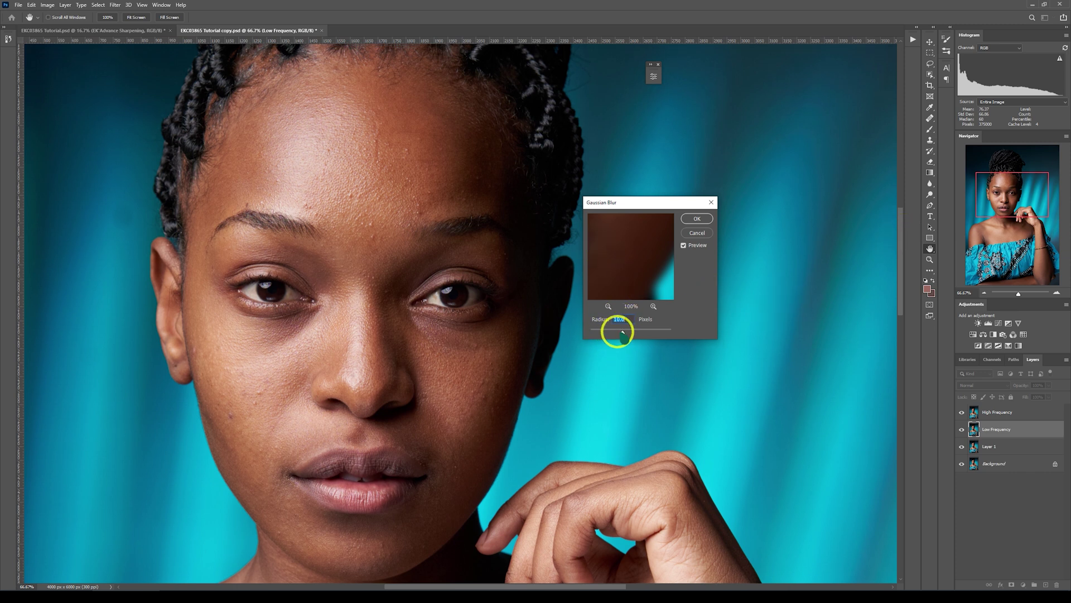
pyautogui.moveTo(591, 331); pyautogui.dragTo(584, 320)
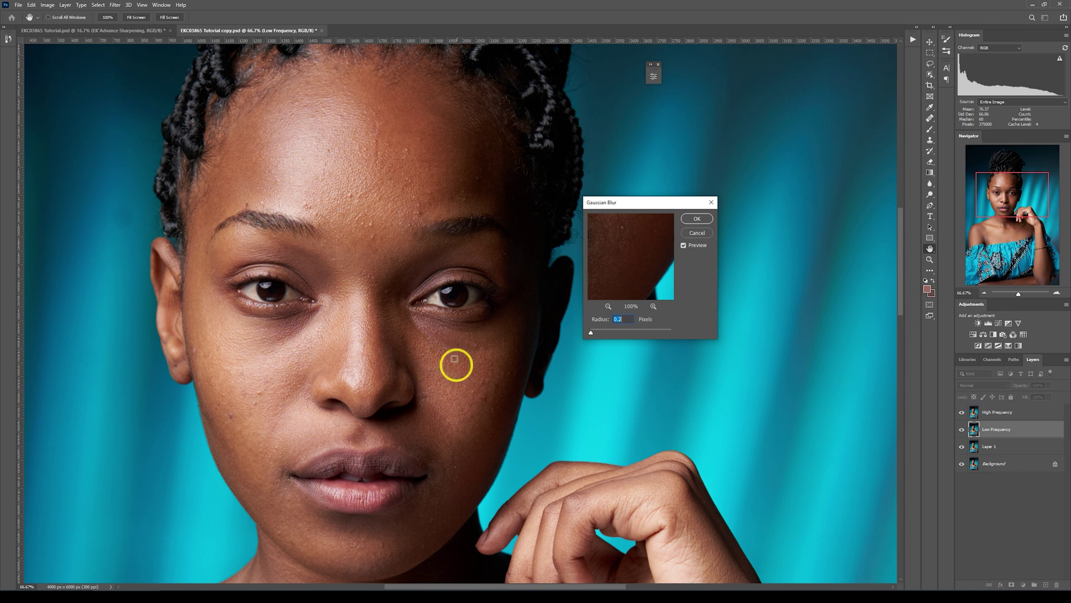
pyautogui.click(437, 356)
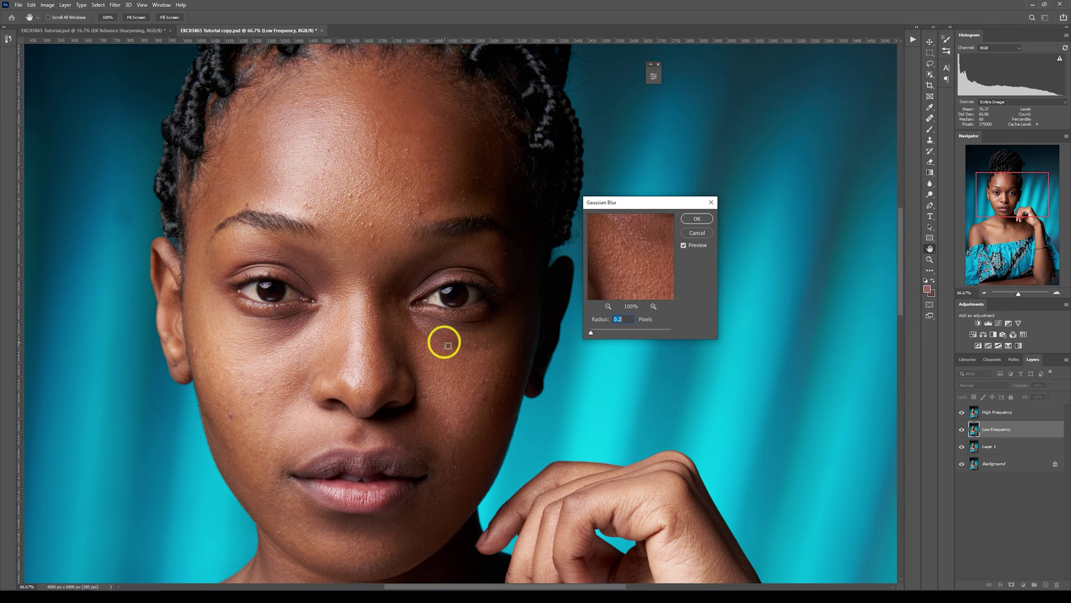
pyautogui.click(448, 346)
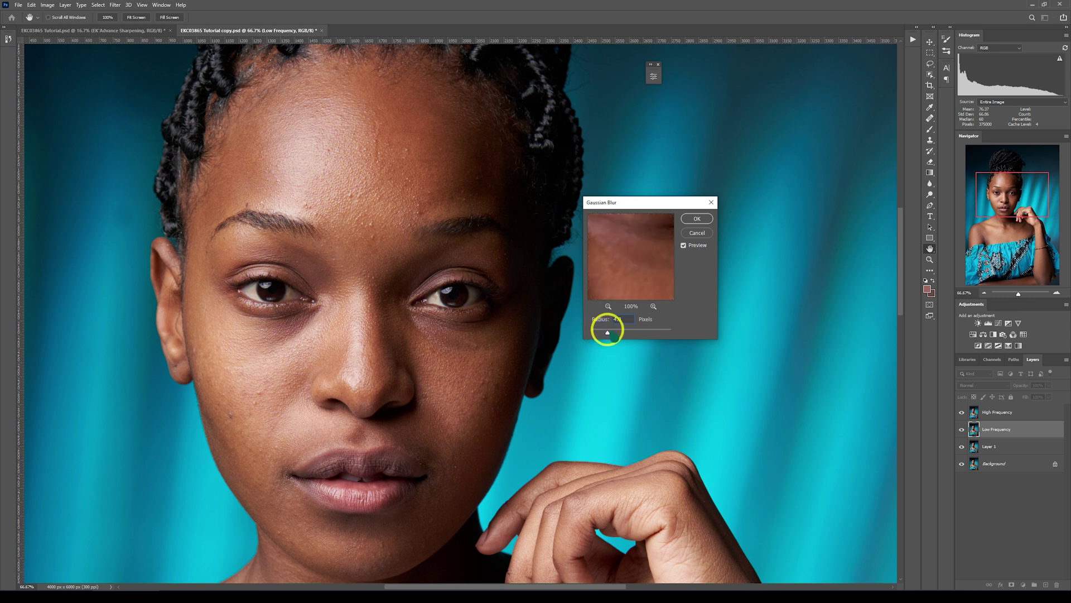
# - Apply the Gaussian Blur to the Low Frequency layer with a radius of 10 pixels, checking the preview under the eye
pyautogui.moveTo(611, 333); pyautogui.dragTo(623, 332)
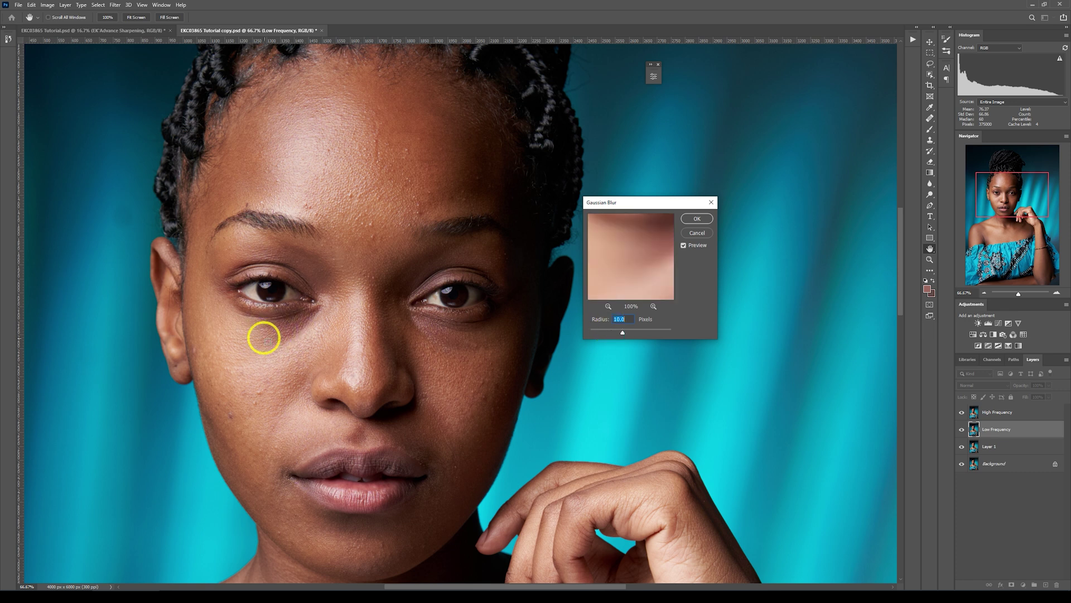
pyautogui.moveTo(679, 282); pyautogui.dragTo(641, 262)
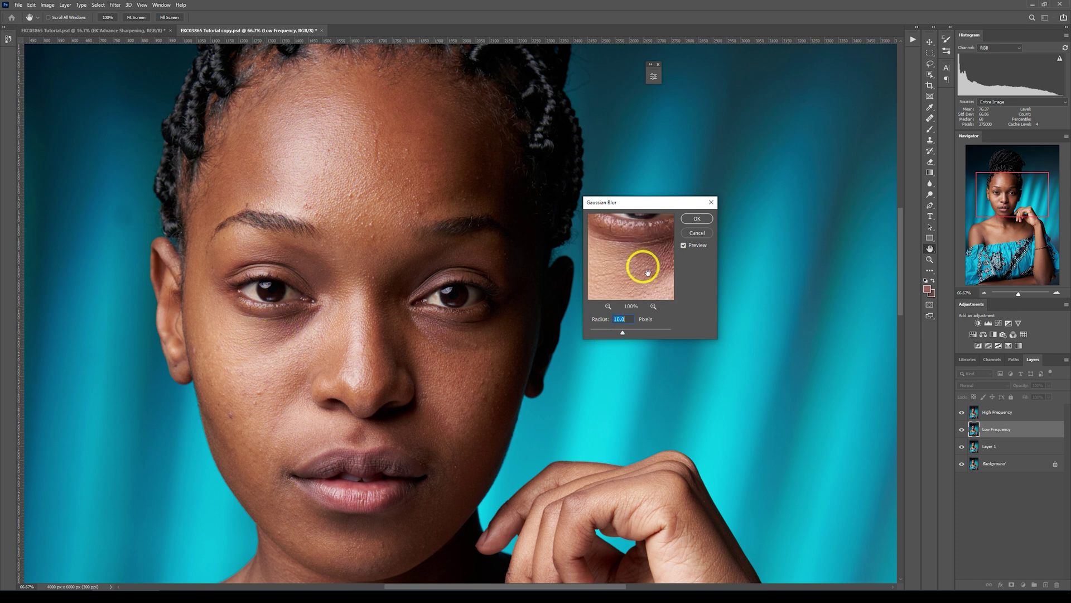
pyautogui.click(697, 219)
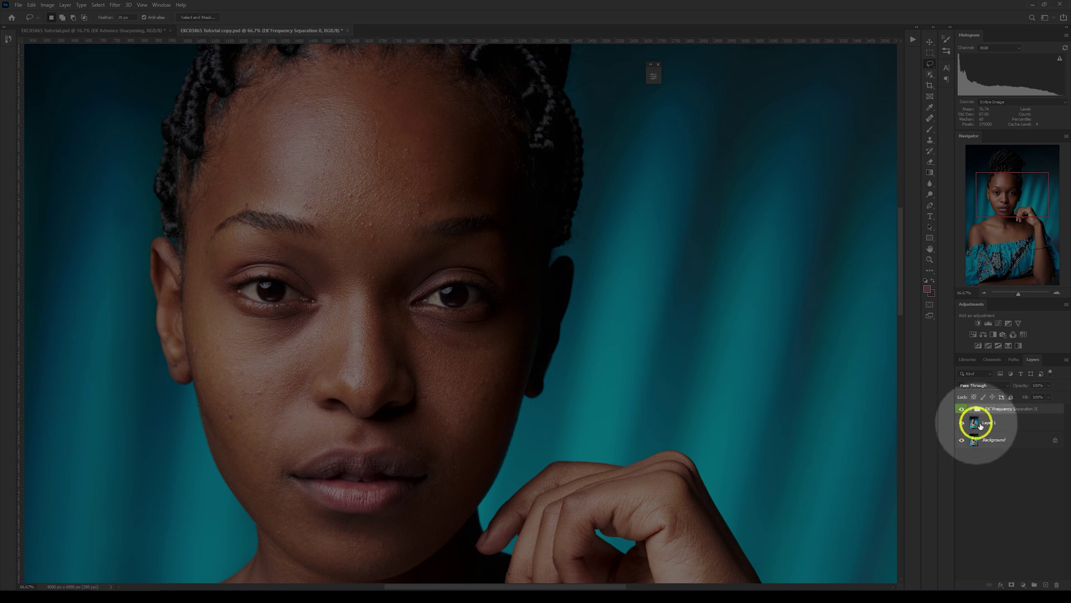
# - Target the Low Frequency copy layer inside the frequency separation group and outline the forehead with the Lasso tool
pyautogui.click(971, 409)
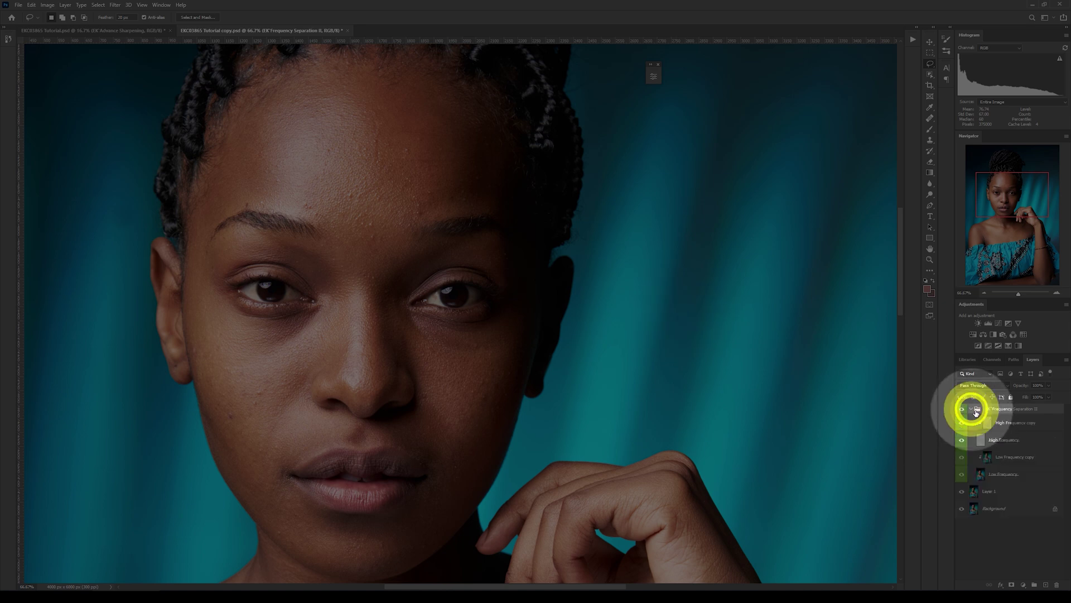
pyautogui.click(1008, 458)
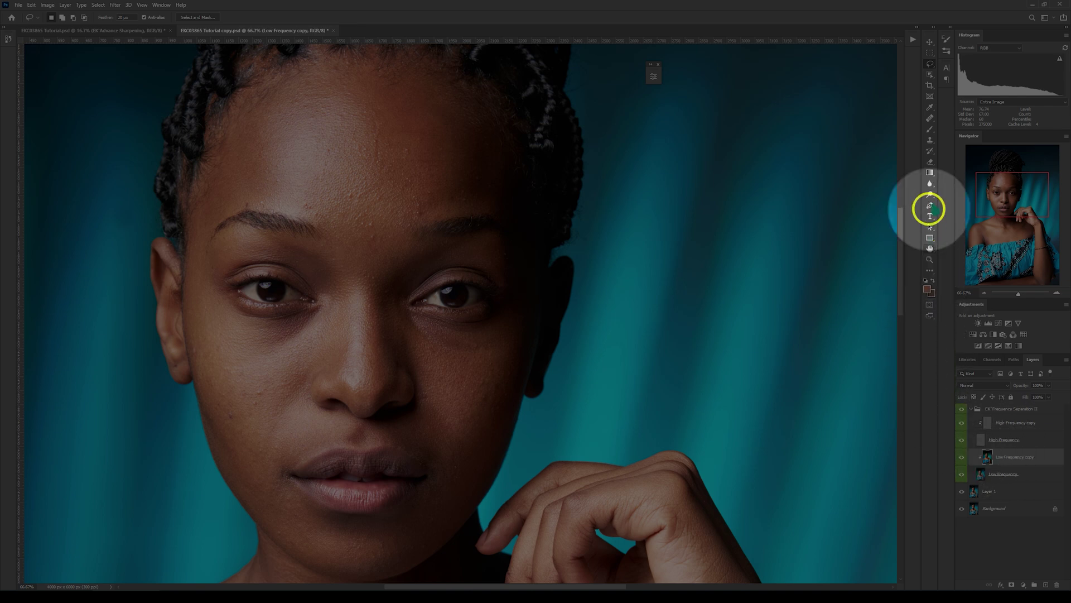
pyautogui.rightClick(930, 63)
pyautogui.click(958, 64)
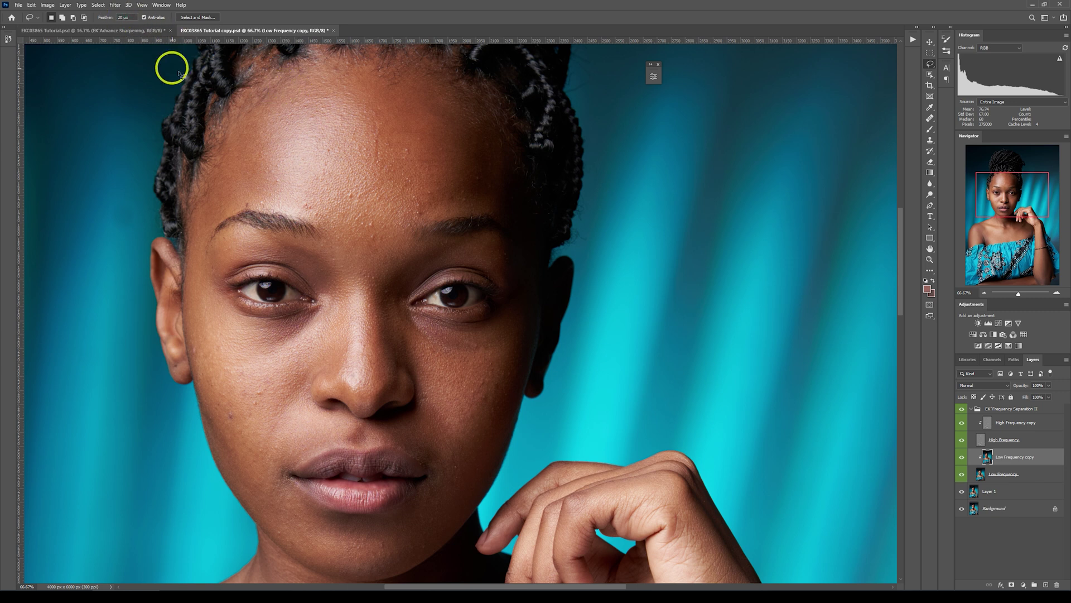
pyautogui.moveTo(335, 74)
pyautogui.mouseDown()
pyautogui.moveTo(274, 92)
pyautogui.moveTo(238, 165)
pyautogui.mouseUp()
pyautogui.moveTo(280, 203)
pyautogui.mouseDown()
pyautogui.moveTo(345, 222)
pyautogui.moveTo(505, 197)
pyautogui.moveTo(503, 158)
pyautogui.moveTo(479, 114)
pyautogui.moveTo(419, 80)
pyautogui.moveTo(342, 74)
pyautogui.mouseUp()
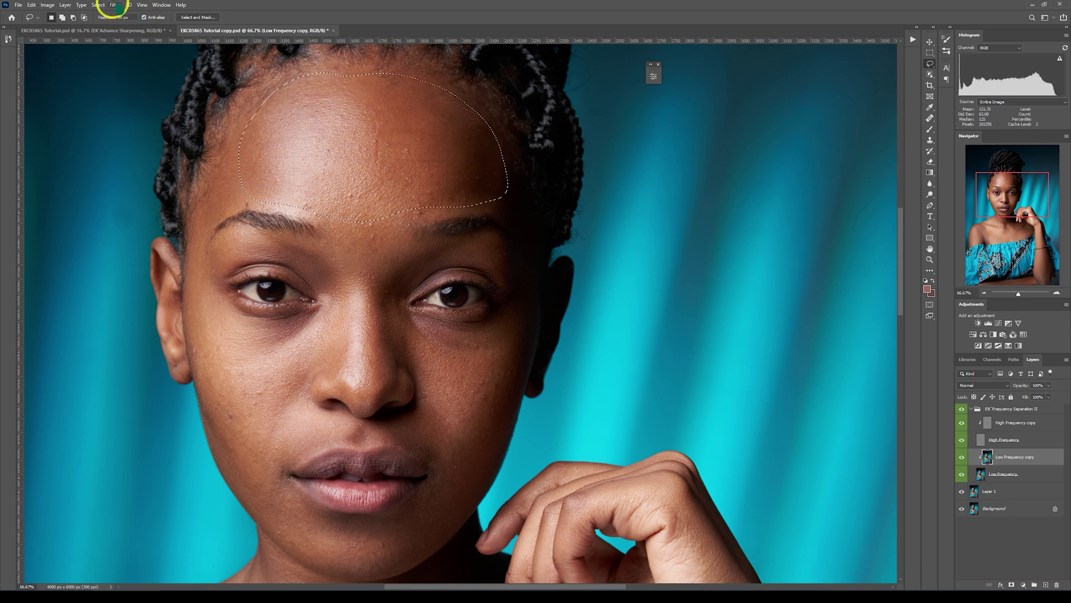
# - Apply a Gaussian Blur with a 20-pixel radius to the forehead selection and deselect it
pyautogui.click(115, 5)
pyautogui.moveTo(134, 111)
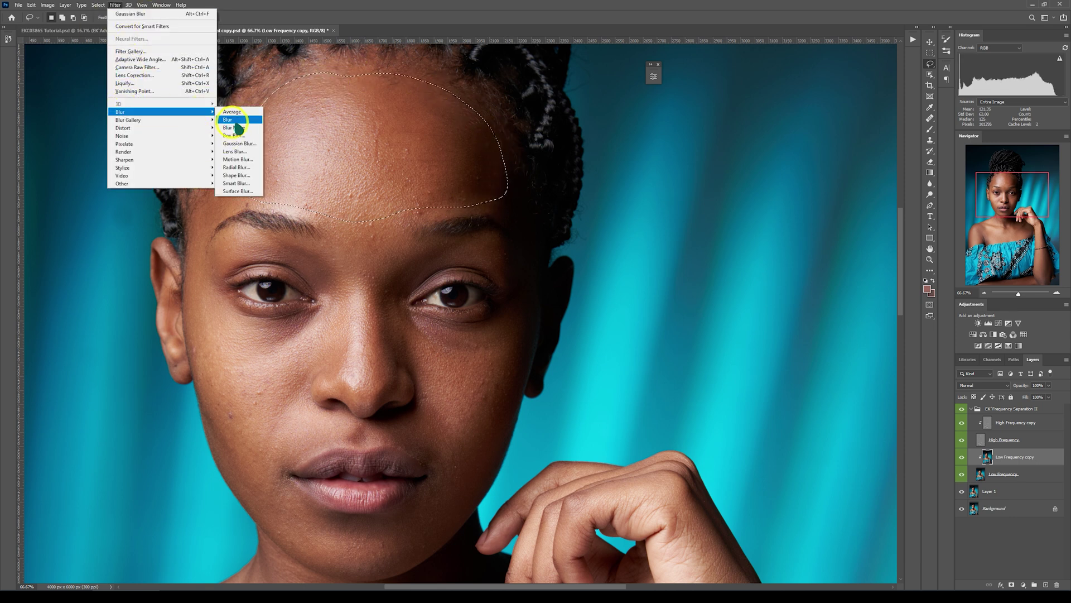
pyautogui.click(240, 144)
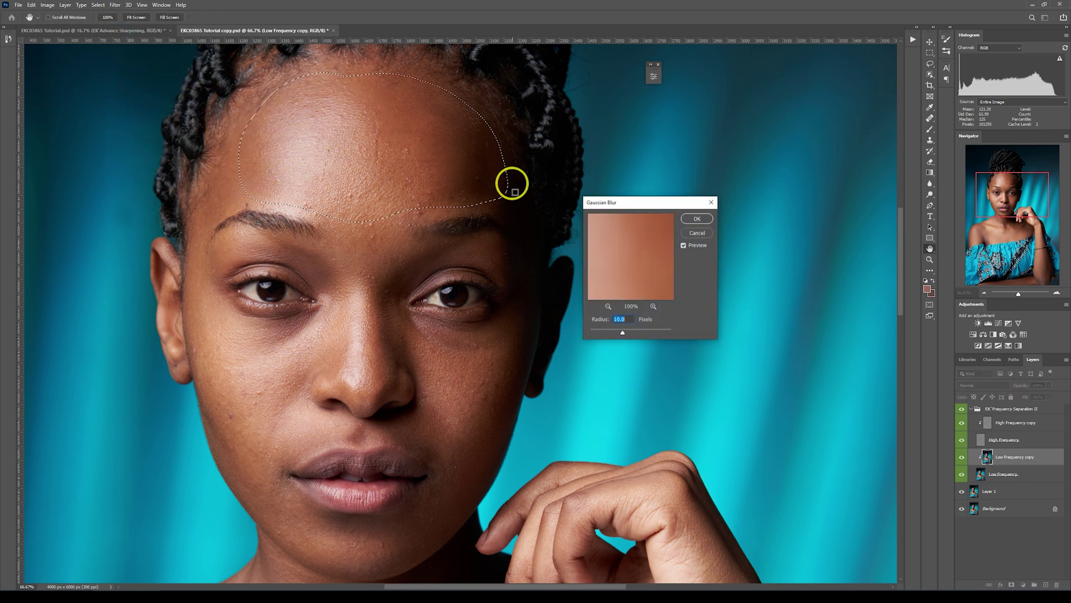
pyautogui.click(697, 219)
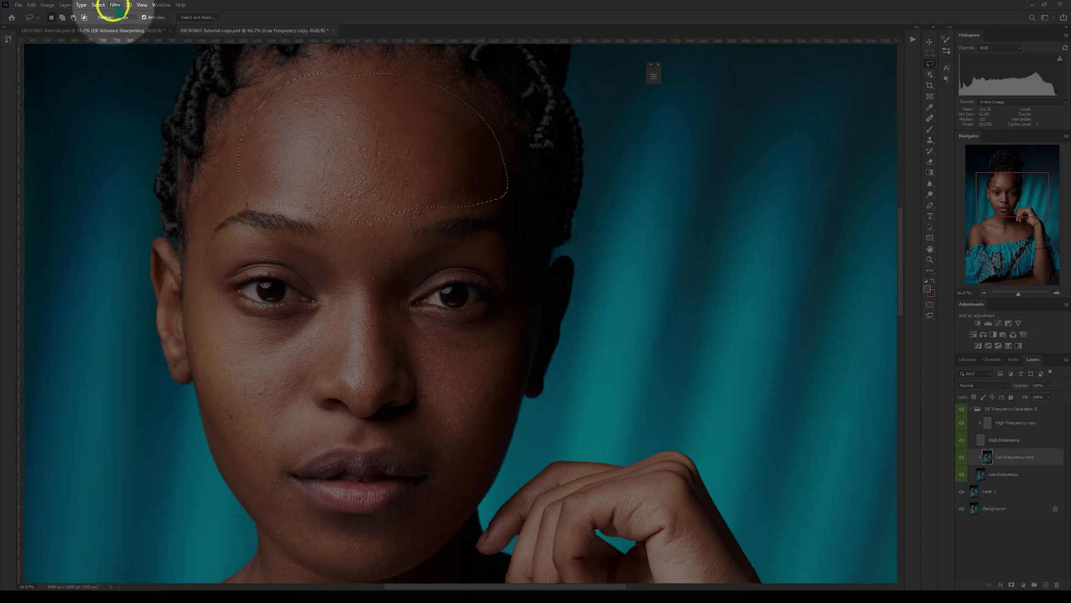
pyautogui.click(115, 5)
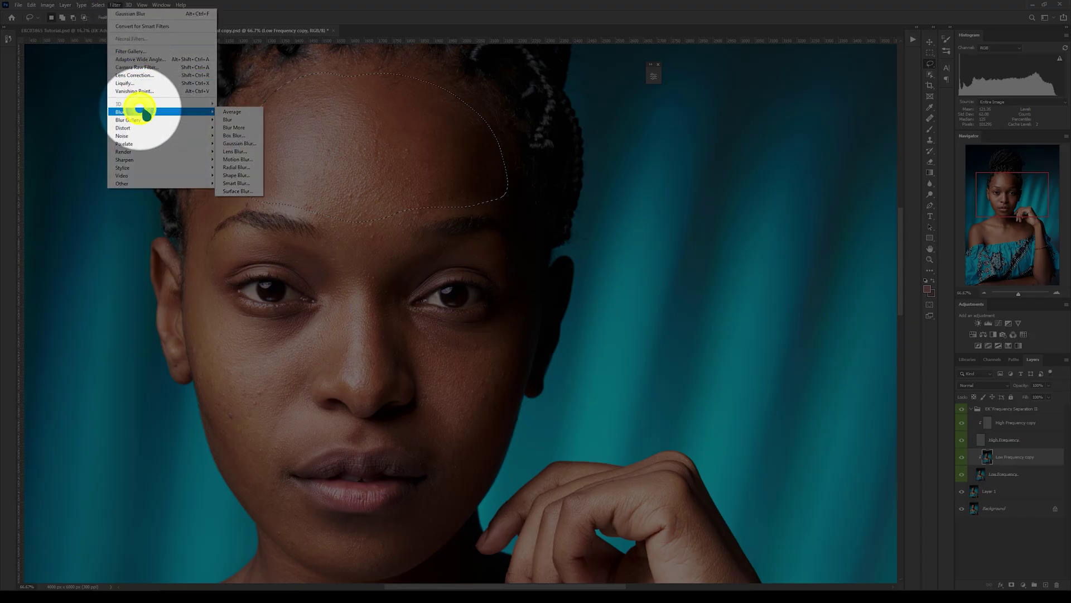
pyautogui.click(241, 143)
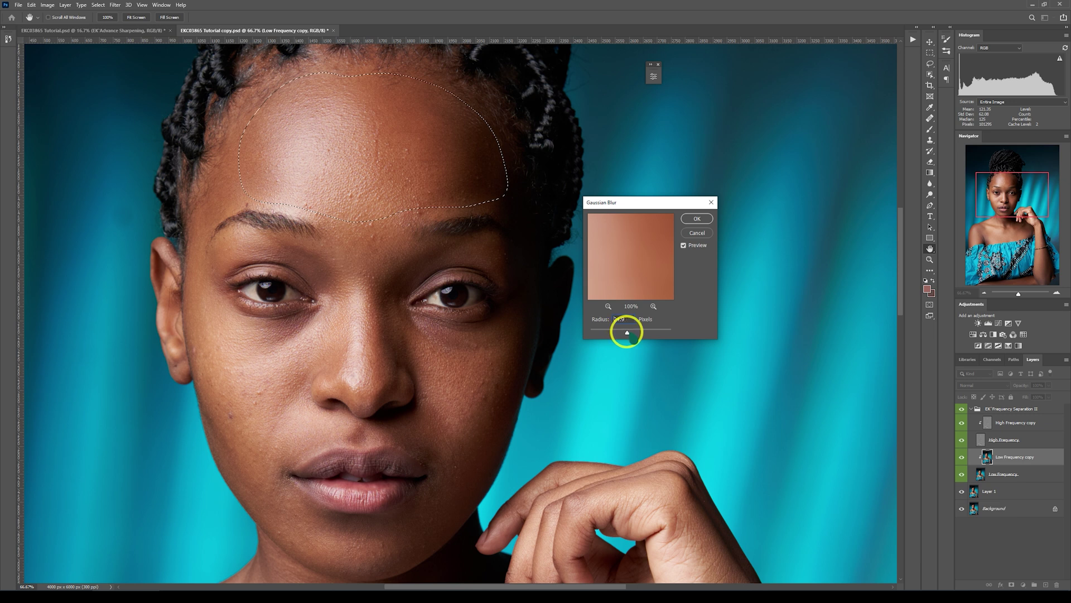
pyautogui.doubleClick(610, 319)
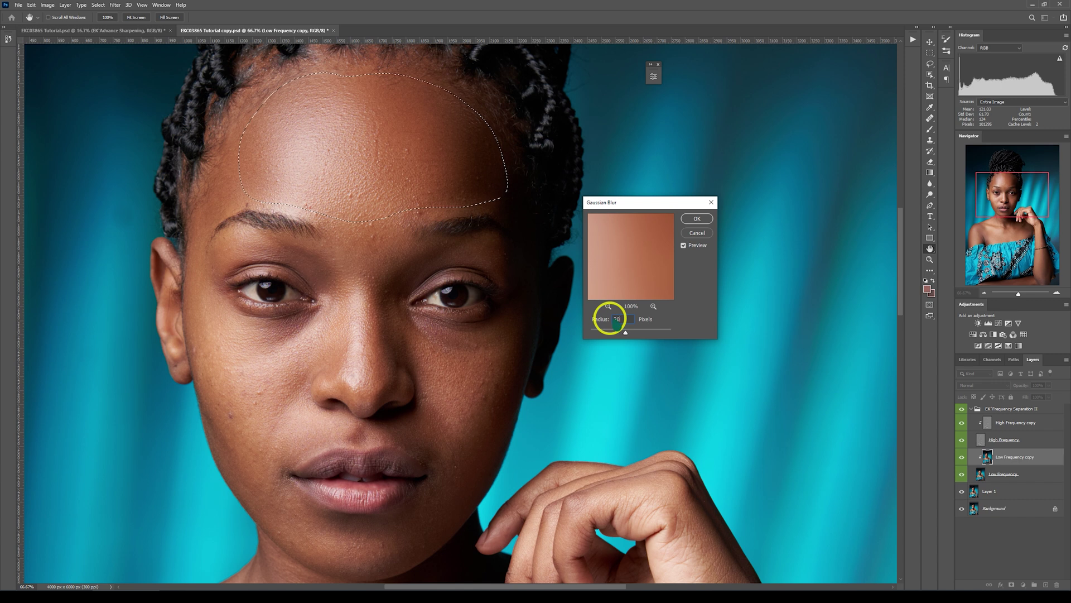
pyautogui.write('20')
pyautogui.press('Return')
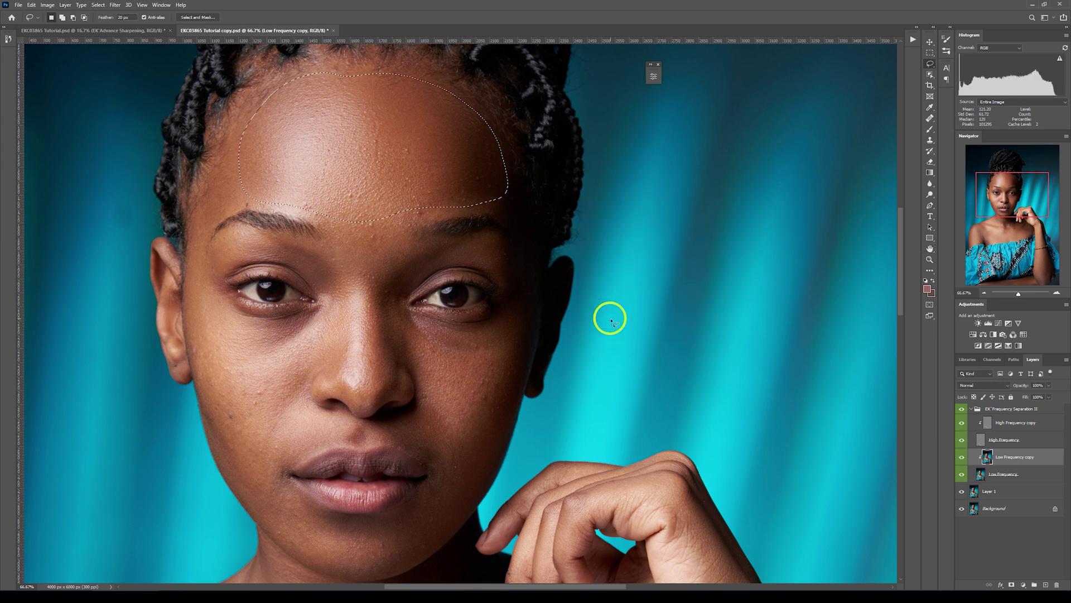
pyautogui.hotkey('ctrl', 'd')
# - Lasso the brighter cheek from under the eye to the jaw and apply a 20-pixel Gaussian Blur to it
pyautogui.moveTo(188, 336)
pyautogui.mouseDown()
pyautogui.moveTo(227, 471)
pyautogui.moveTo(283, 436)
pyautogui.moveTo(342, 316)
pyautogui.moveTo(208, 285)
pyautogui.moveTo(186, 237)
pyautogui.mouseUp()
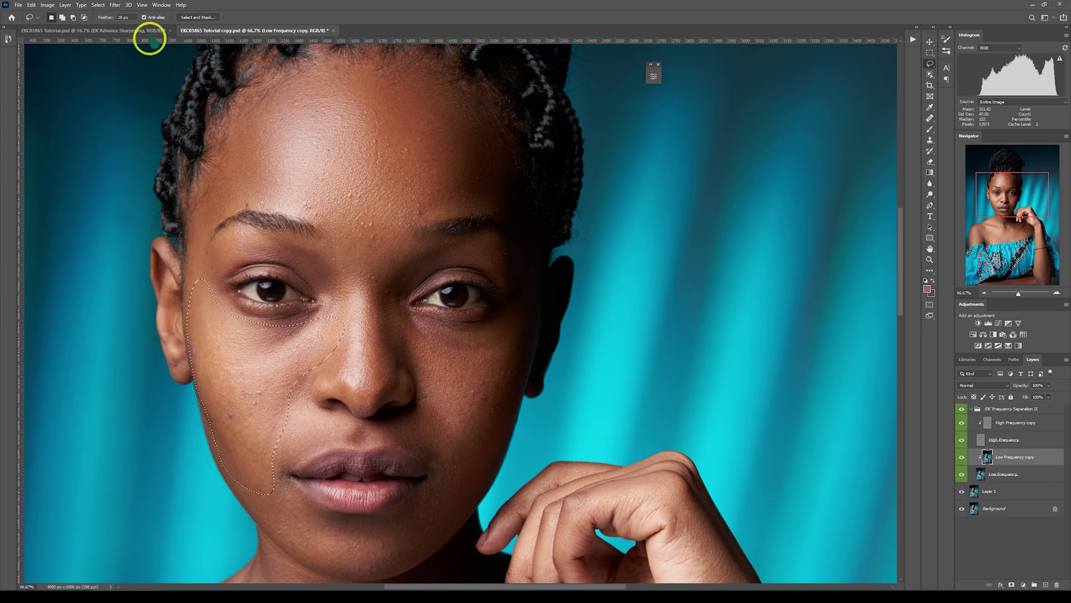
pyautogui.click(115, 5)
pyautogui.moveTo(150, 114)
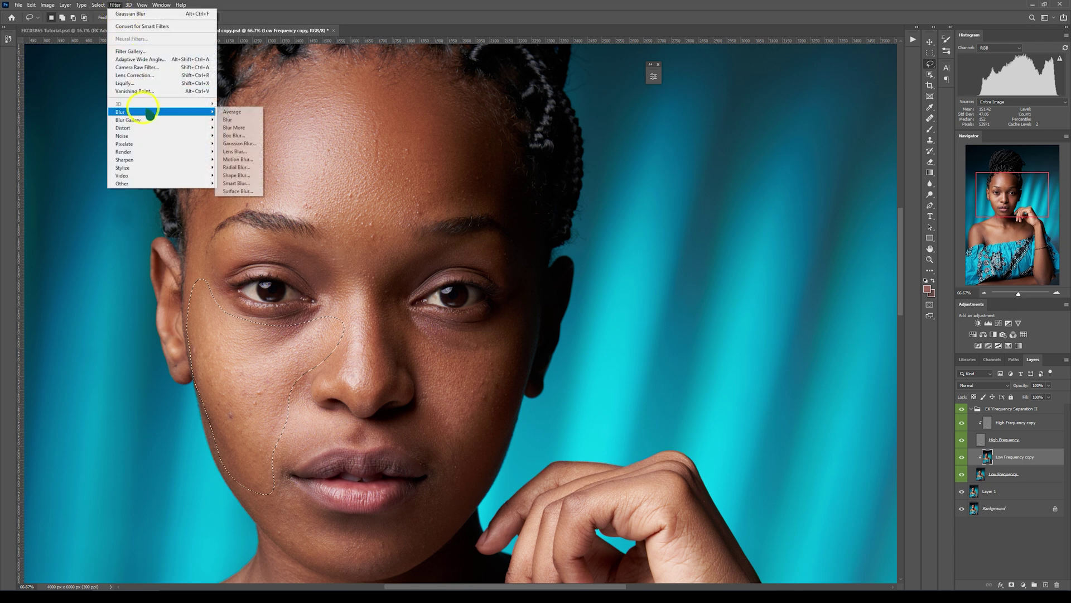
pyautogui.click(239, 144)
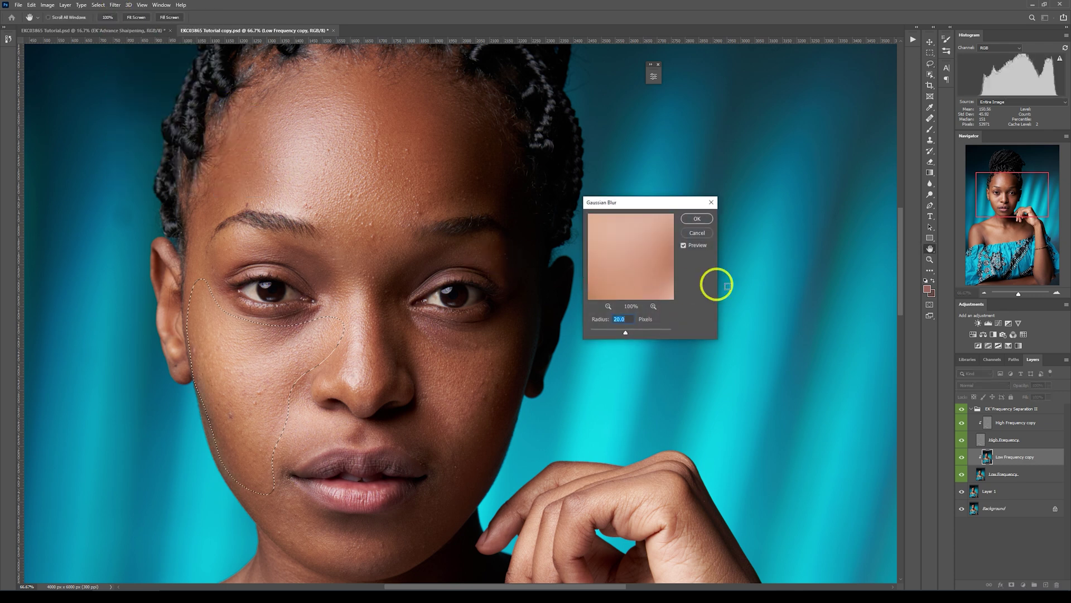
pyautogui.click(696, 219)
# - Lasso the shaded cheek and repeat the last Gaussian Blur on it, and outline the chin below the lips
pyautogui.moveTo(503, 313)
pyautogui.mouseDown()
pyautogui.moveTo(407, 330)
pyautogui.moveTo(424, 373)
pyautogui.moveTo(416, 437)
pyautogui.moveTo(477, 456)
pyautogui.moveTo(517, 390)
pyautogui.moveTo(517, 300)
pyautogui.mouseUp()
pyautogui.click(115, 5)
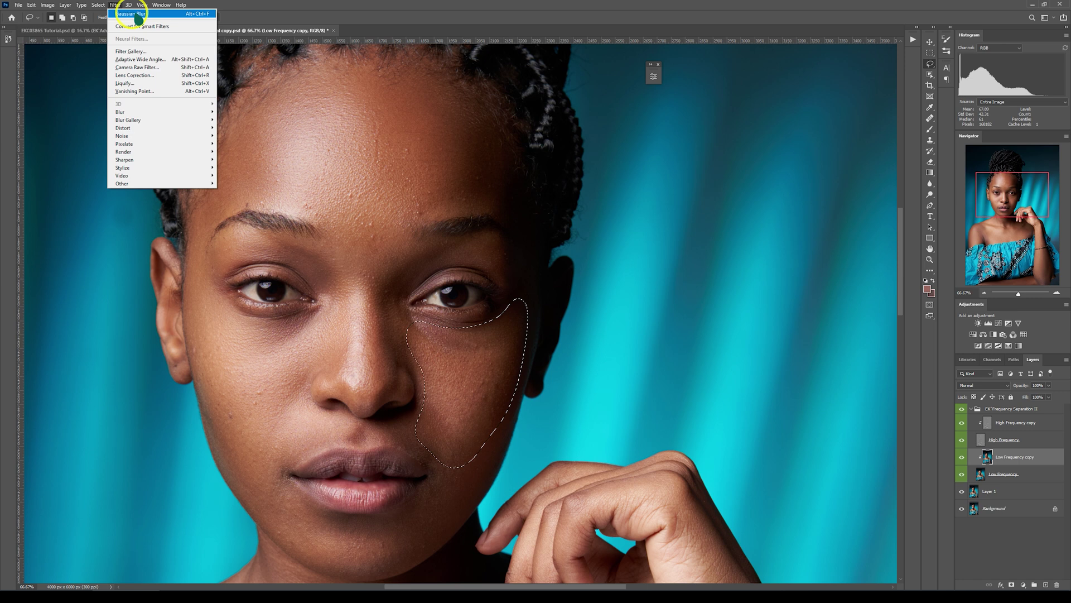
pyautogui.click(134, 14)
pyautogui.moveTo(399, 523)
pyautogui.mouseDown()
pyautogui.moveTo(300, 513)
pyautogui.moveTo(306, 549)
pyautogui.moveTo(361, 574)
pyautogui.moveTo(430, 549)
pyautogui.moveTo(433, 515)
pyautogui.mouseUp()
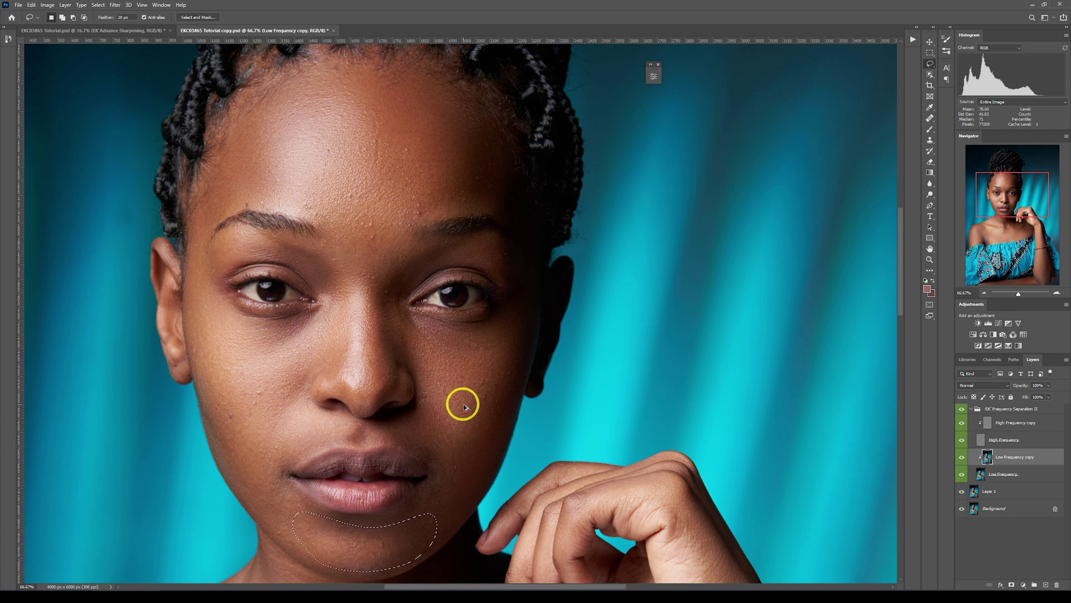
# - Lasso the bridge of the nose and apply a Gaussian Blur with a reduced radius to it
pyautogui.moveTo(390, 233); pyautogui.dragTo(386, 379)
pyautogui.moveTo(346, 289)
pyautogui.mouseDown()
pyautogui.moveTo(334, 234)
pyautogui.moveTo(370, 227)
pyautogui.mouseUp()
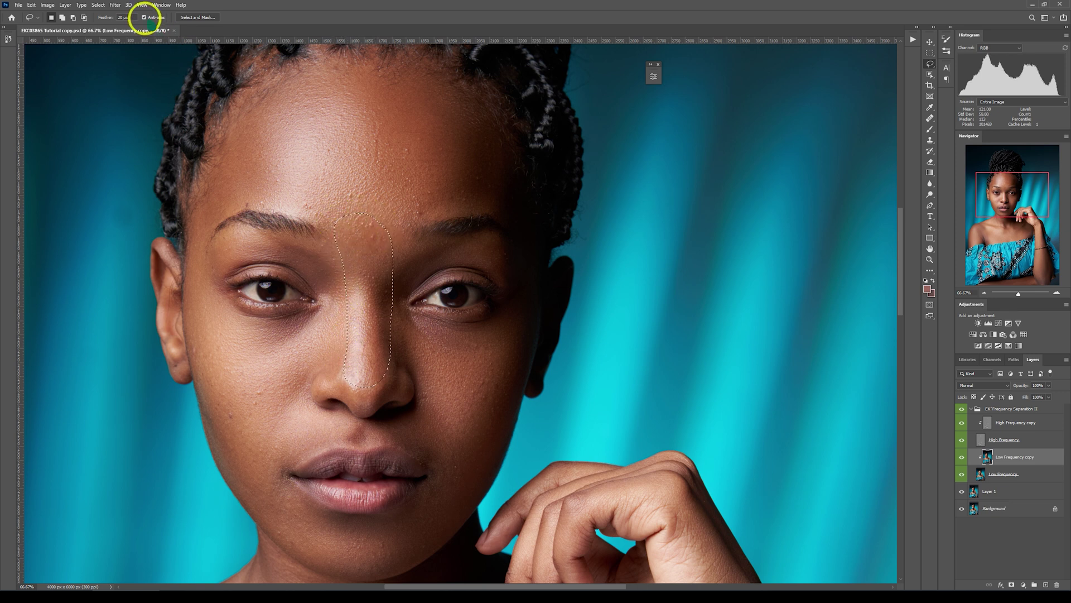
pyautogui.click(115, 4)
pyautogui.moveTo(150, 109)
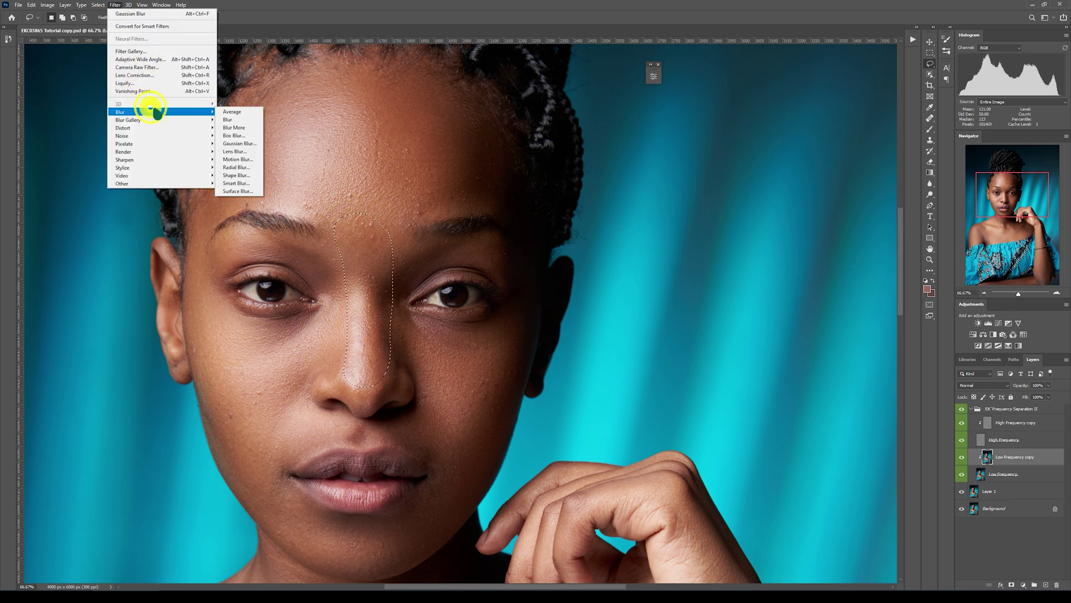
pyautogui.click(240, 143)
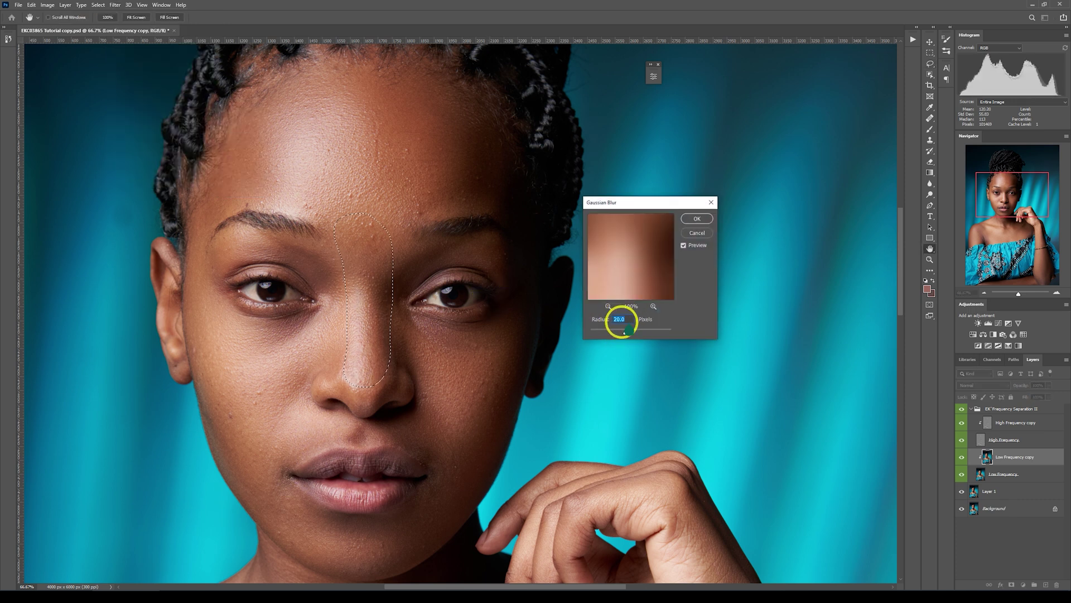
pyautogui.moveTo(623, 333); pyautogui.dragTo(621, 332)
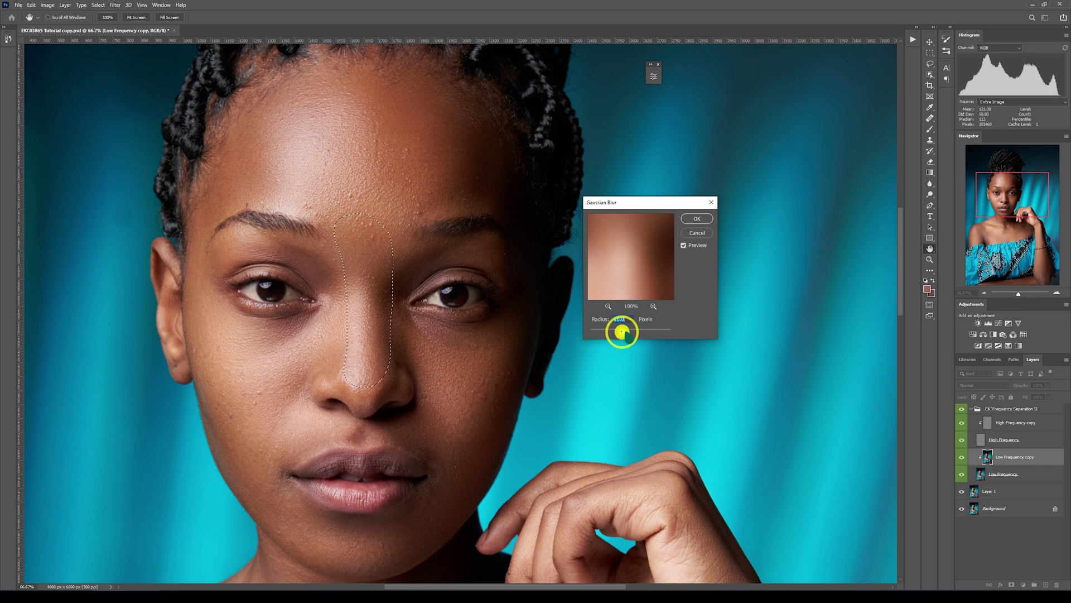
pyautogui.click(697, 218)
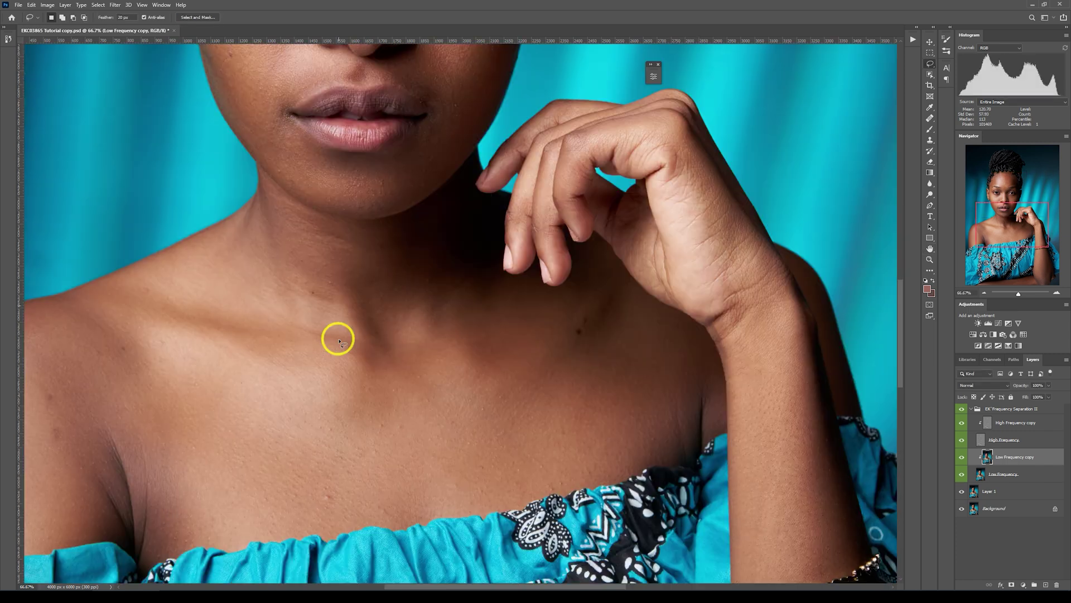
# - Outline the chest and forearm skin areas one by one with the Lasso tool on the Low Frequency copy layer
pyautogui.scroll(-1, 337, 337)
pyautogui.moveTo(362, 334)
pyautogui.mouseDown()
pyautogui.moveTo(163, 471)
pyautogui.moveTo(367, 352)
pyautogui.mouseUp()
pyautogui.moveTo(611, 265)
pyautogui.mouseDown()
pyautogui.moveTo(546, 443)
pyautogui.moveTo(597, 287)
pyautogui.mouseUp()
pyautogui.scroll(-3, 593, 318)
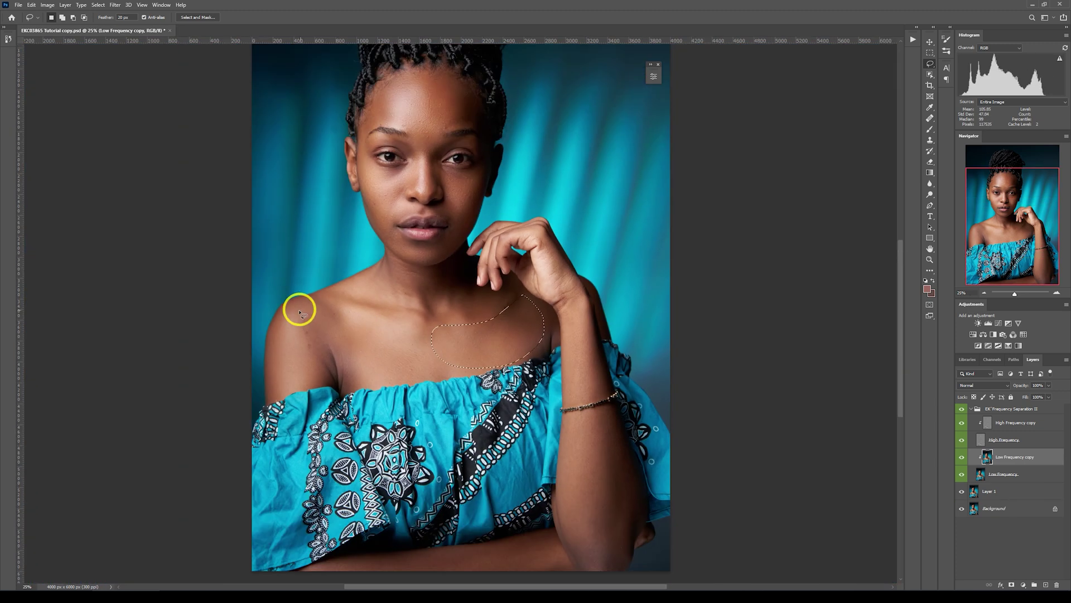
pyautogui.click(312, 313)
pyautogui.moveTo(596, 419)
pyautogui.mouseDown()
pyautogui.moveTo(601, 462)
pyautogui.moveTo(593, 426)
pyautogui.mouseUp()
pyautogui.scroll(3, 401, 311)
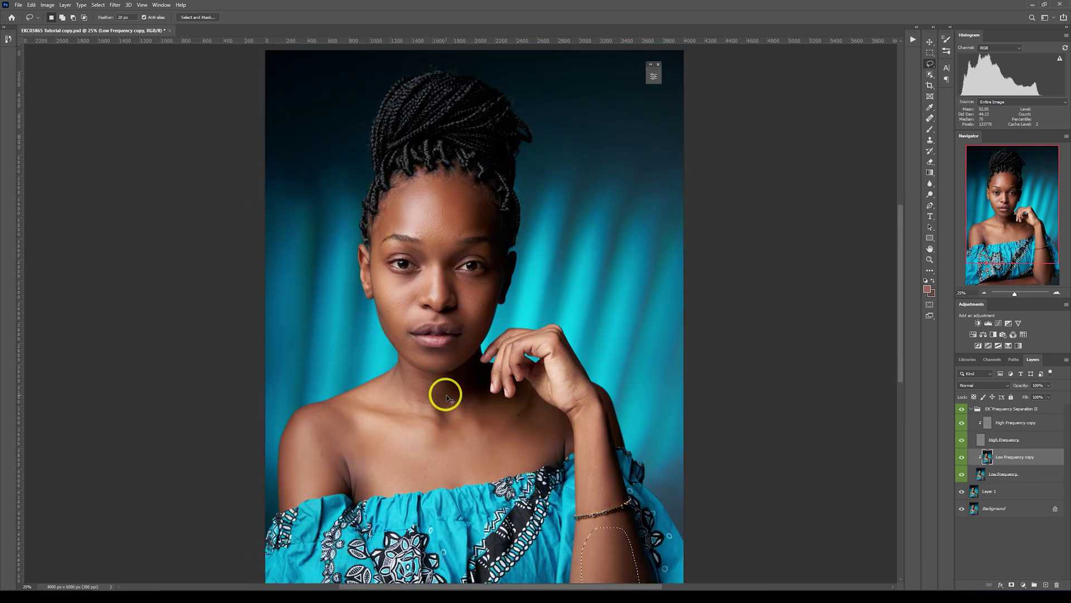
pyautogui.hotkey('ctrl', '+')
pyautogui.scroll(-3, 454, 390)
pyautogui.moveTo(356, 365)
pyautogui.mouseDown()
pyautogui.moveTo(387, 440)
pyautogui.moveTo(396, 432)
pyautogui.mouseUp()
# - Select the High Frequency copy layer and clone clean skin over the bumps between the eyebrows with the Clone Stamp Tool
pyautogui.scroll(3, 441, 385)
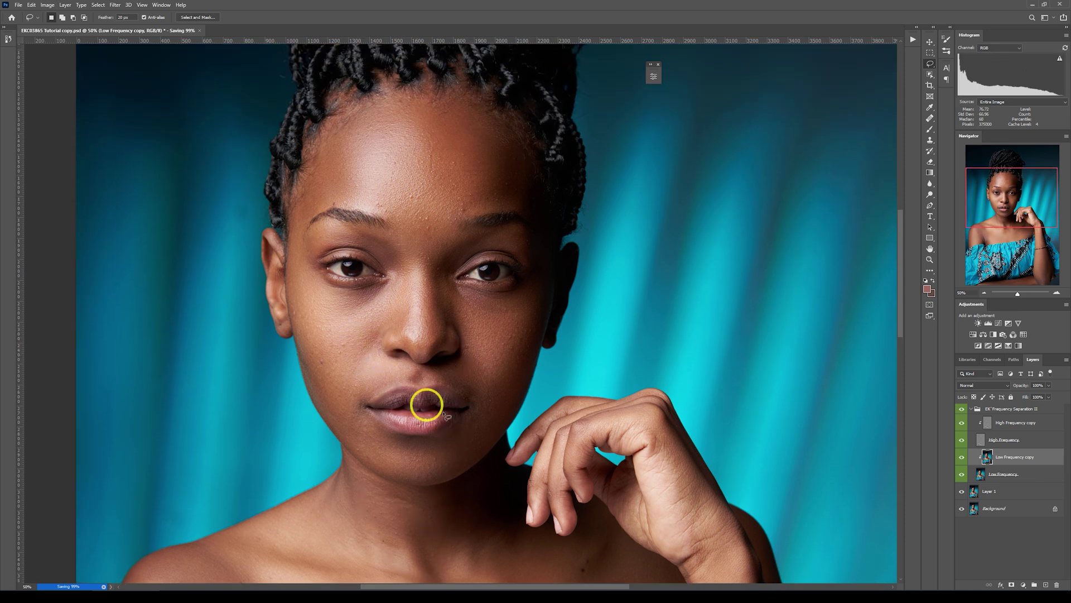
pyautogui.scroll(1, 433, 310)
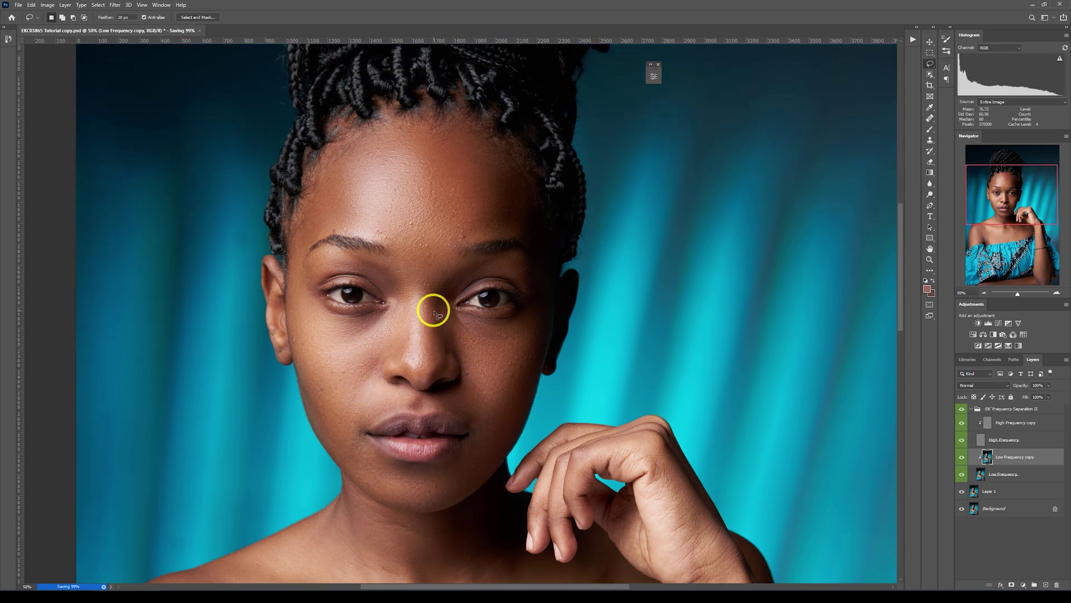
pyautogui.hotkey('ctrl', '+')
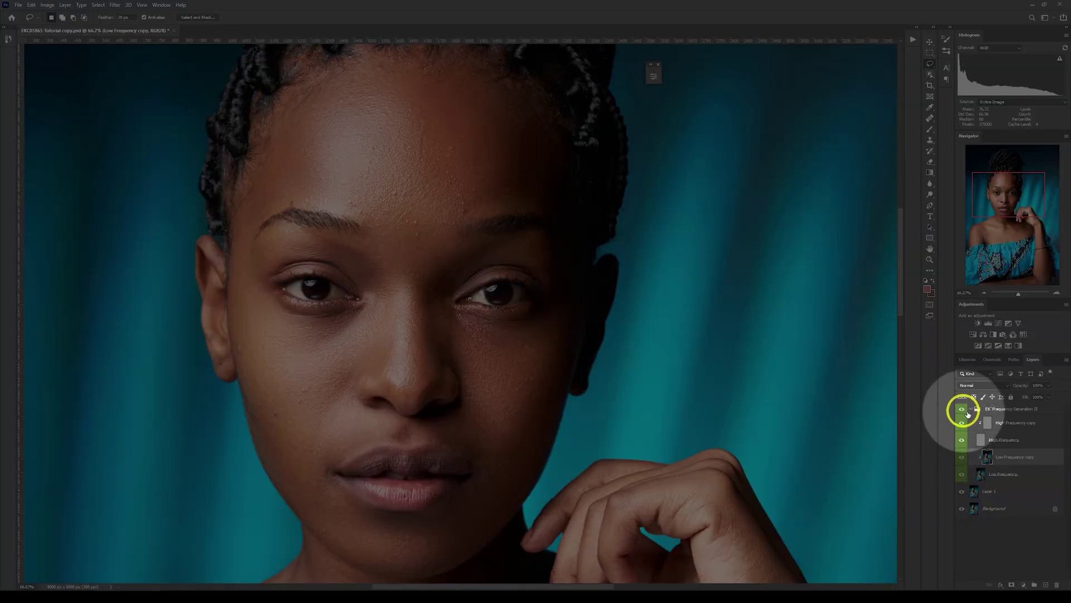
pyautogui.click(1013, 425)
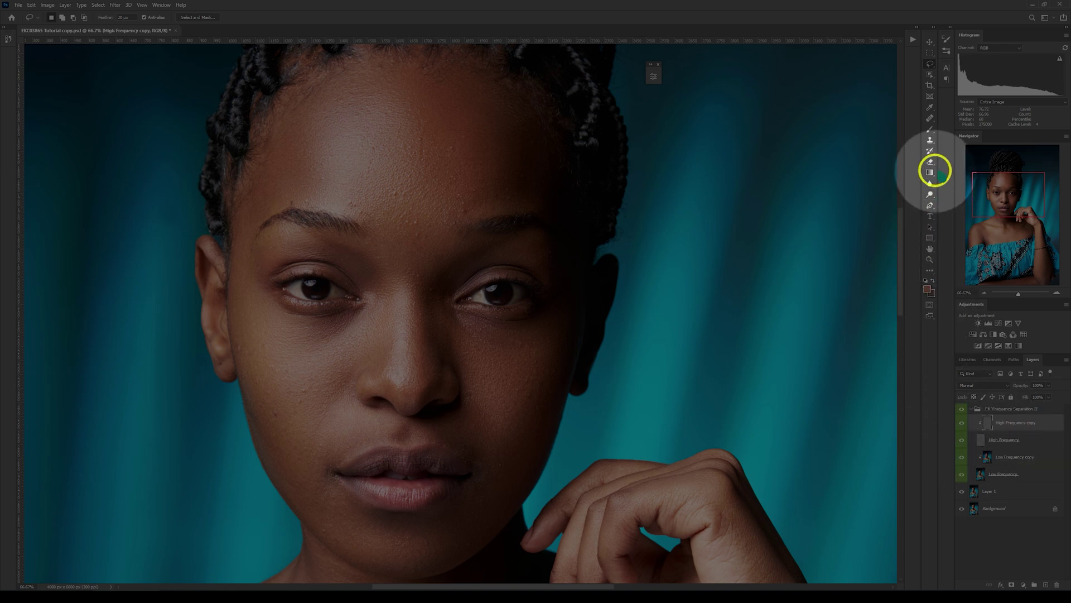
pyautogui.click(929, 140)
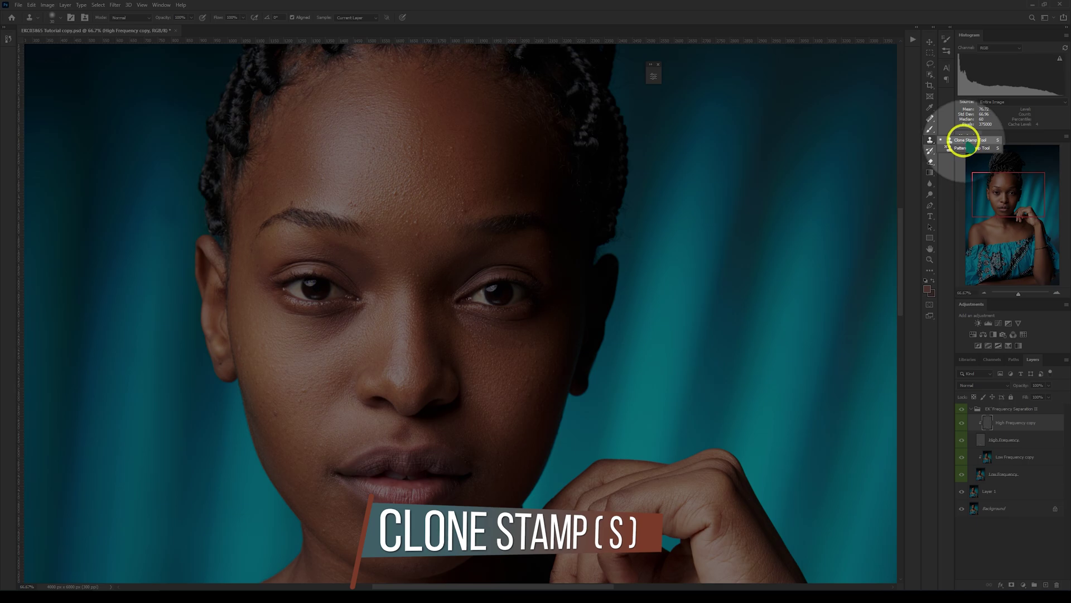
pyautogui.click(960, 140)
pyautogui.hotkey('ctrl', '1')
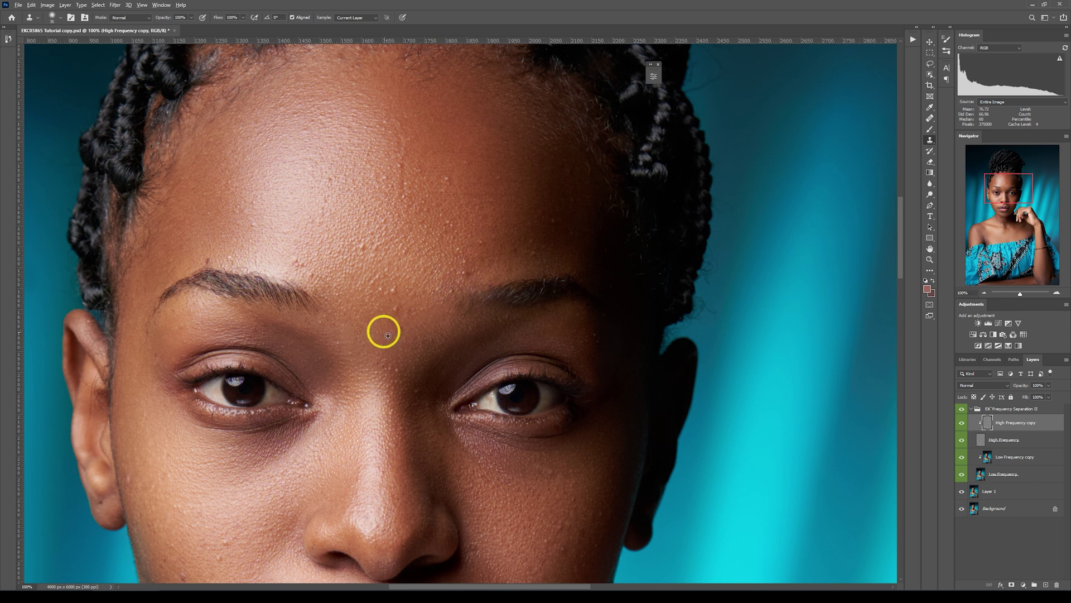
pyautogui.keyDown('alt'); pyautogui.click(388, 335); pyautogui.keyUp('alt')
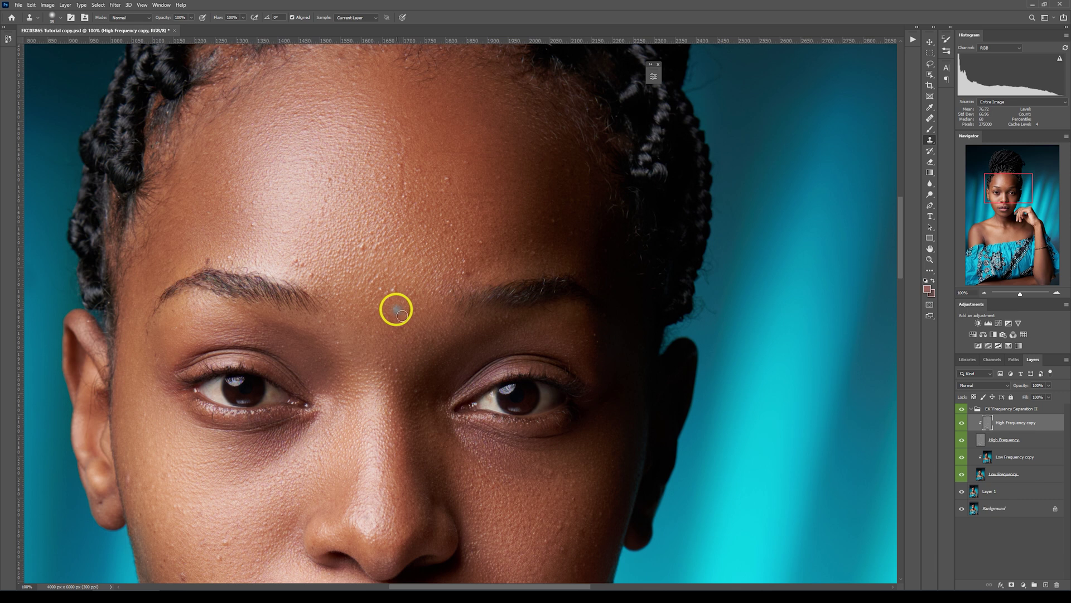
pyautogui.moveTo(401, 315); pyautogui.dragTo(428, 286)
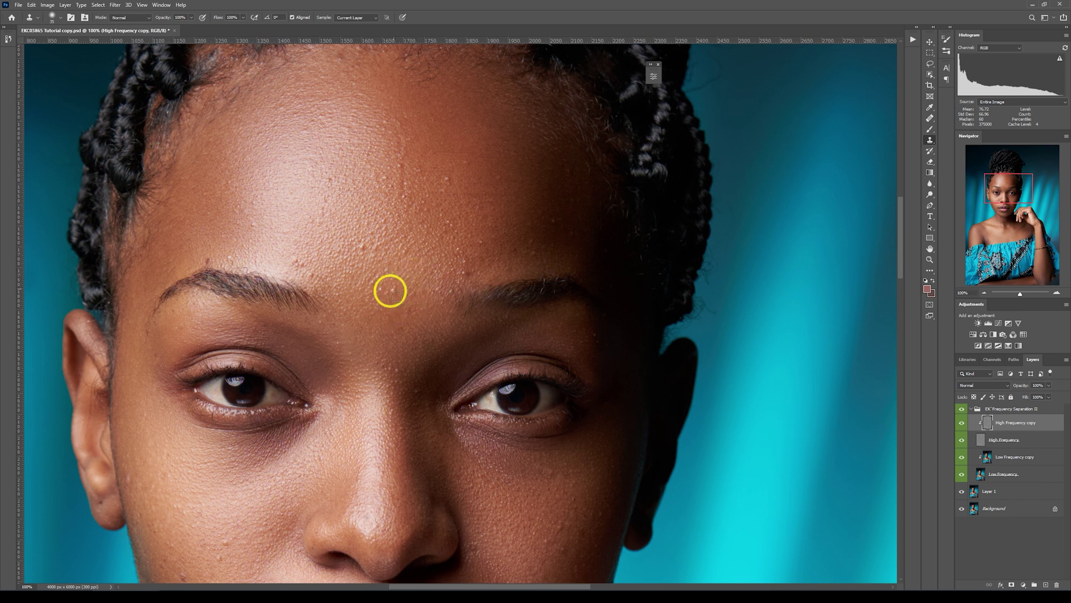
pyautogui.moveTo(394, 289); pyautogui.dragTo(378, 273)
# - Clone out the small texture blemishes on the brighter cheek beside the nose on the High Frequency copy layer
pyautogui.scroll(-3, 244, 416)
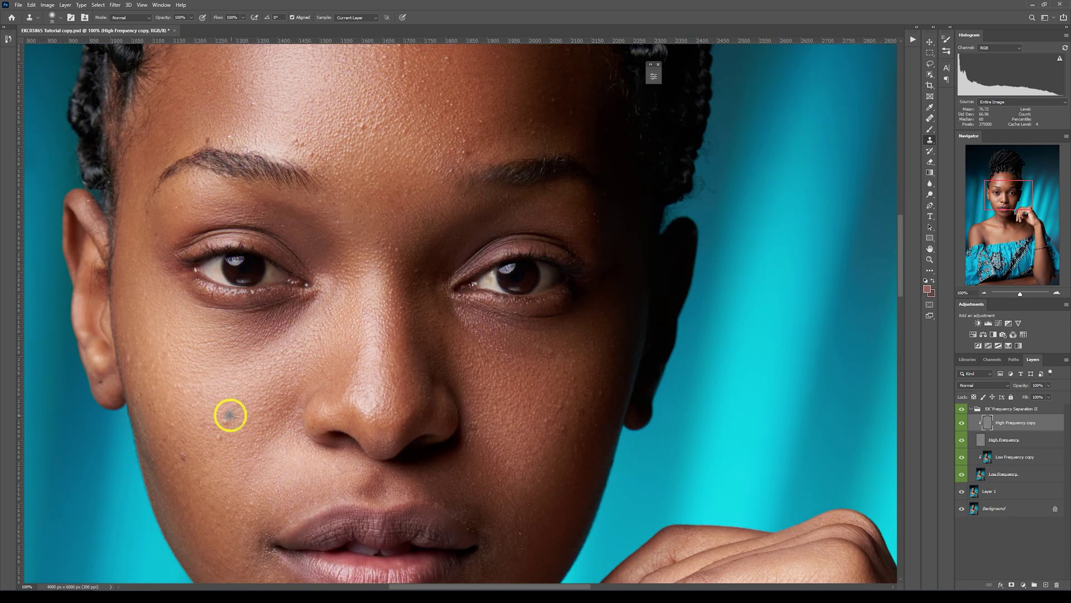
pyautogui.click(266, 383)
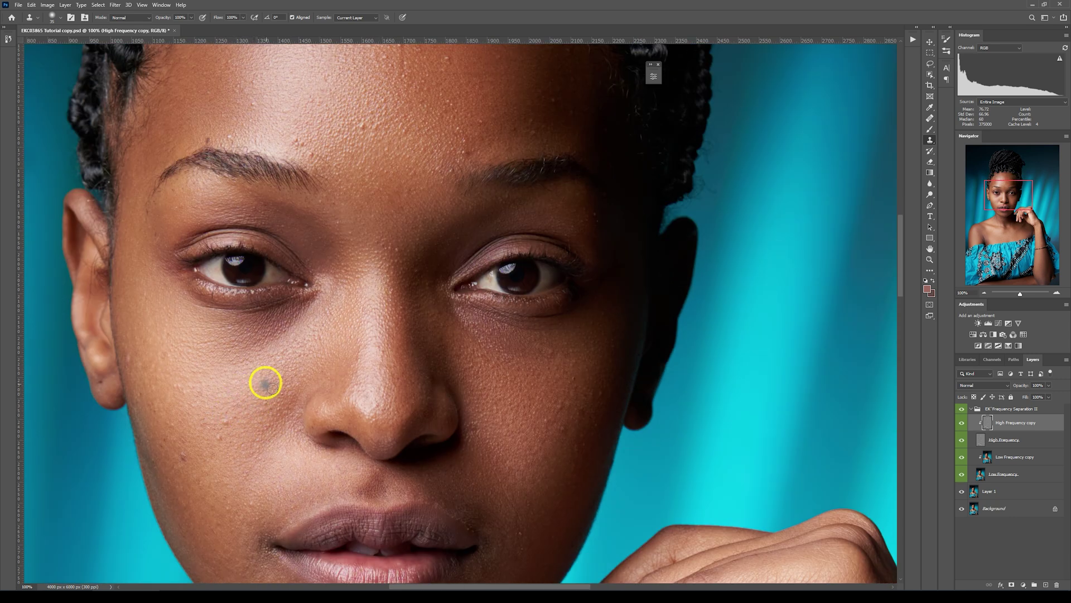
pyautogui.click(236, 421)
pyautogui.click(254, 393)
pyautogui.click(240, 421)
pyautogui.click(229, 421)
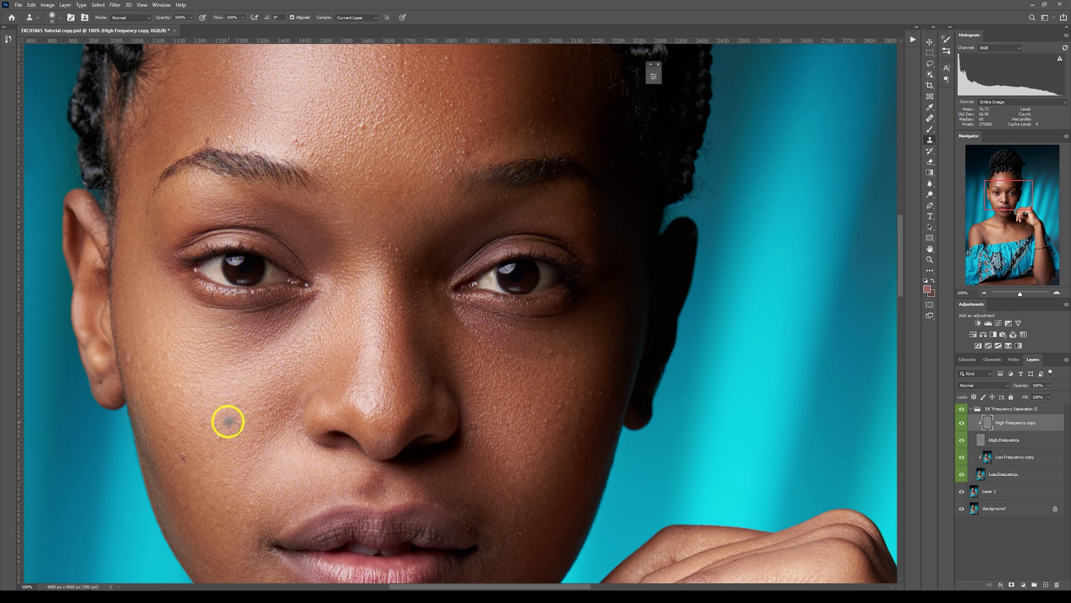
# - Clone out the remaining bumps on the shaded cheek below the eye and on the forehead
pyautogui.hotkey('ctrl', '-')
pyautogui.click(489, 387)
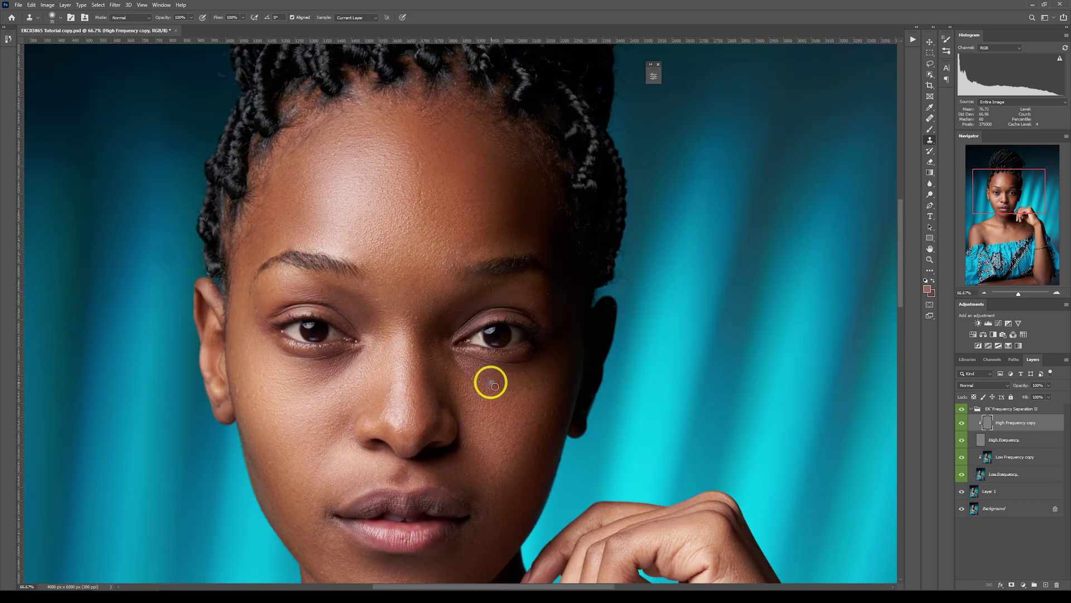
pyautogui.hotkey('ctrl', '+')
pyautogui.scroll(2, 533, 469)
pyautogui.click(448, 147)
pyautogui.scroll(-3, 182, 395)
pyautogui.scroll(3, 574, 184)
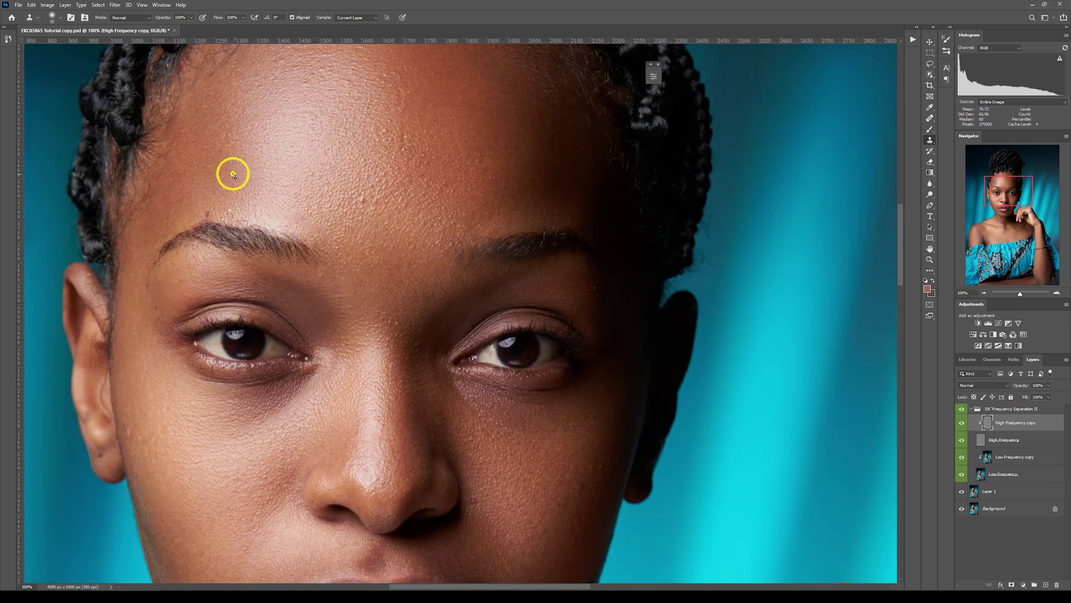
pyautogui.scroll(1, 421, 367)
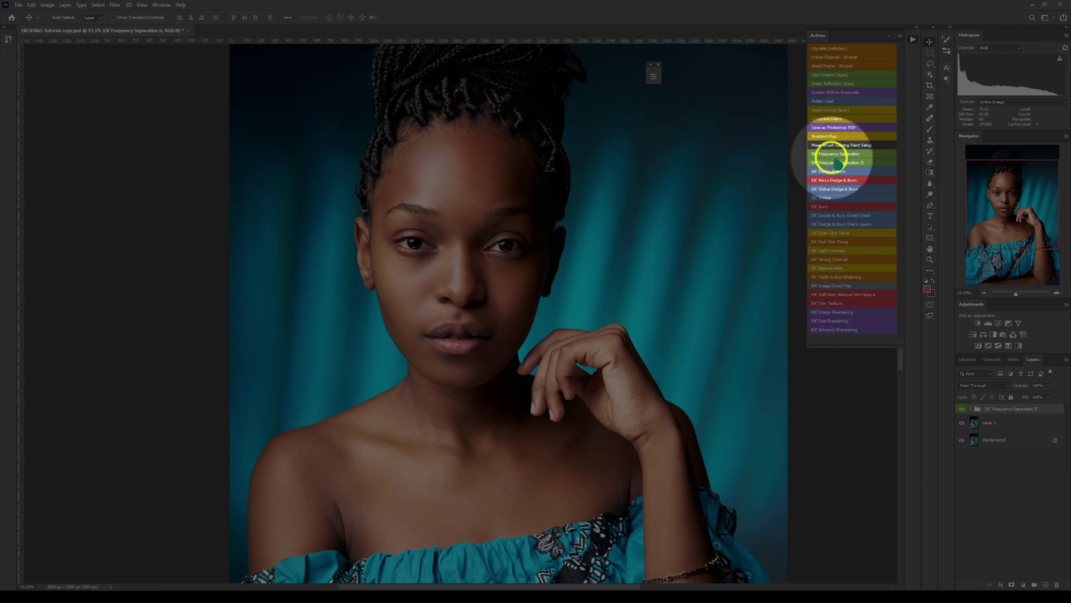
# - Run the EK Skin Texture action and accept the Sandstone Texturizer with Light set to Top Left, along with the Emboss filter
pyautogui.click(843, 304)
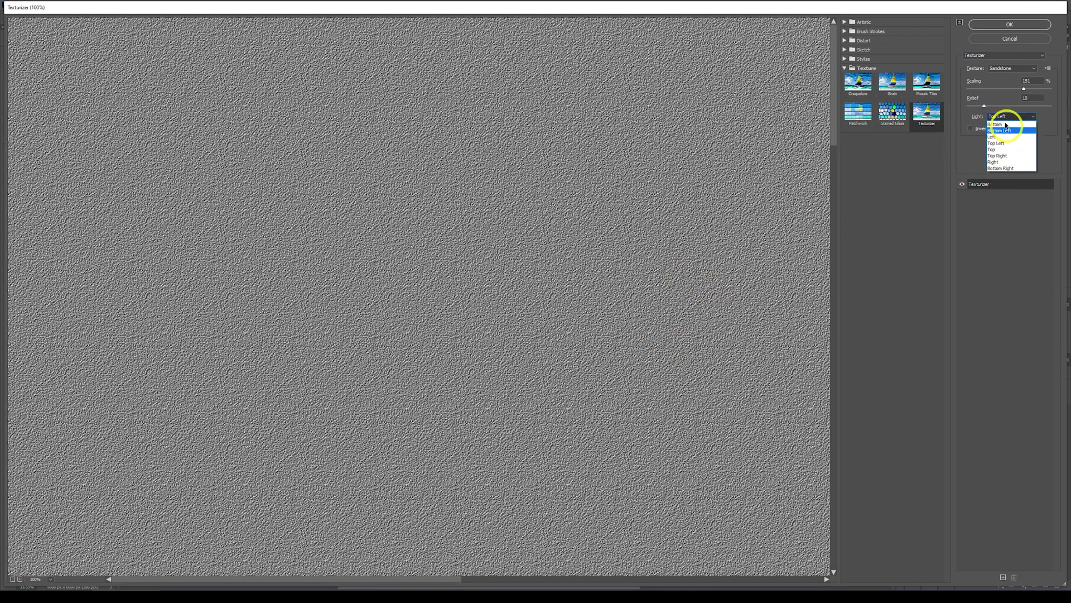
pyautogui.click(980, 133)
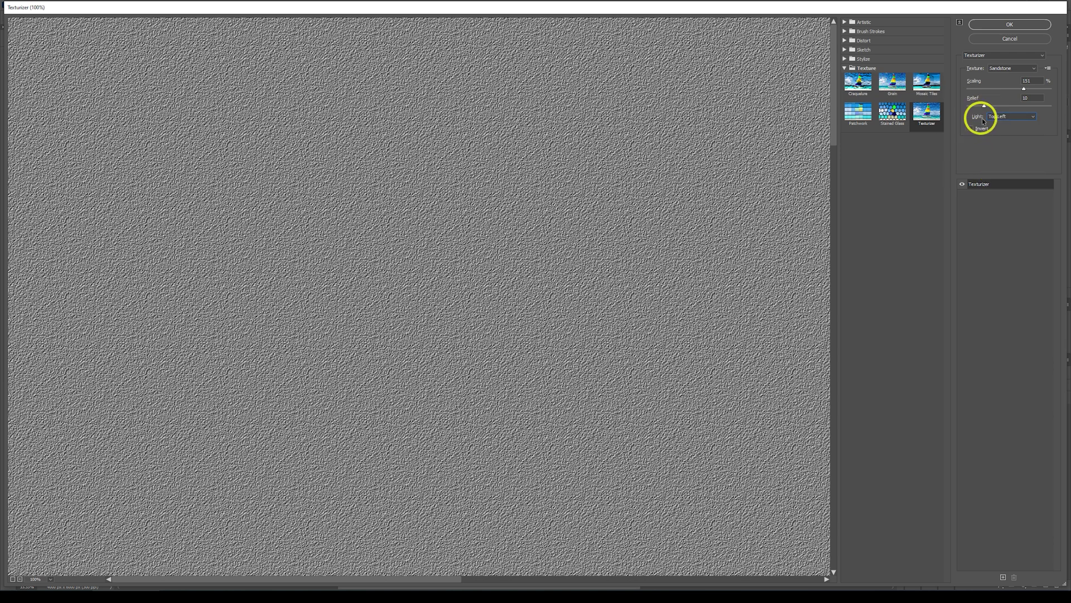
pyautogui.click(996, 120)
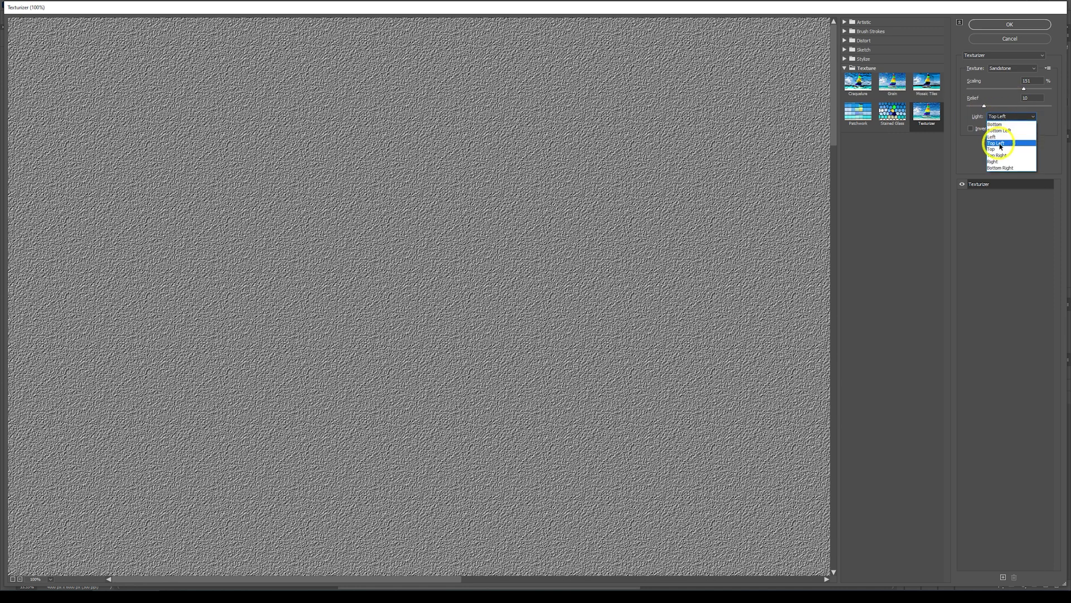
pyautogui.click(1000, 146)
pyautogui.click(1009, 25)
pyautogui.moveTo(483, 130); pyautogui.dragTo(527, 152)
pyautogui.click(619, 170)
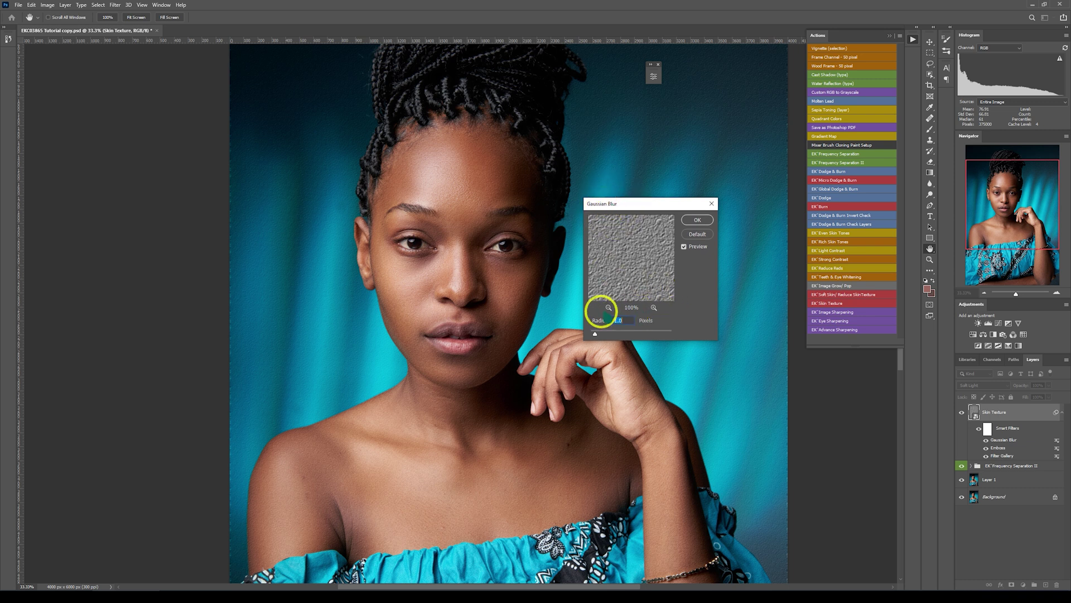
# - Apply the Skin Texture layer's Gaussian Blur with a radius of 3.5 pixels
pyautogui.hotkey('ctrl', '+')
pyautogui.hotkey('ctrl', '+')
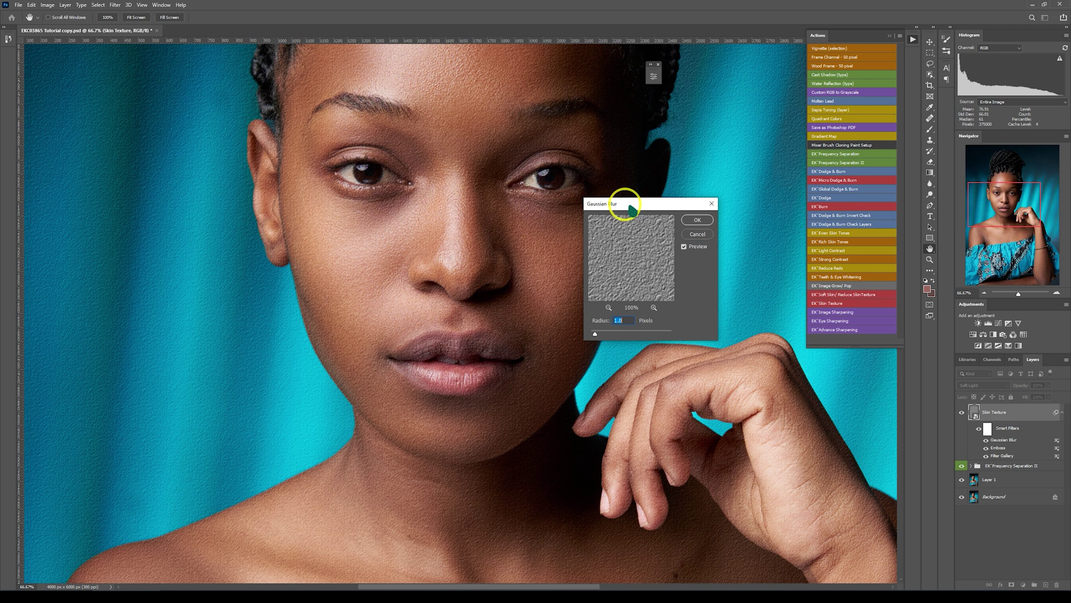
pyautogui.moveTo(625, 204); pyautogui.dragTo(696, 192)
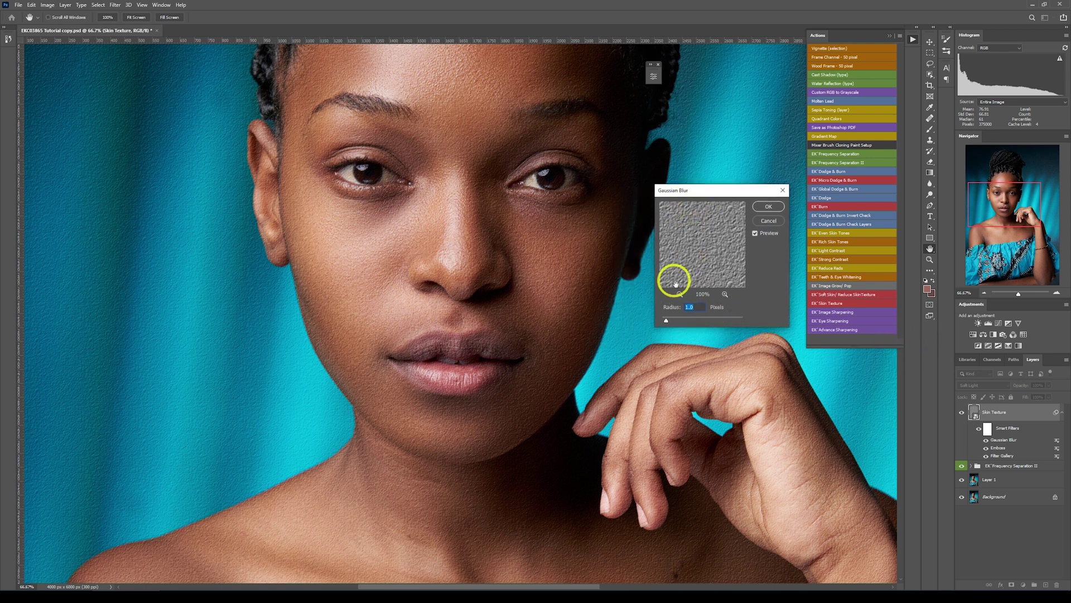
pyautogui.moveTo(666, 320)
pyautogui.mouseDown()
pyautogui.moveTo(656, 312)
pyautogui.moveTo(668, 318)
pyautogui.mouseUp()
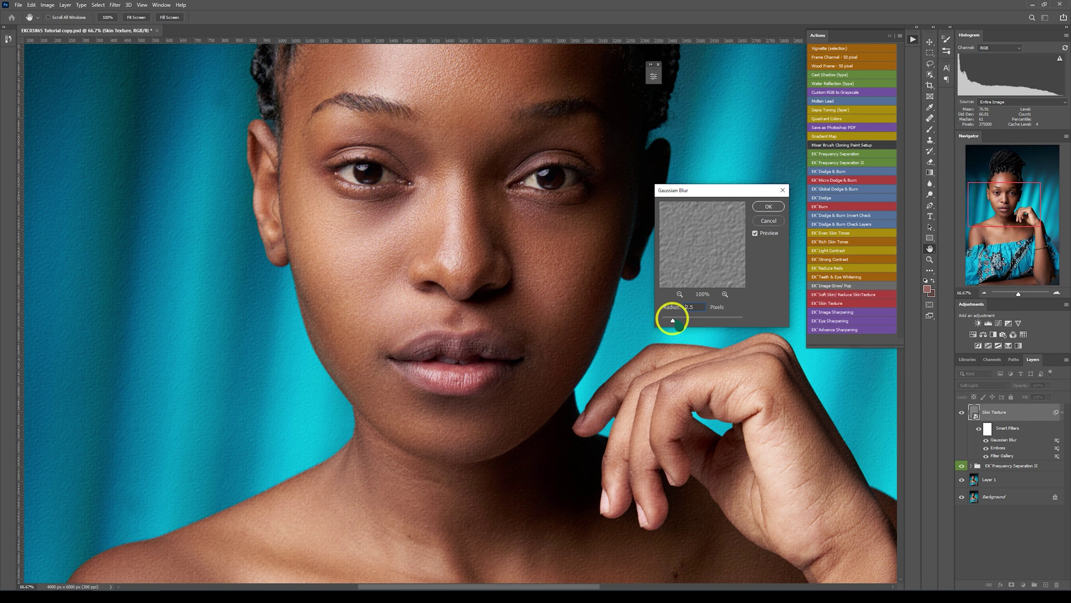
pyautogui.moveTo(675, 320); pyautogui.dragTo(677, 320)
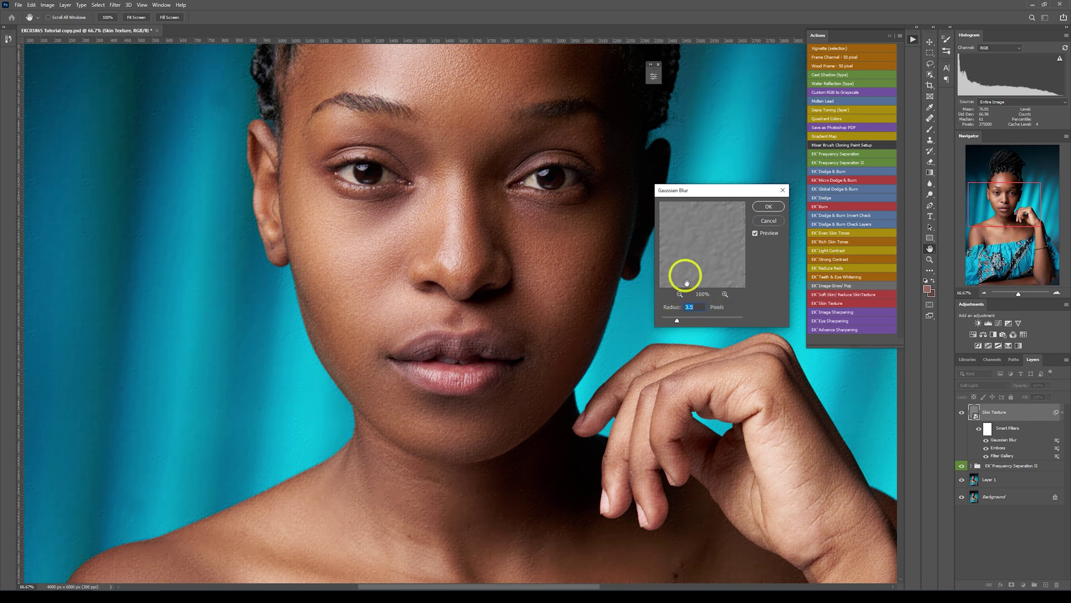
pyautogui.click(768, 206)
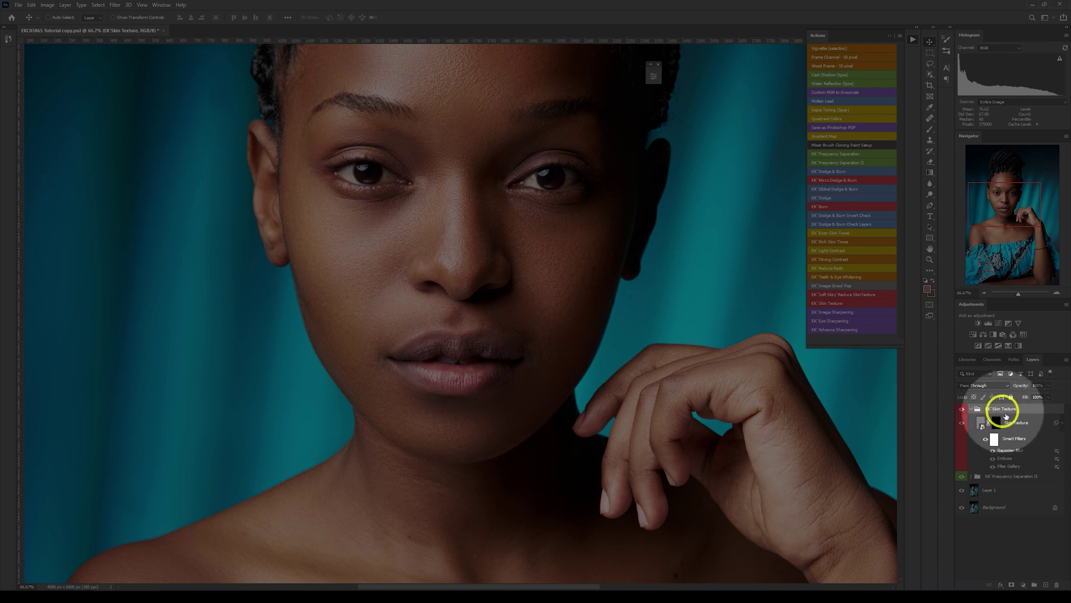
# - Target the Skin Texture layer mask and choose the Soft Round brush for the Brush tool
pyautogui.click(995, 423)
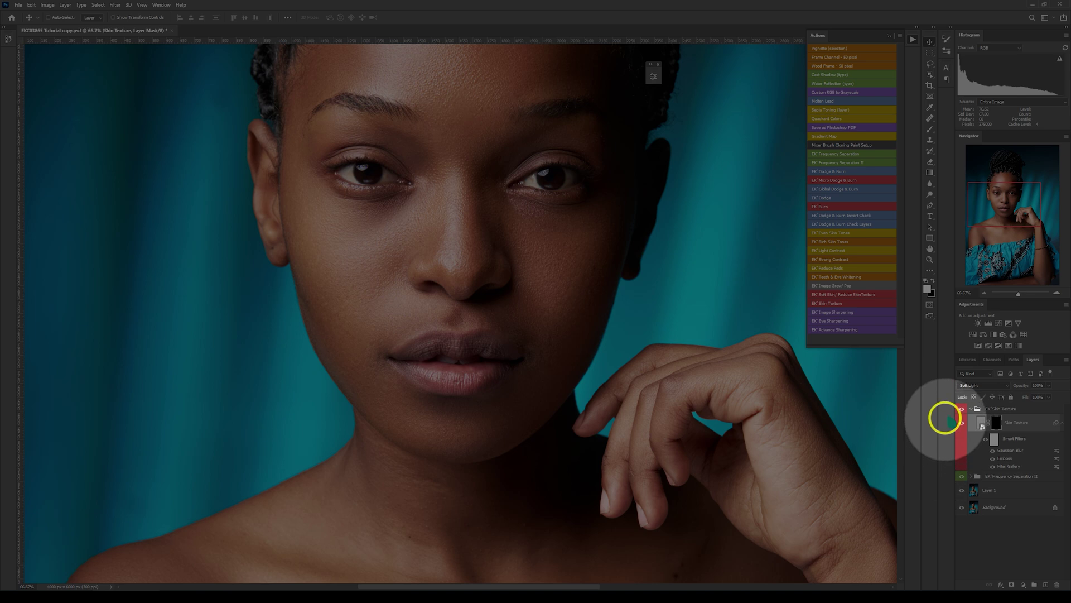
pyautogui.click(929, 129)
pyautogui.click(50, 17)
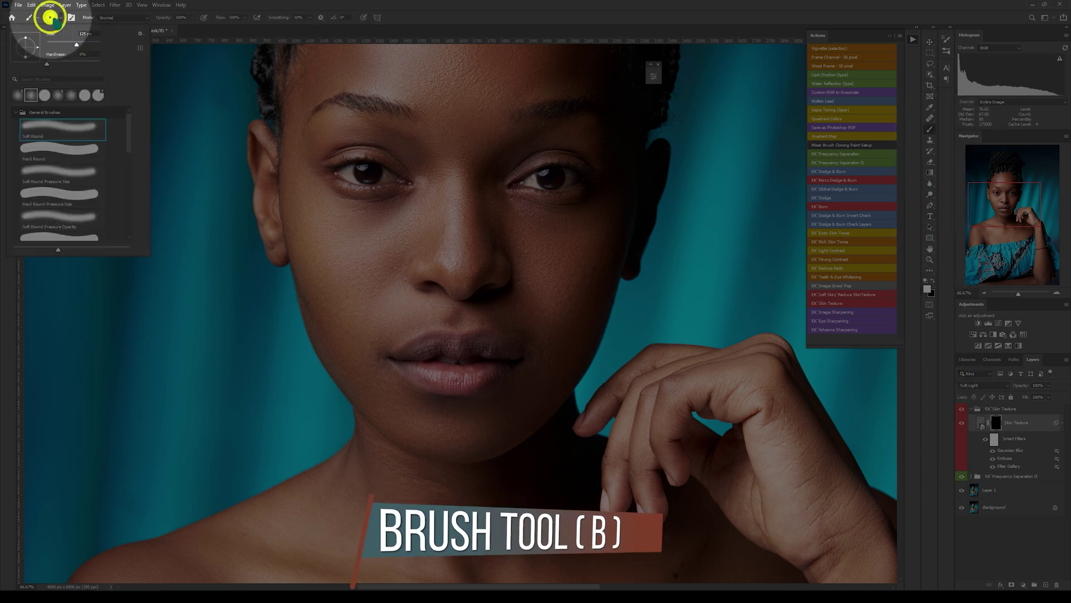
pyautogui.doubleClick(73, 134)
# - Enlarge the soft brush and paint white on the Skin Texture mask over the forehead and between the eyebrows
pyautogui.scroll(3, 502, 279)
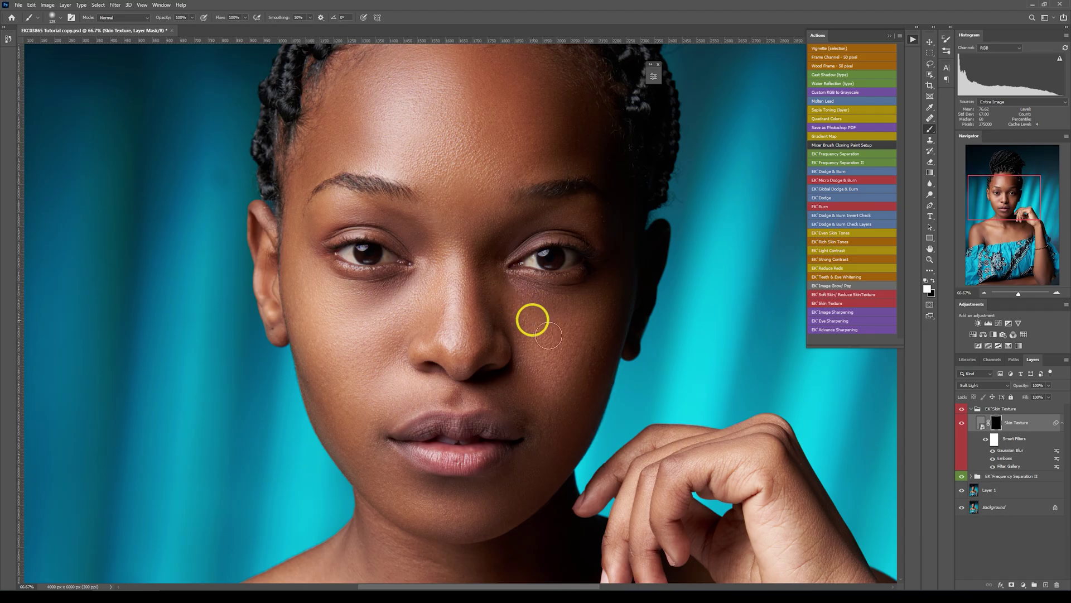
pyautogui.press(']')
pyautogui.press(']')
pyautogui.press(']')
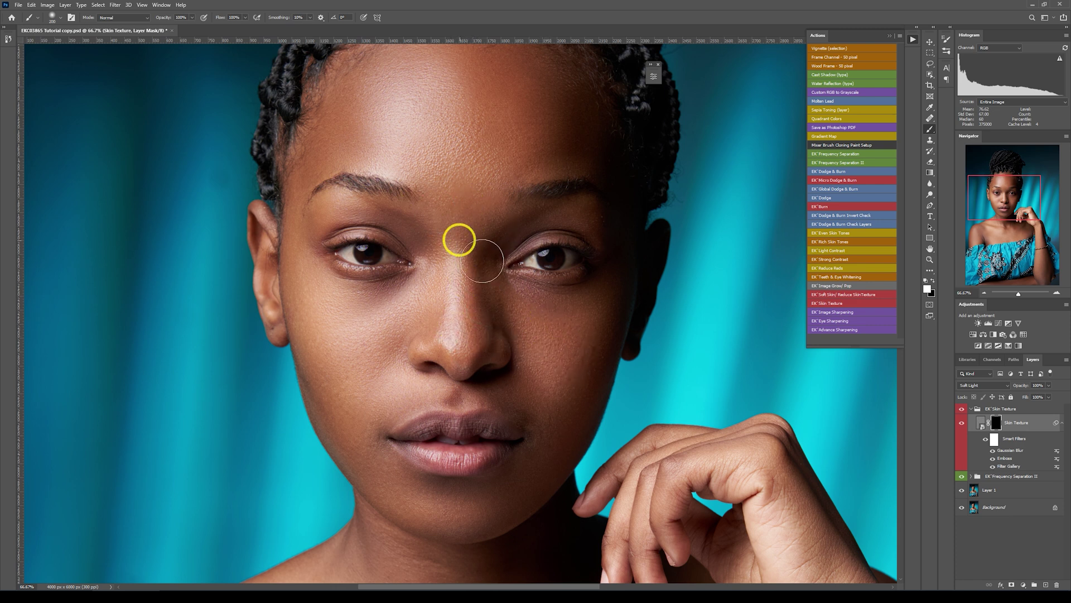
pyautogui.scroll(3, 480, 245)
pyautogui.press(']')
pyautogui.press(']')
pyautogui.press(']')
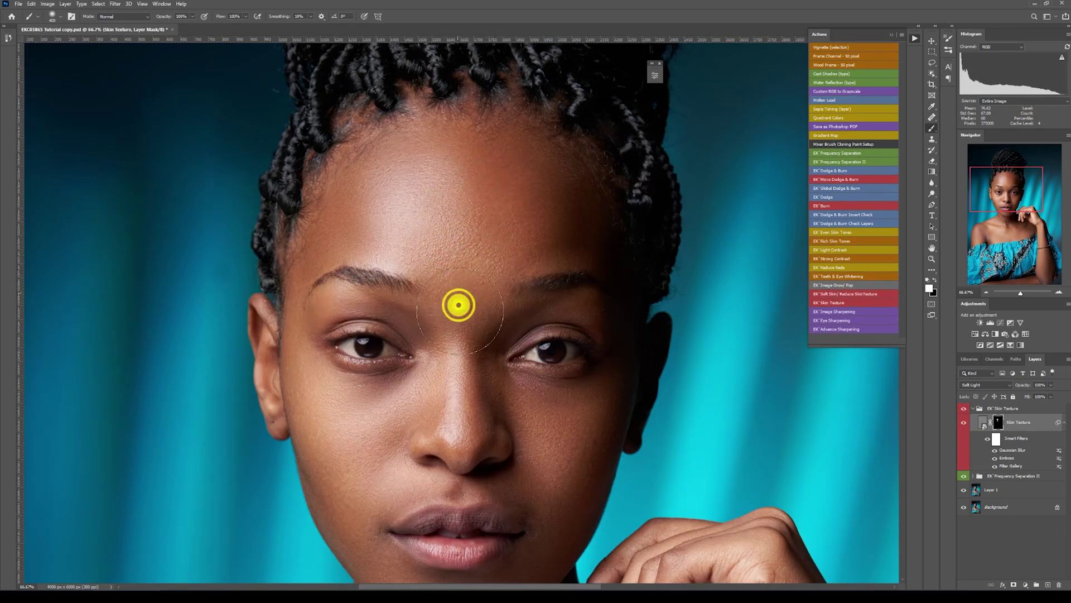
# - Reduce the brush size and paint the skin texture in on the shaded cheek
pyautogui.press('[')
pyautogui.press('[')
pyautogui.press('[')
pyautogui.press('[')
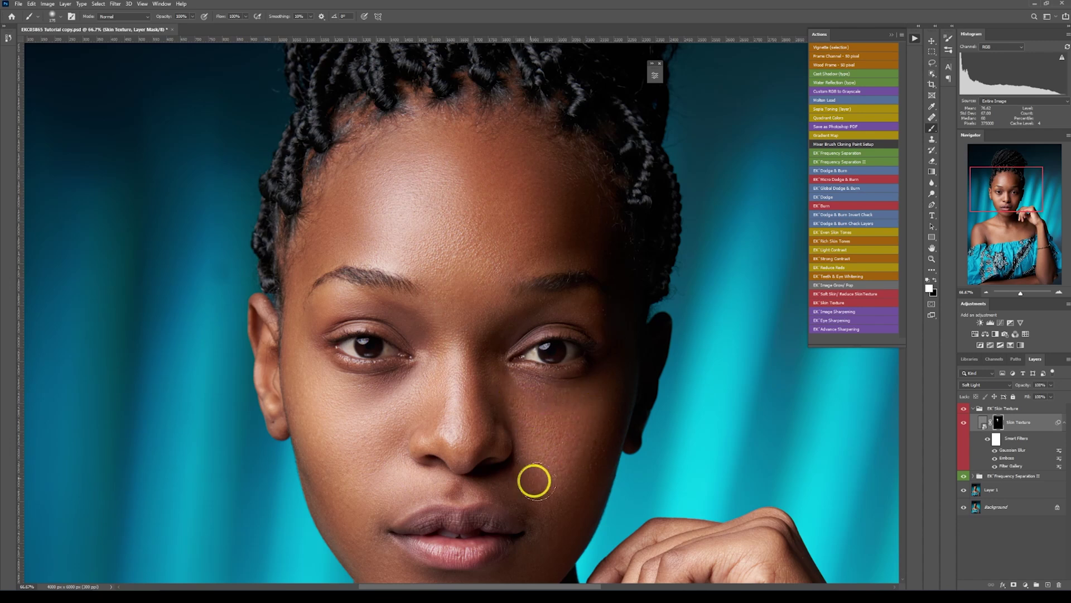
pyautogui.click(574, 432)
# - Paint the skin texture in on the brighter cheek and the nose through the Skin Texture mask
pyautogui.scroll(-5, 572, 430)
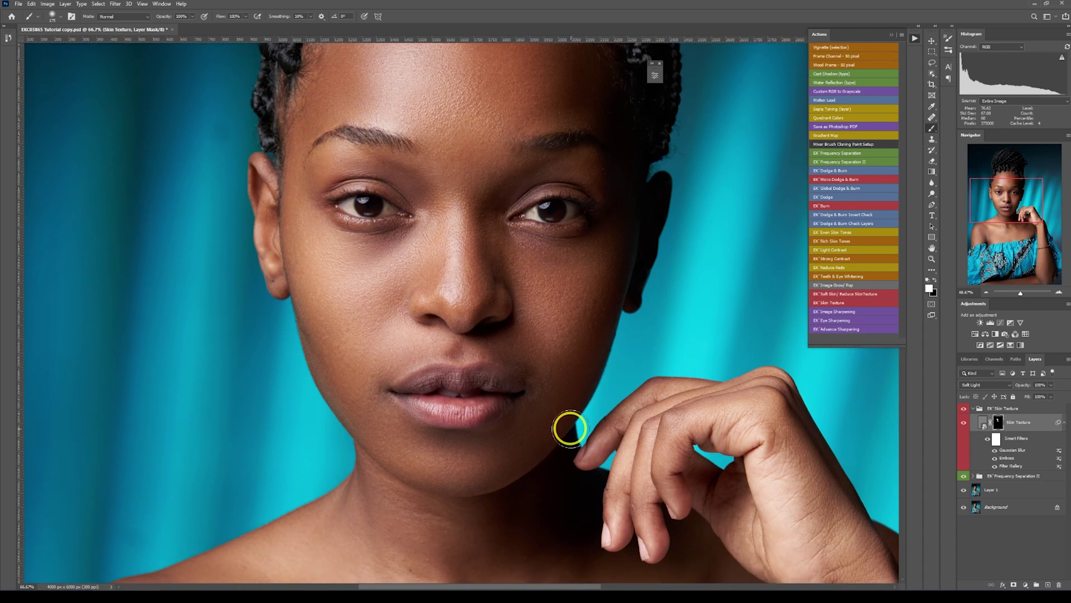
pyautogui.press(']')
pyautogui.moveTo(351, 313)
pyautogui.mouseDown()
pyautogui.moveTo(338, 271)
pyautogui.moveTo(369, 256)
pyautogui.mouseUp()
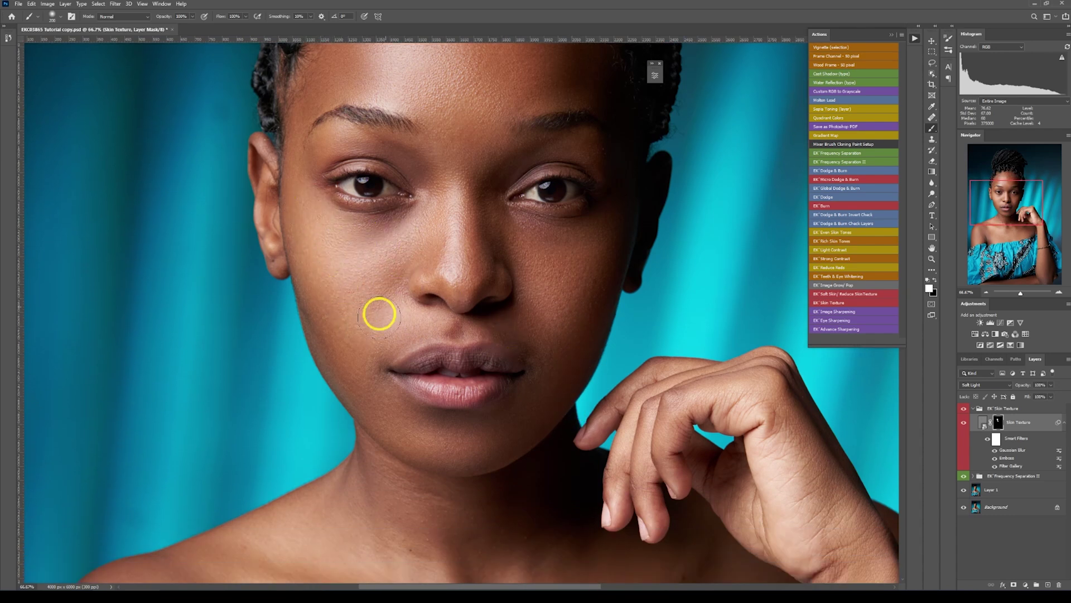
pyautogui.moveTo(328, 292); pyautogui.dragTo(363, 329)
pyautogui.scroll(-2, 424, 362)
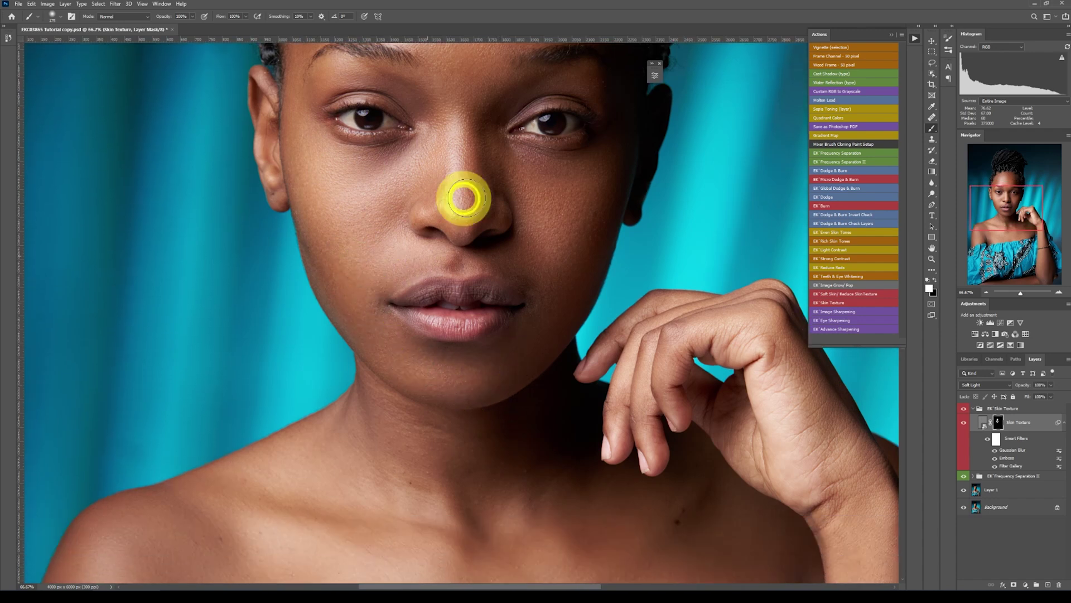
pyautogui.hotkey('ctrl', '-')
pyautogui.hotkey('ctrl', '-')
pyautogui.hotkey('ctrl', '-')
pyautogui.hotkey('ctrl', '+')
pyautogui.hotkey('ctrl', '+')
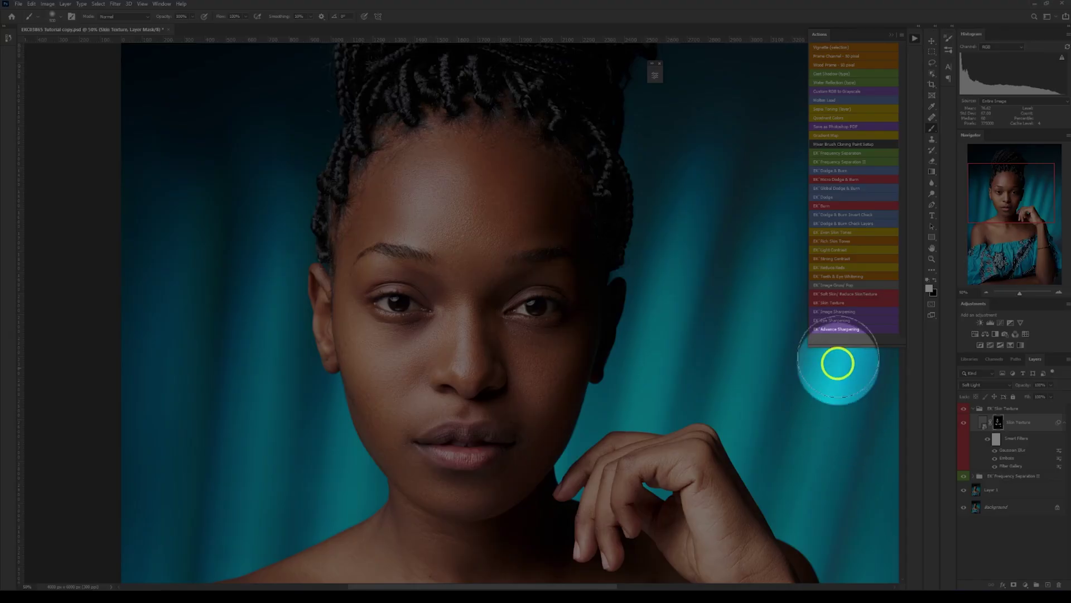
# - Run the EK Teeth & Eye Whitening action and expand its layer group
pyautogui.click(846, 277)
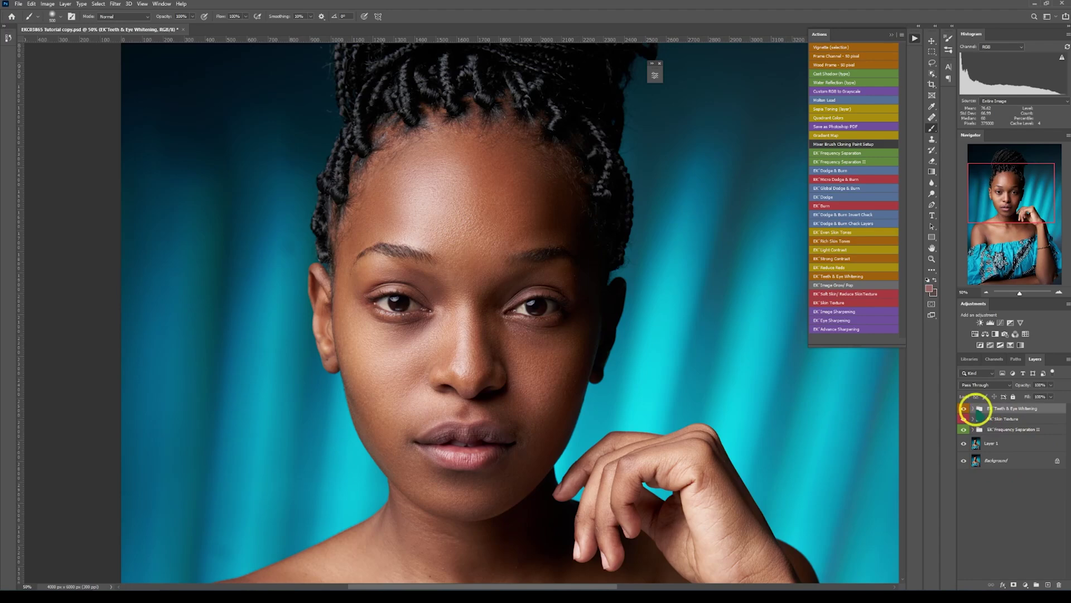
pyautogui.click(973, 408)
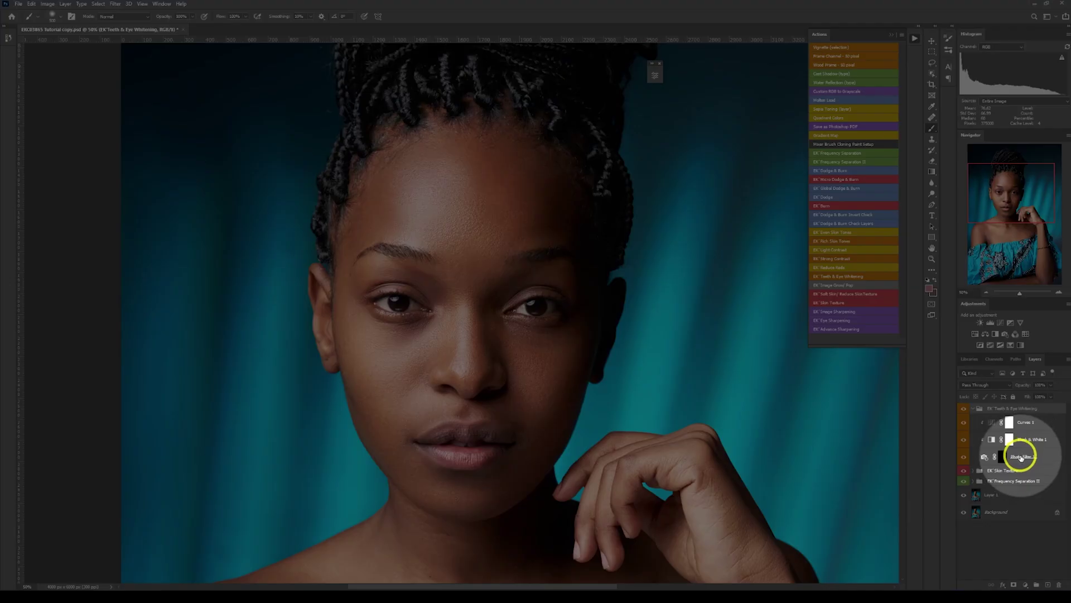
# - Select the Photo Filter layer's mask in the EK Teeth & Eye Whitening group and paint white over the whites of both eyes
pyautogui.click(1021, 457)
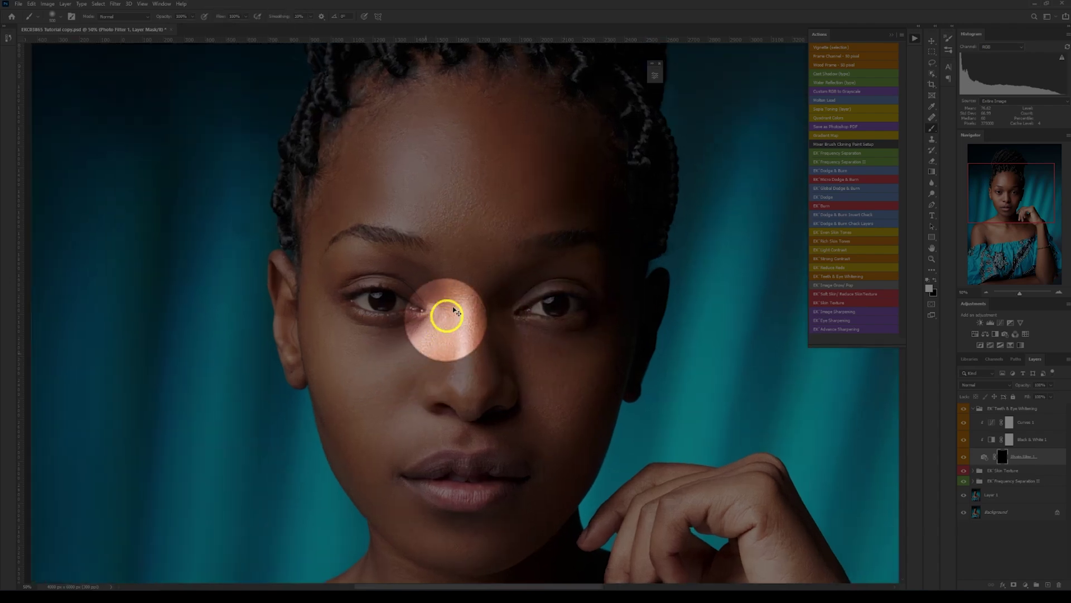
pyautogui.scroll(2, 455, 311)
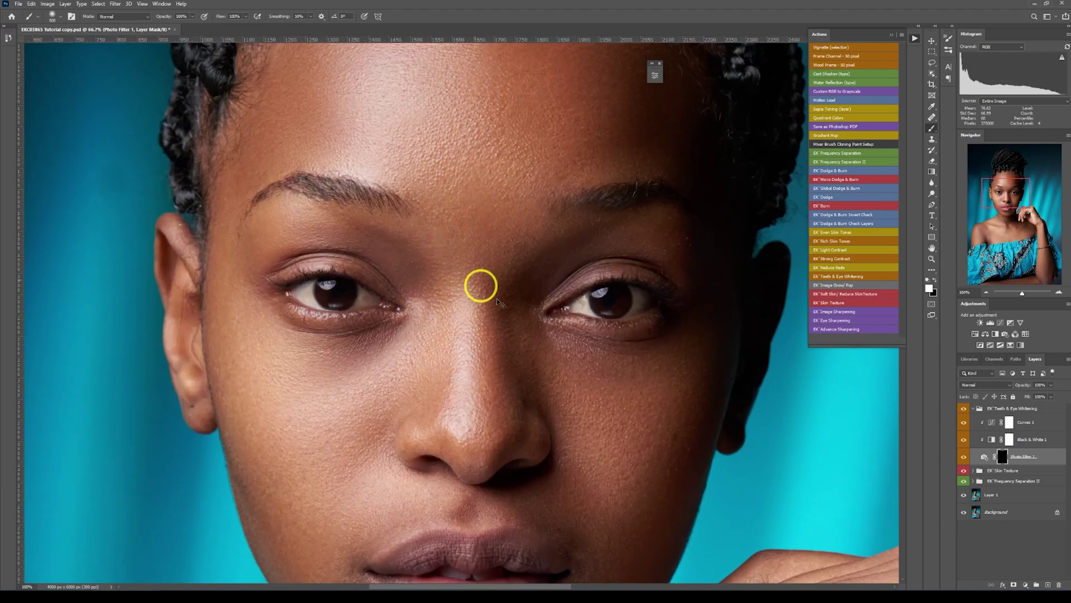
pyautogui.scroll(1, 480, 304)
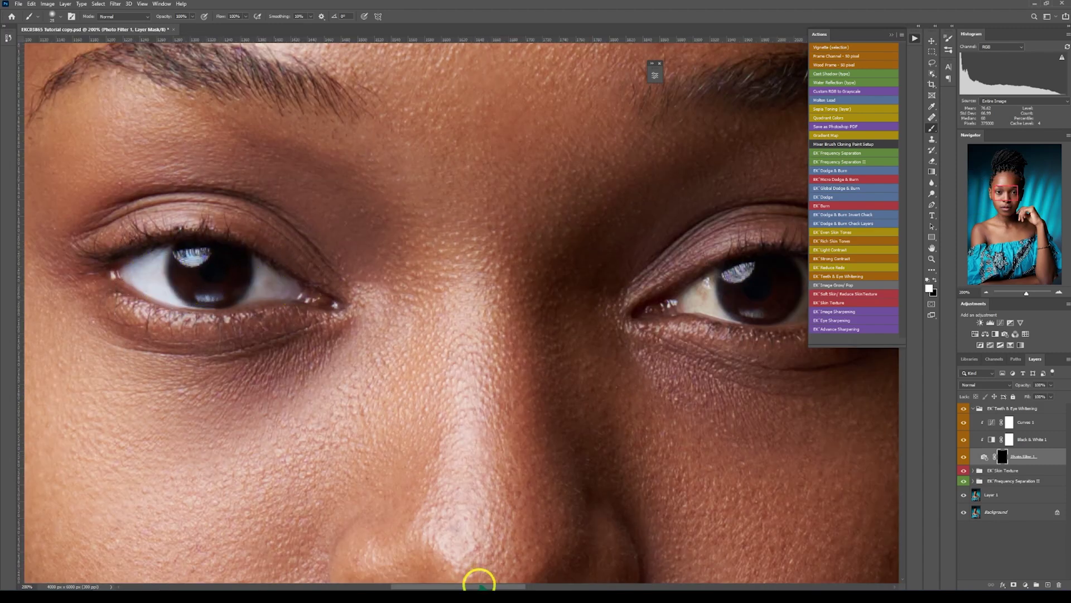
pyautogui.moveTo(479, 585); pyautogui.dragTo(528, 585)
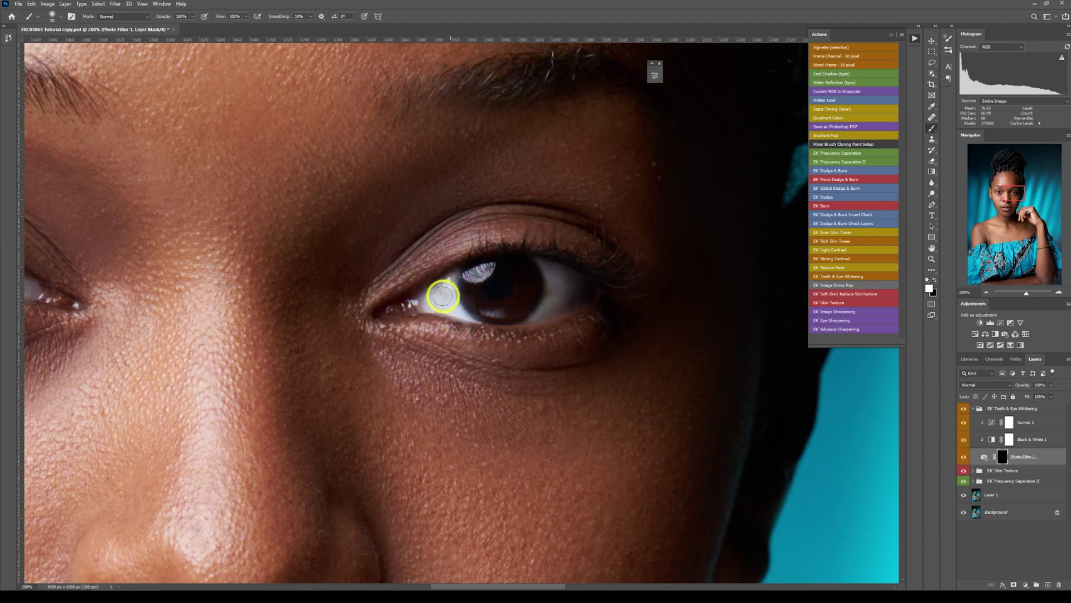
pyautogui.scroll(-1, 480, 270)
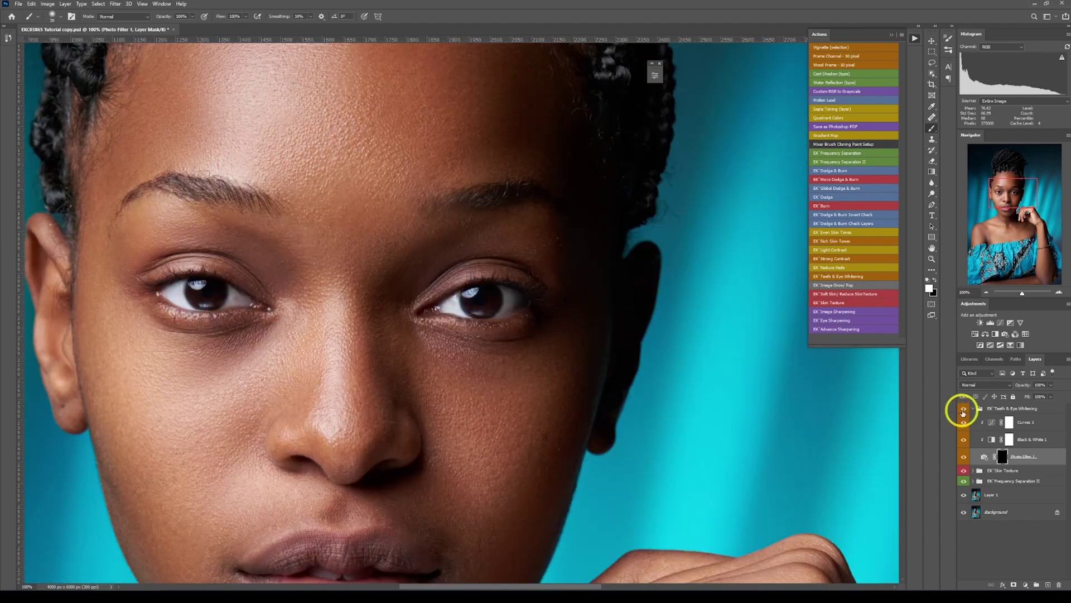
# - Toggle the EK Teeth & Eye Whitening group off and on to compare the eyes before and after
pyautogui.click(963, 410)
pyautogui.click(963, 410)
pyautogui.scroll(-1, 591, 351)
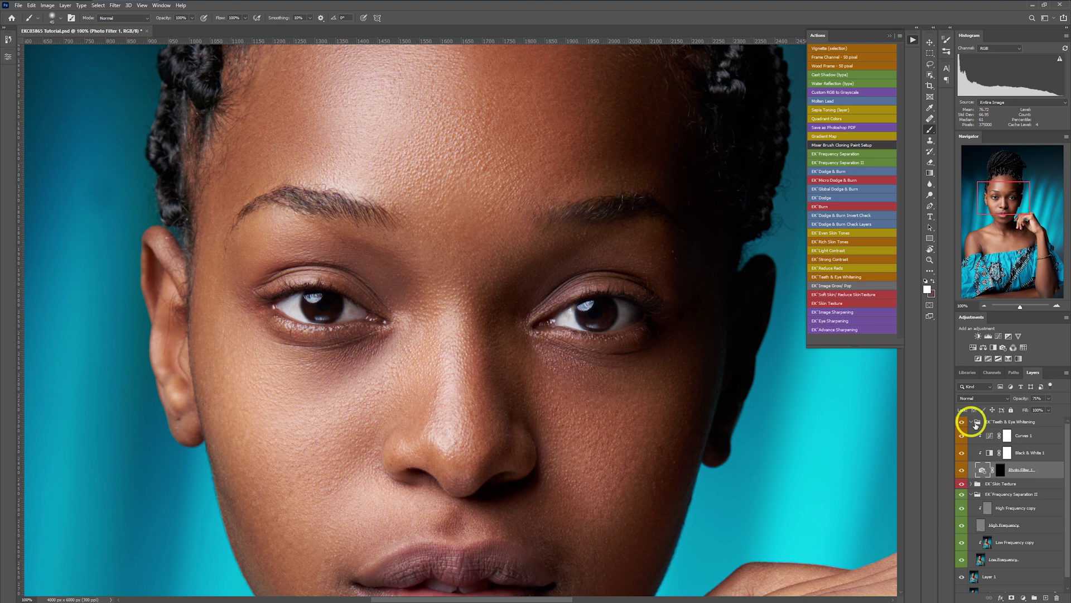
# - Collapse the eye whitening group, then run the EK Micro Dodge & Burn action and select its Dodge layer mask
pyautogui.click(975, 423)
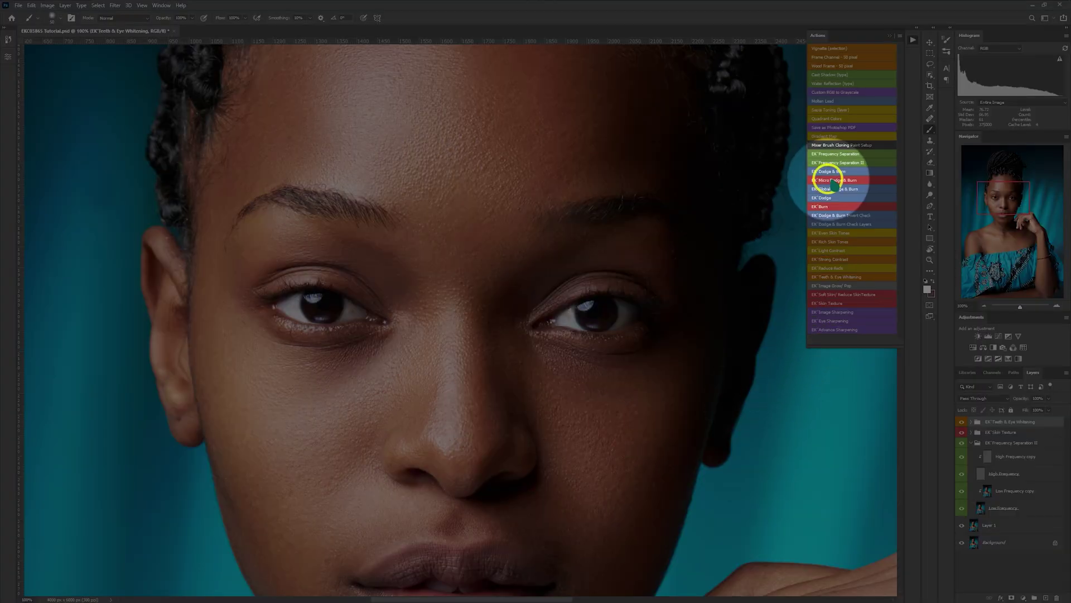
pyautogui.click(836, 180)
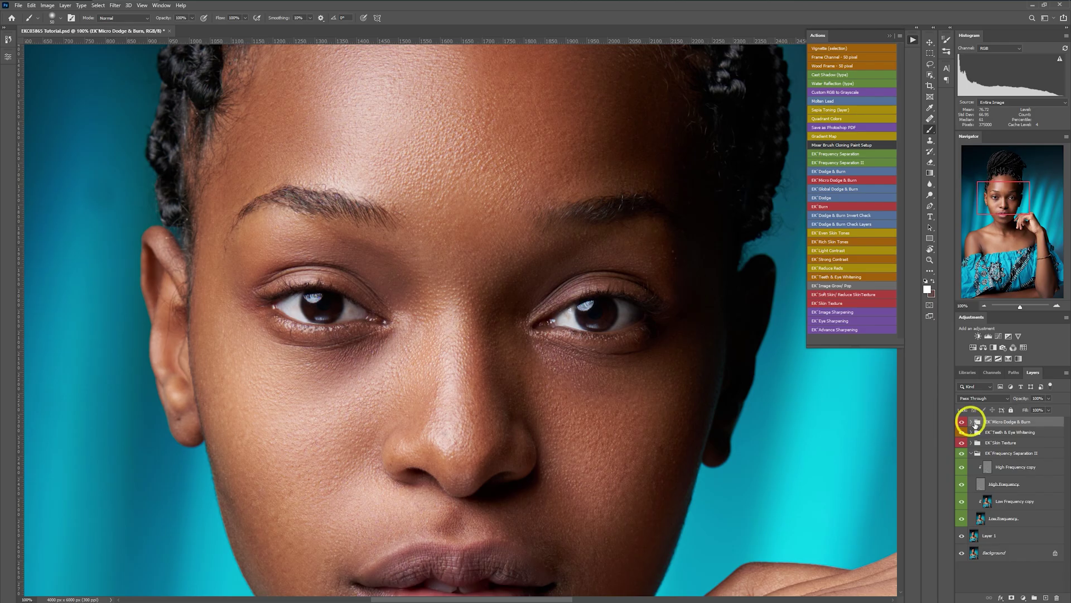
pyautogui.click(971, 423)
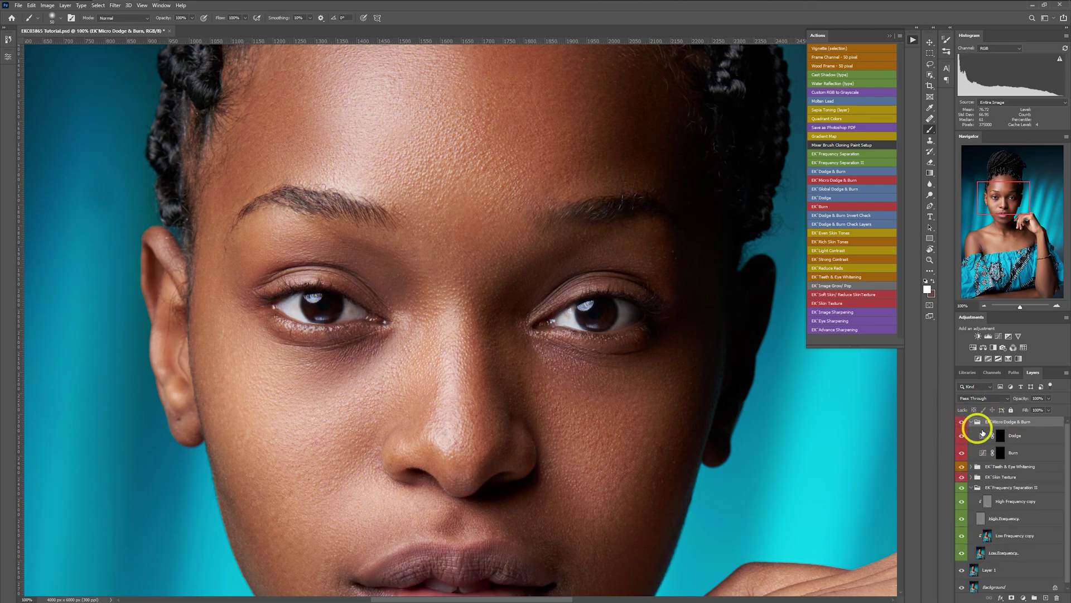
pyautogui.click(1004, 438)
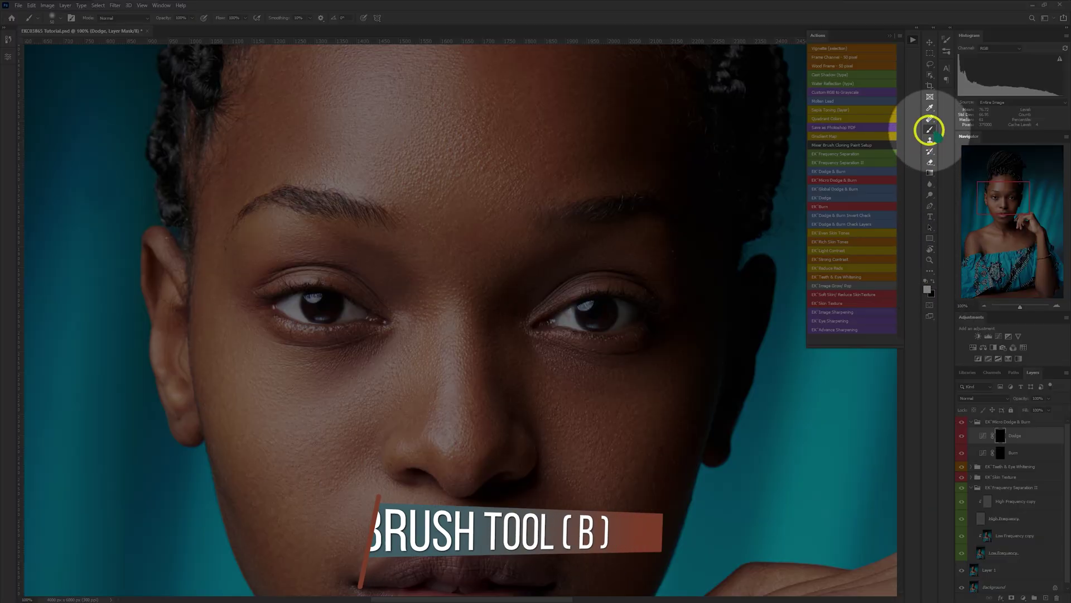
# - Activate the Brush tool and set its flow to 2%
pyautogui.click(930, 130)
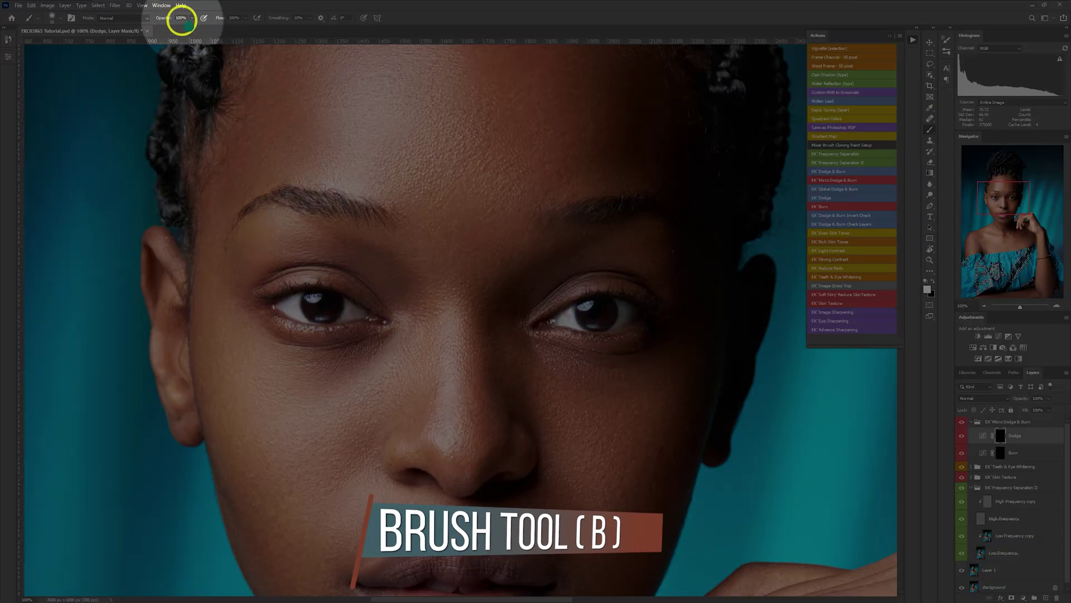
pyautogui.click(234, 18)
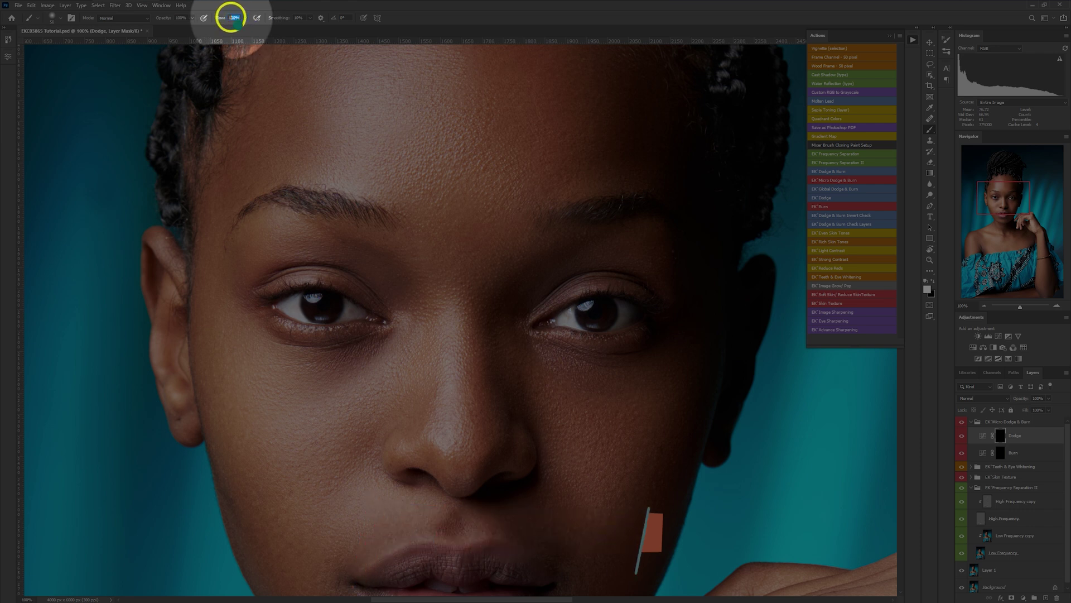
pyautogui.write('2')
pyautogui.press('Return')
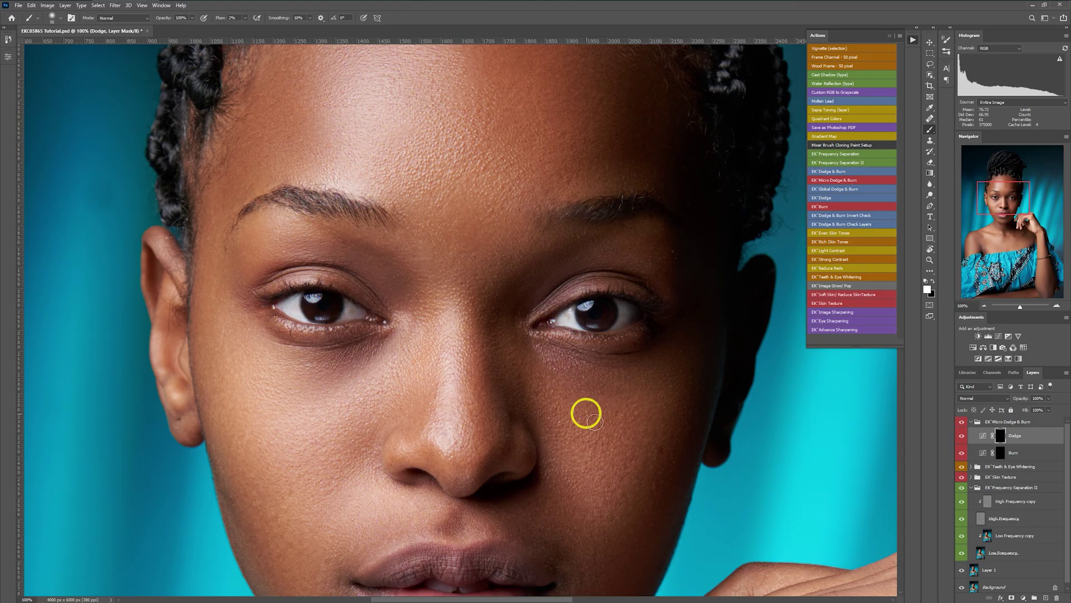
# - Paint white on the micro Dodge mask over dark patches on the shaded cheek below the eye
pyautogui.moveTo(595, 399)
pyautogui.mouseDown()
pyautogui.moveTo(611, 394)
pyautogui.moveTo(560, 375)
pyautogui.mouseUp()
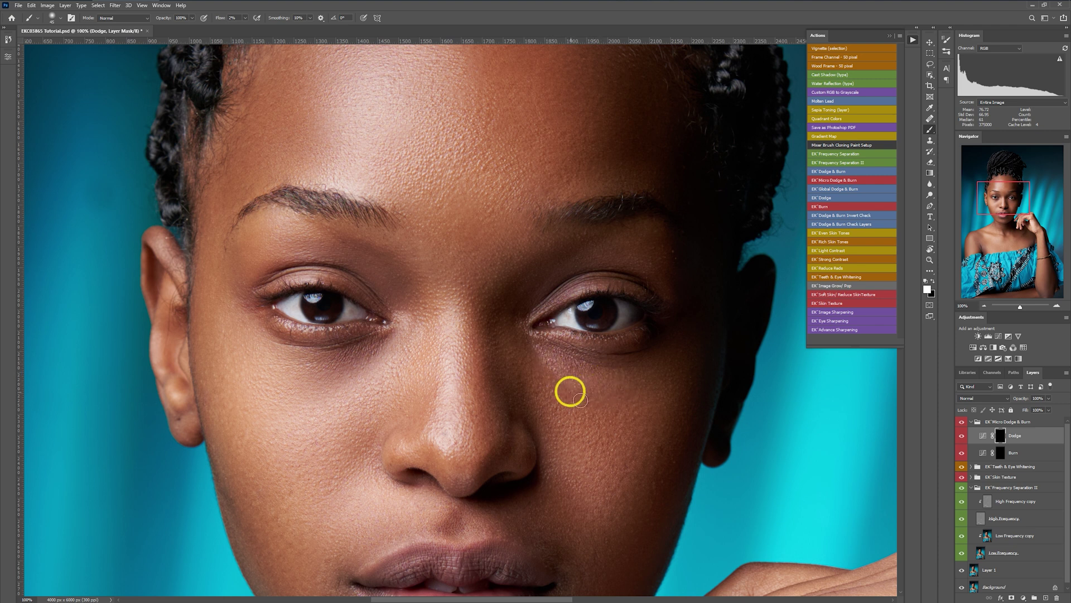
pyautogui.moveTo(597, 408); pyautogui.dragTo(593, 404)
pyautogui.hotkey('ctrl', 'shift', 'r')
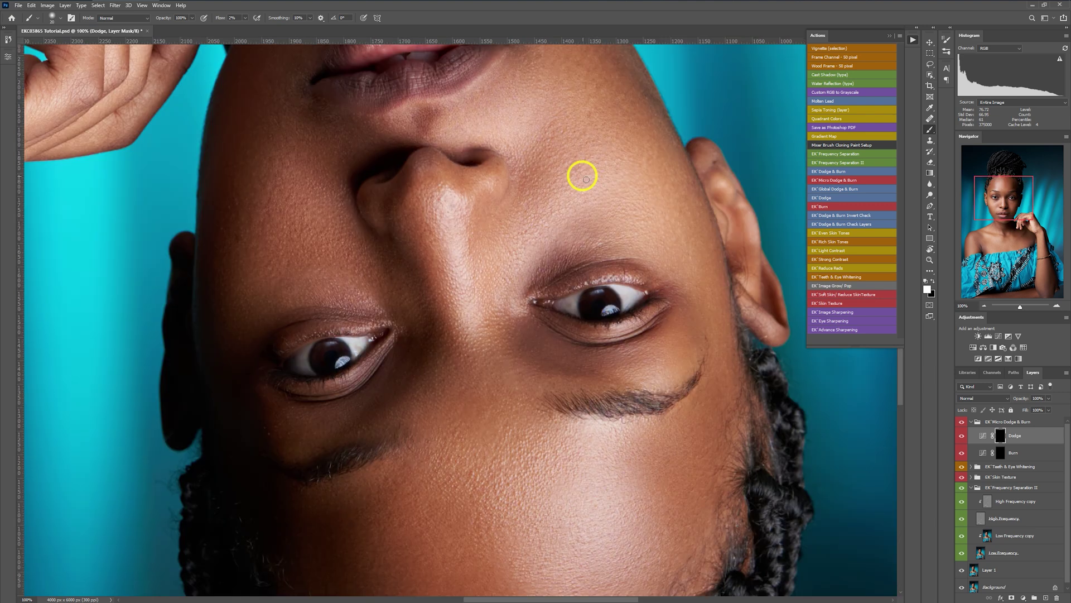
pyautogui.press('r')
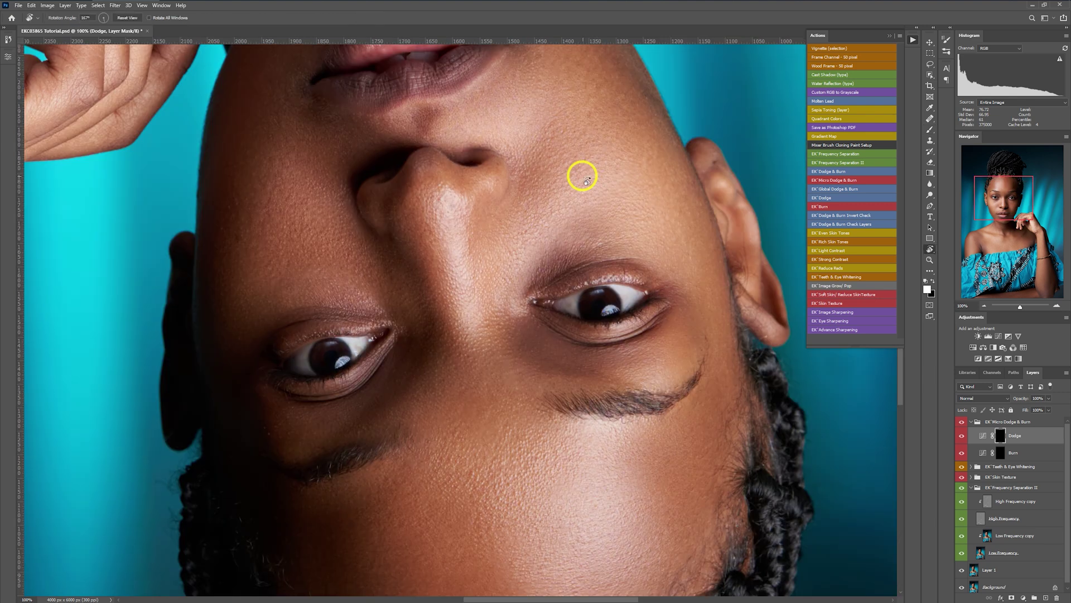
pyautogui.press('Escape')
# - Run the EK Dodge & Burn Check Layers action to view the portrait in high-contrast black and white
pyautogui.hotkey('ctrl', '-')
pyautogui.hotkey('ctrl', '-')
pyautogui.hotkey('ctrl', '-')
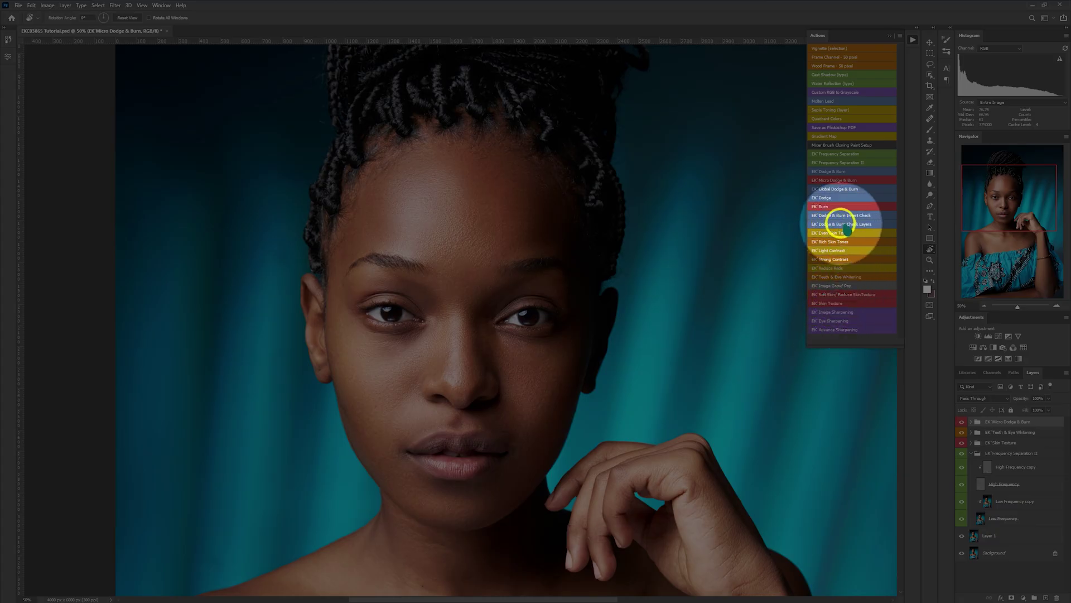
pyautogui.click(855, 224)
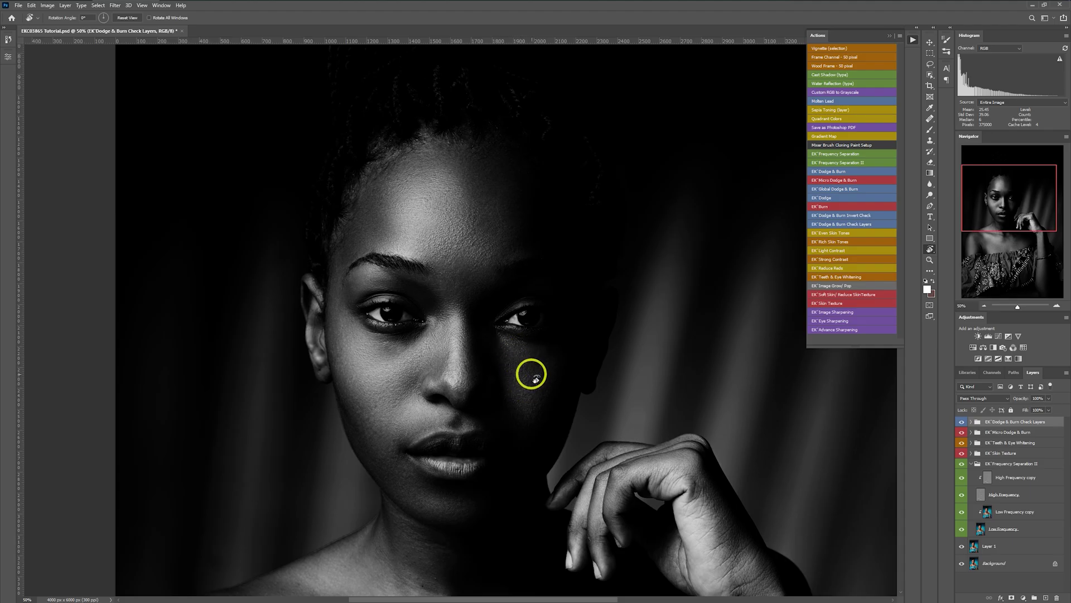
# - Select the Dodge mask in the EK Micro Dodge & Burn group and brighten uneven dark patches on the cheek and around the eyes
pyautogui.hotkey('ctrl', '1')
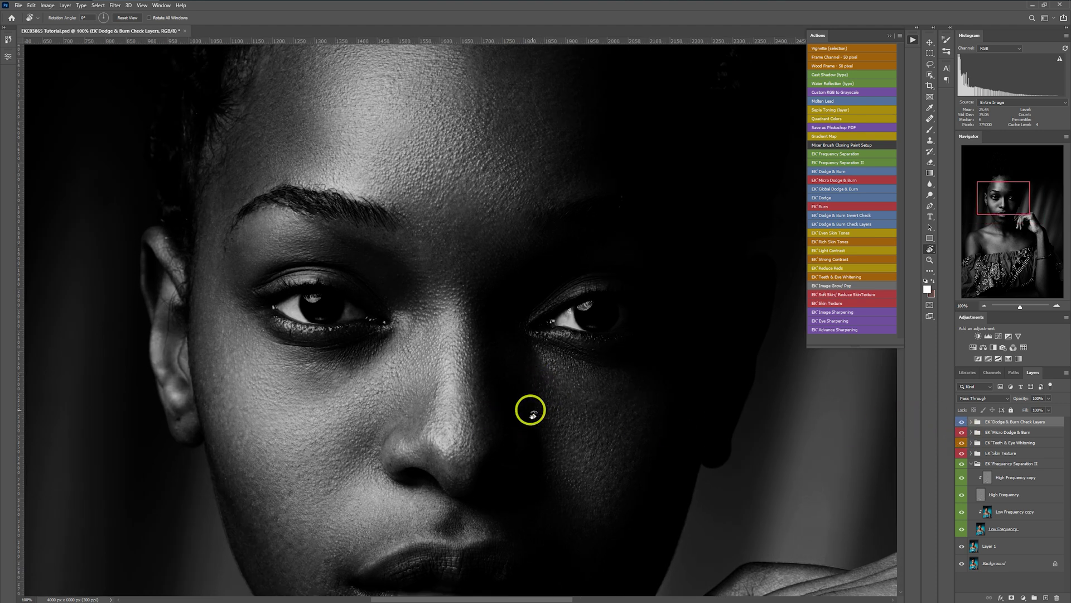
pyautogui.moveTo(463, 475)
pyautogui.mouseDown()
pyautogui.moveTo(679, 318)
pyautogui.moveTo(631, 275)
pyautogui.mouseUp()
pyautogui.press('b')
pyautogui.scroll(3, 608, 311)
pyautogui.scroll(2, 608, 311)
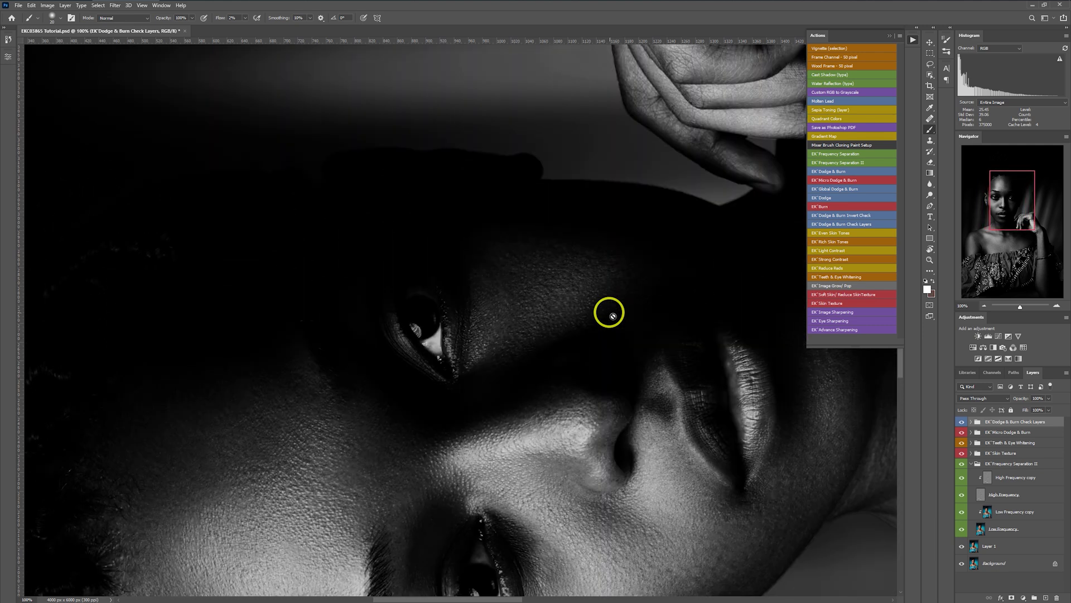
pyautogui.click(631, 278)
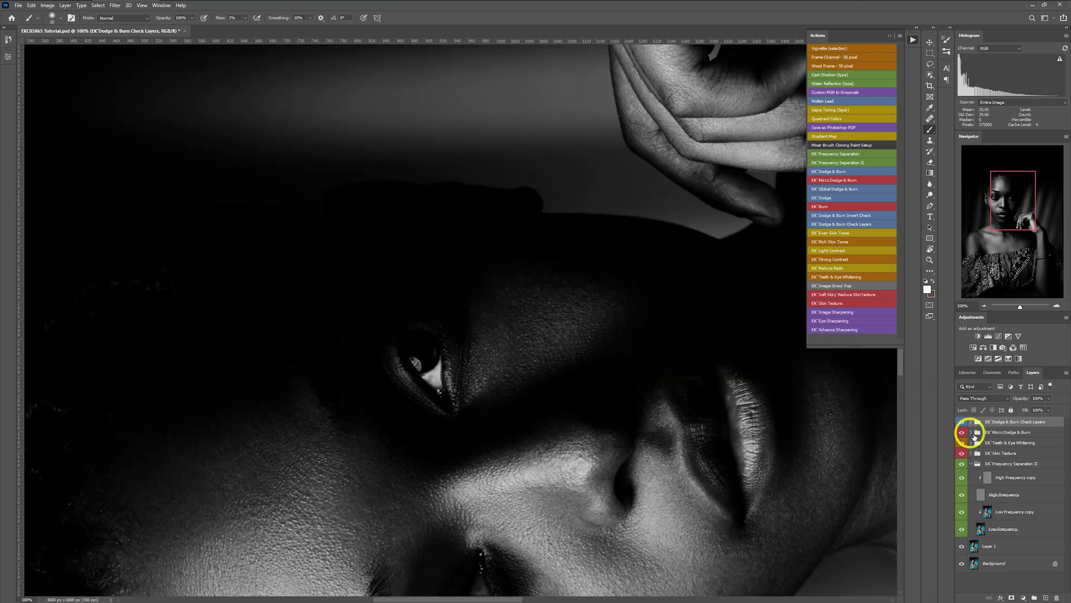
pyautogui.click(972, 433)
pyautogui.click(997, 446)
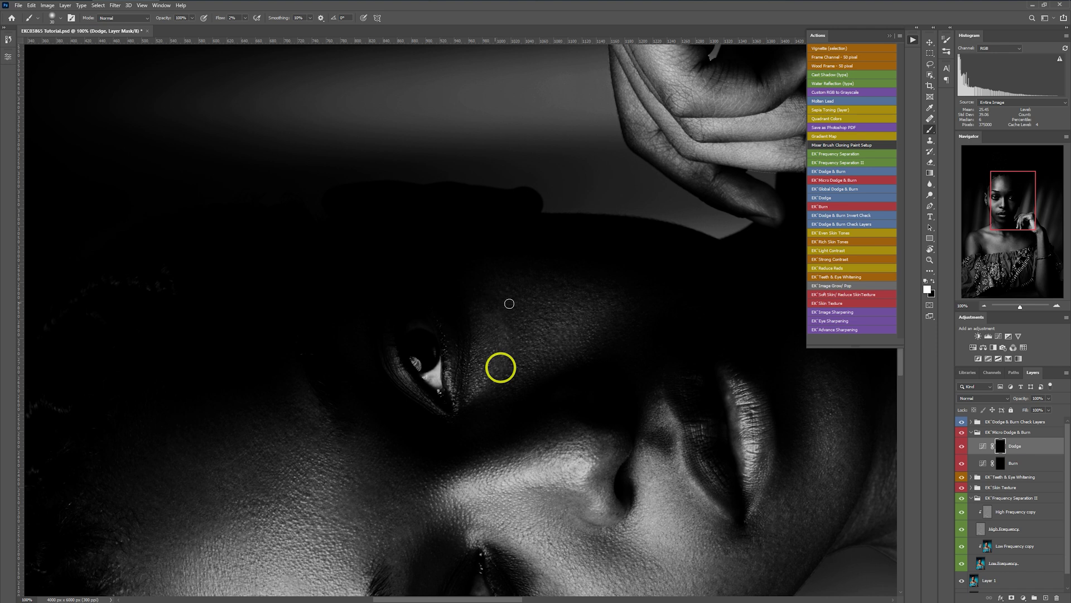
pyautogui.scroll(-5, 493, 385)
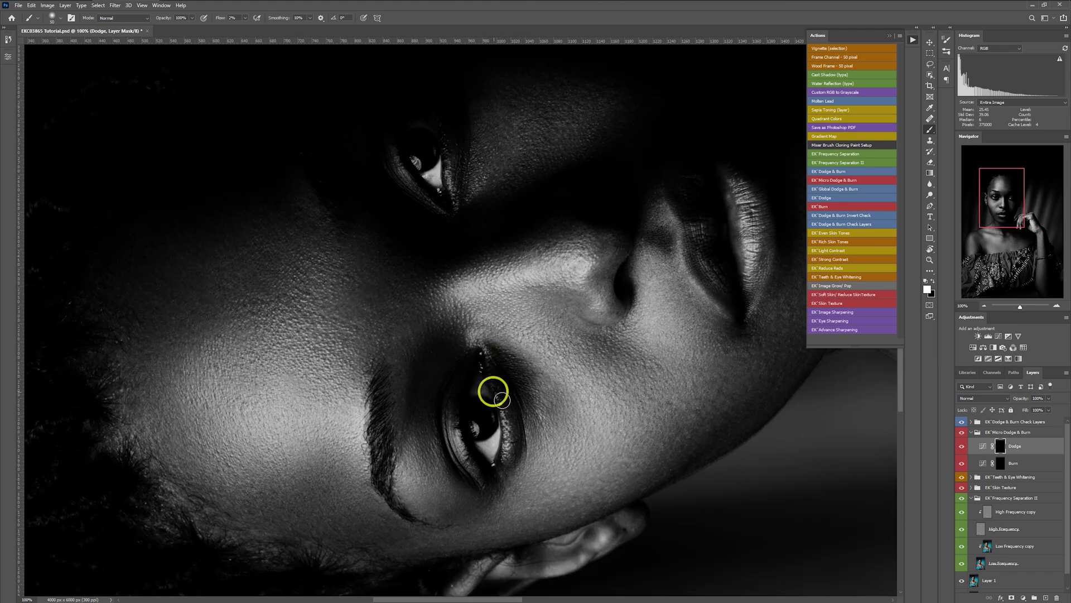
pyautogui.press('[')
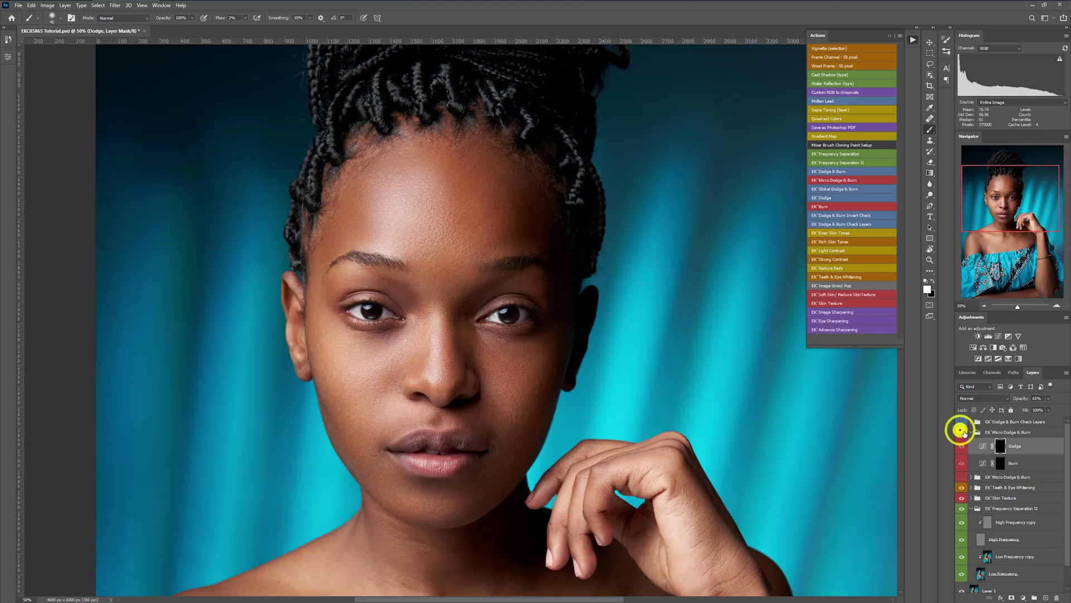
pyautogui.click(971, 432)
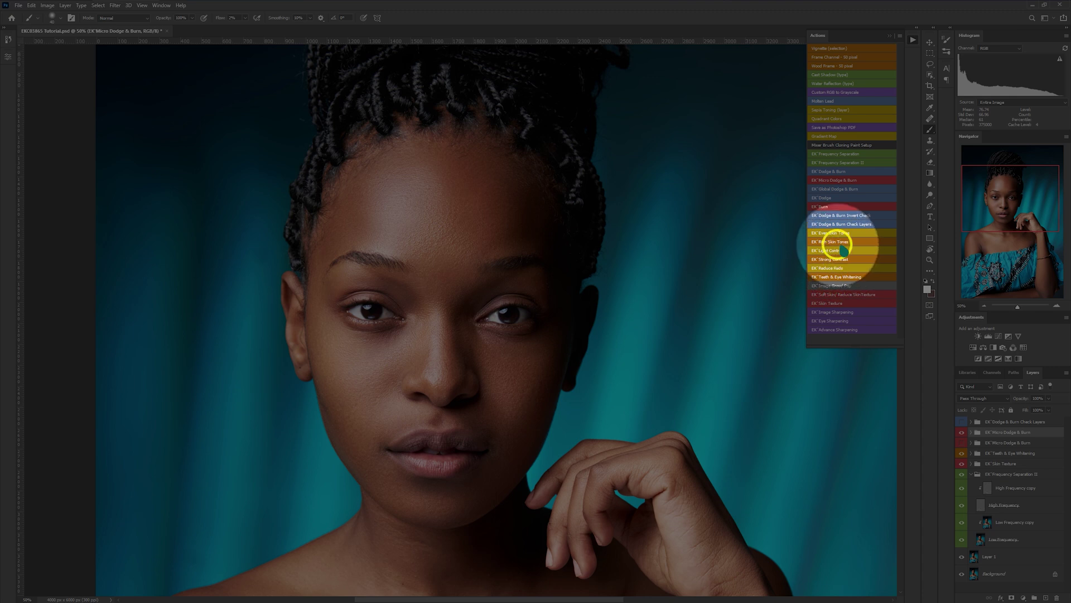
# - Run the EK Global Dodge & Burn action, select its Dodge layer mask and show the Dodge & Burn check layers
pyautogui.click(831, 189)
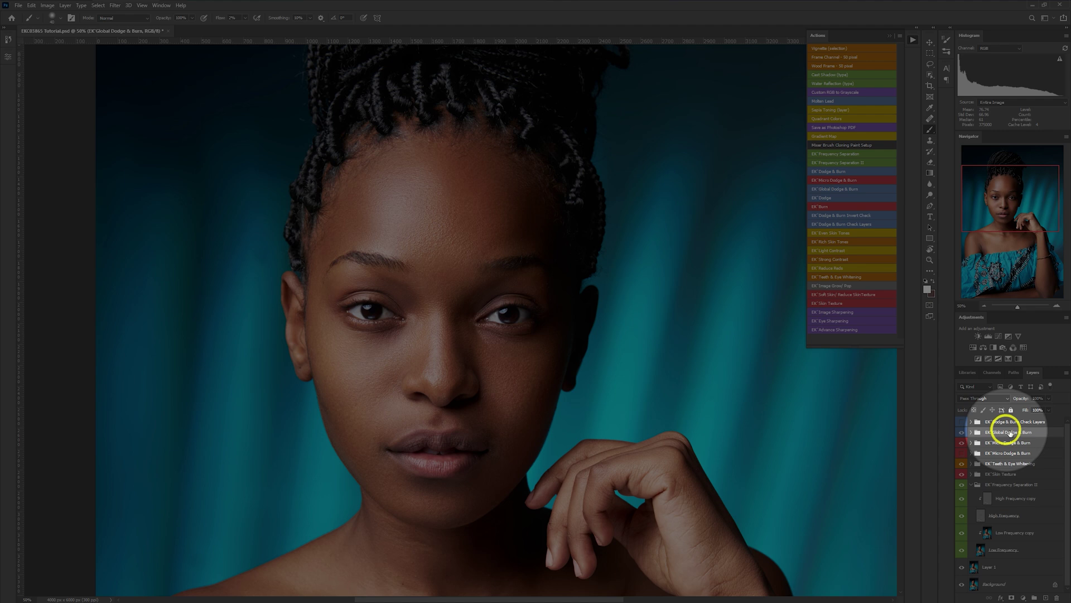
pyautogui.click(972, 433)
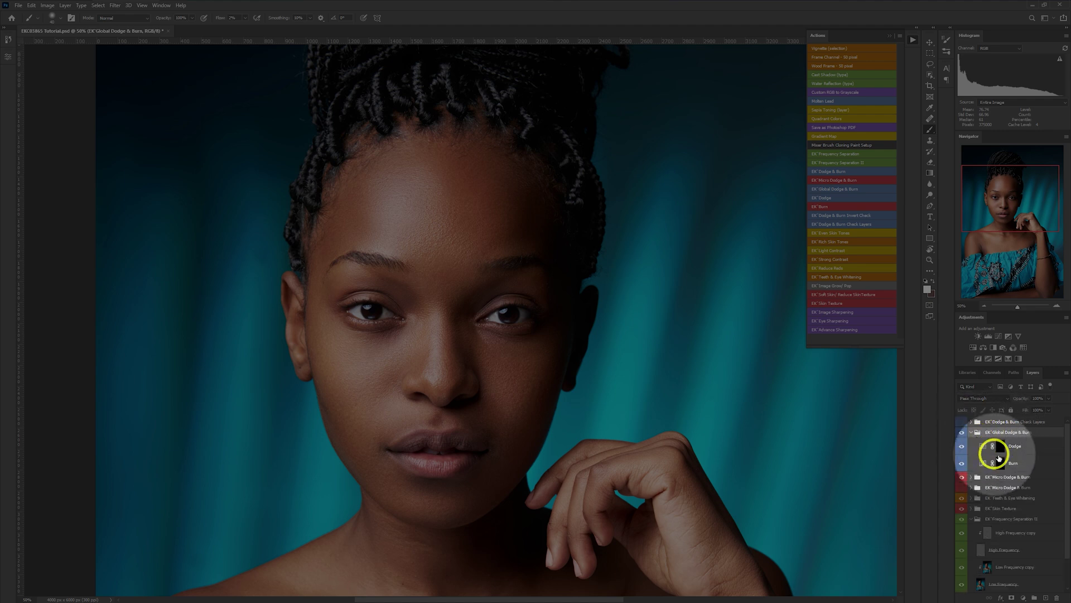
pyautogui.click(990, 449)
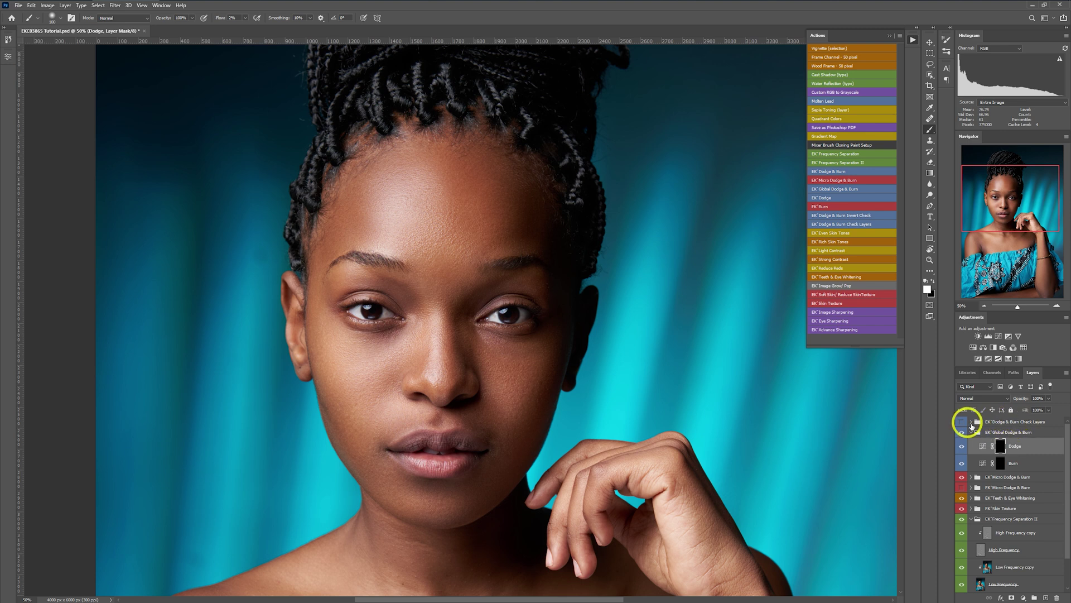
pyautogui.click(962, 422)
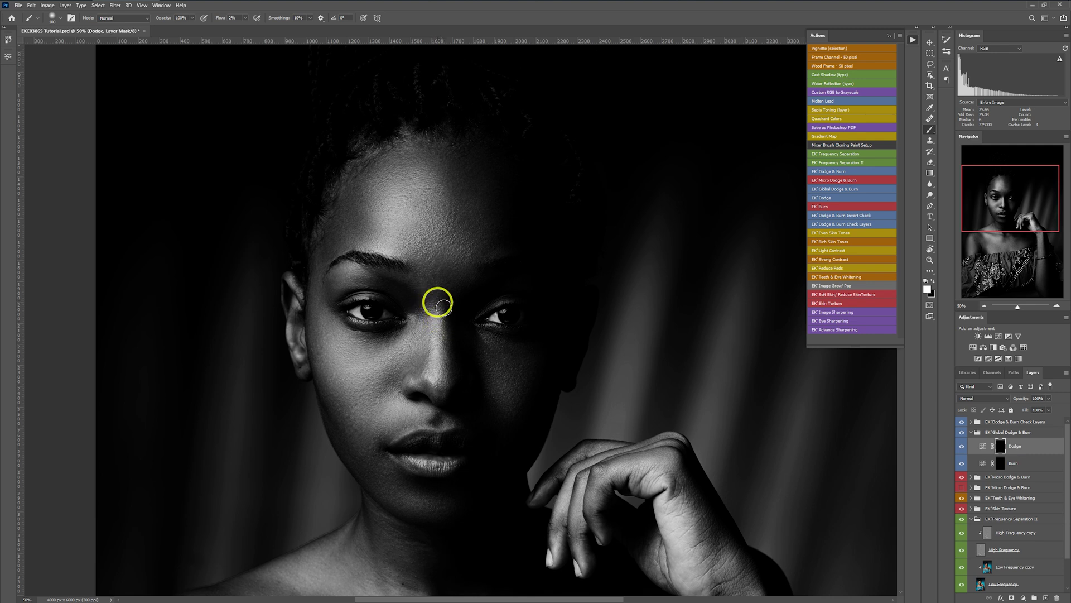
# - Adjust the brush size and paint white on the global Dodge mask over the face highlights on the forehead, nose and cheek
pyautogui.press(']')
pyautogui.press(']')
pyautogui.press(']')
pyautogui.press(']')
pyautogui.press('[')
pyautogui.press('[')
pyautogui.press('[')
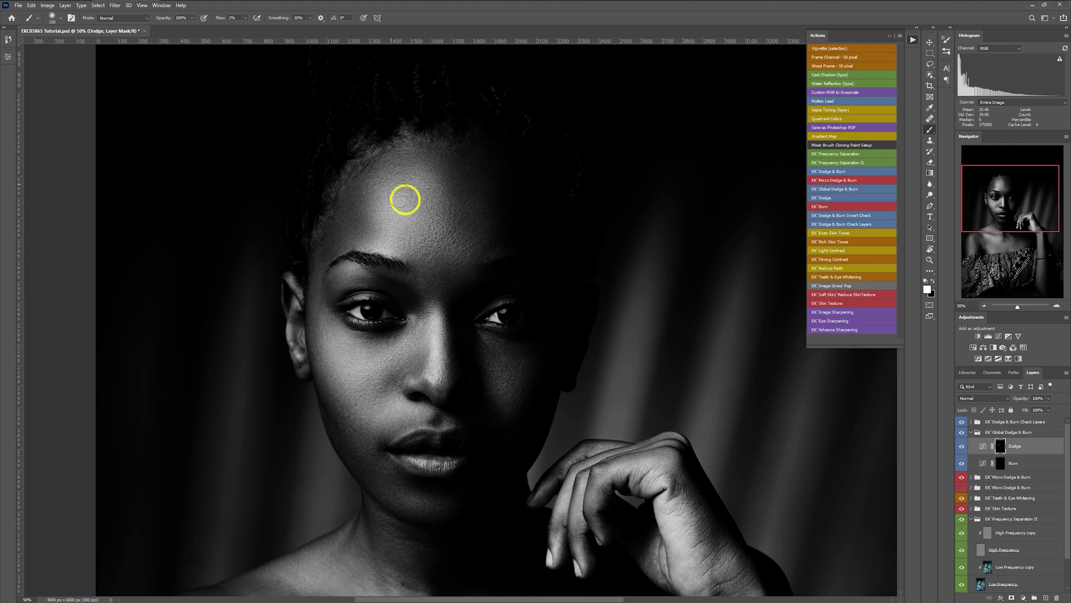
pyautogui.press(']')
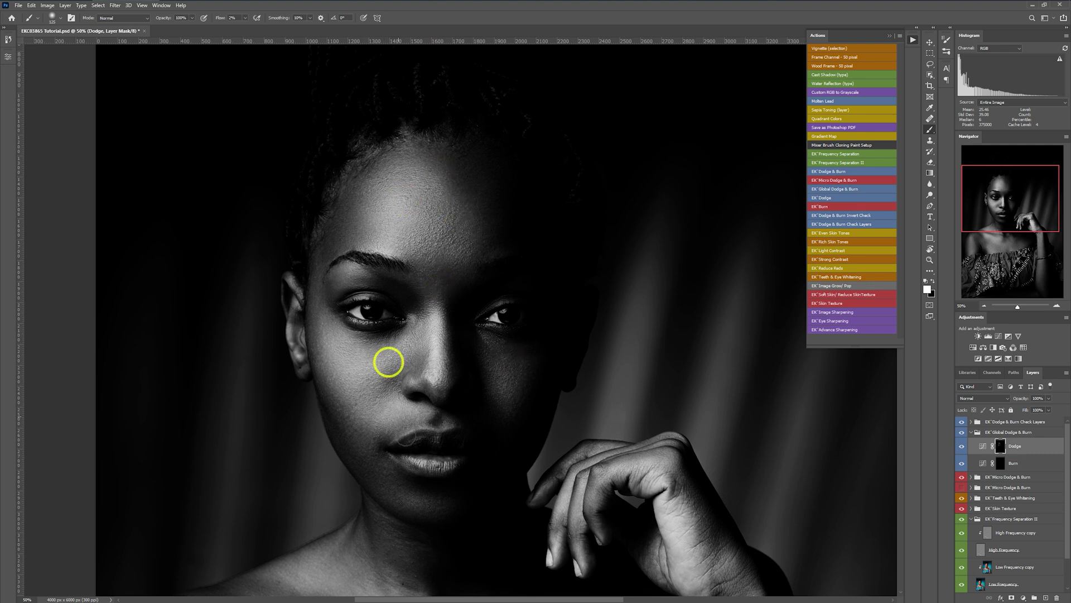
# - Dodge the highlights on the forearm and chest with a larger brush and hide the Dodge & Burn check layers
pyautogui.scroll(-5, 391, 365)
pyautogui.hotkey('ctrl', '-')
pyautogui.press(']')
pyautogui.press(']')
pyautogui.press(']')
pyautogui.press(']')
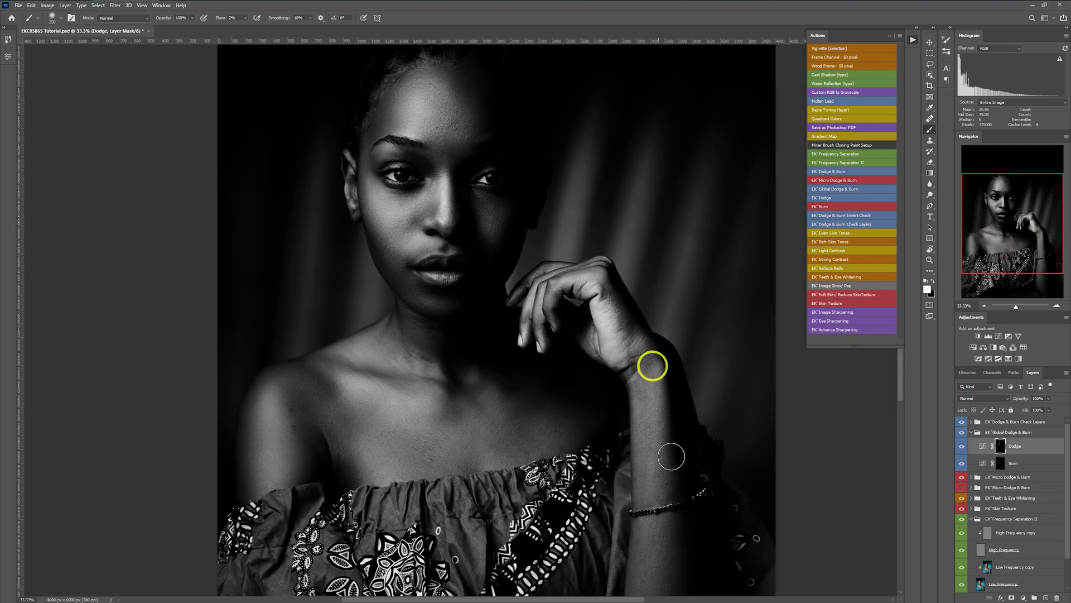
pyautogui.press('[')
pyautogui.press('[')
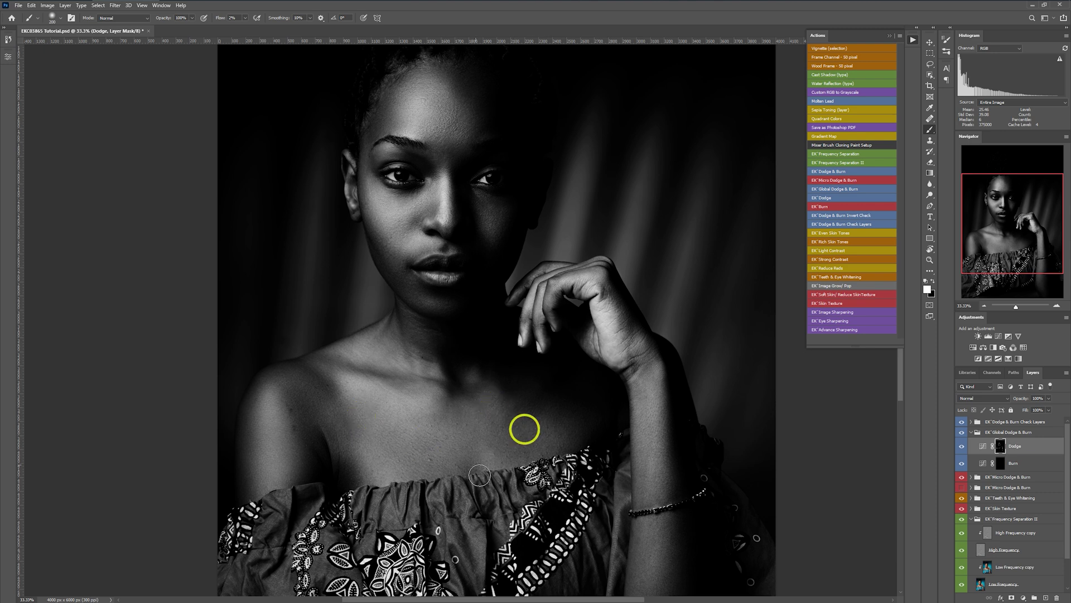
pyautogui.click(962, 447)
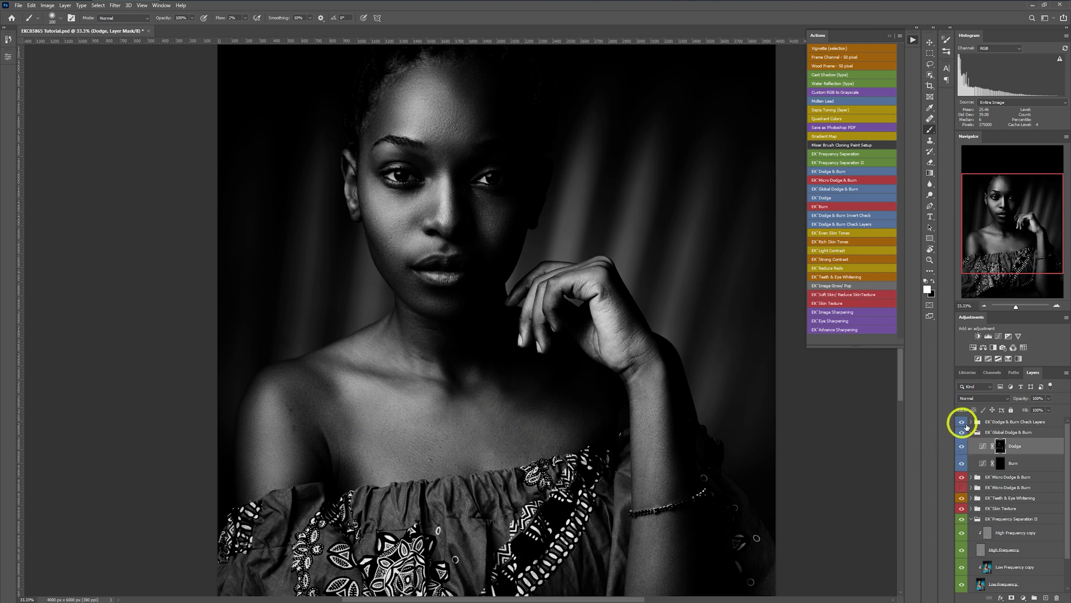
pyautogui.click(962, 422)
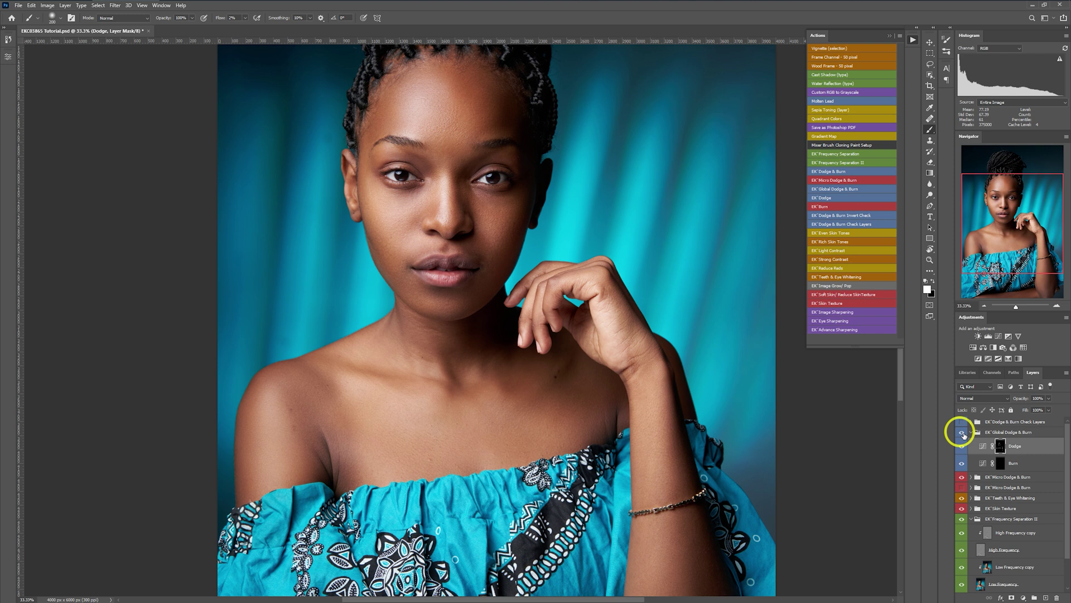
# - Check the EK Global Dodge & Burn group on and off, select its Burn layer mask and show the check layers
pyautogui.click(963, 433)
pyautogui.click(962, 433)
pyautogui.click(999, 464)
pyautogui.click(963, 422)
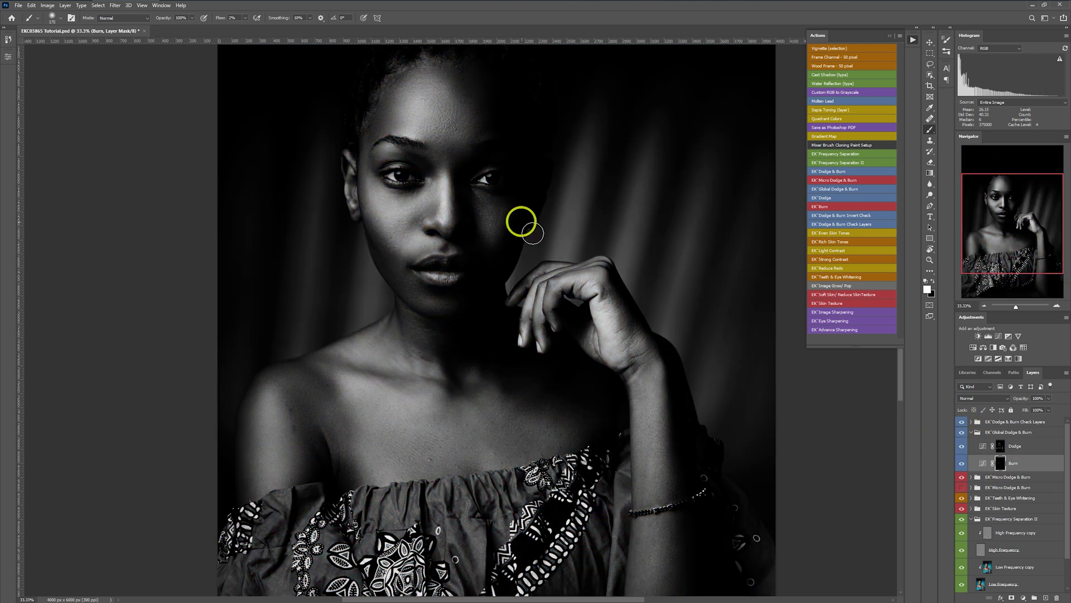
# - Hide the check layers, burn the shadows on the global Burn mask with adjusted brush sizes, and compare the group on and off
pyautogui.press('F2')
pyautogui.press('[')
pyautogui.press('[')
pyautogui.press('[')
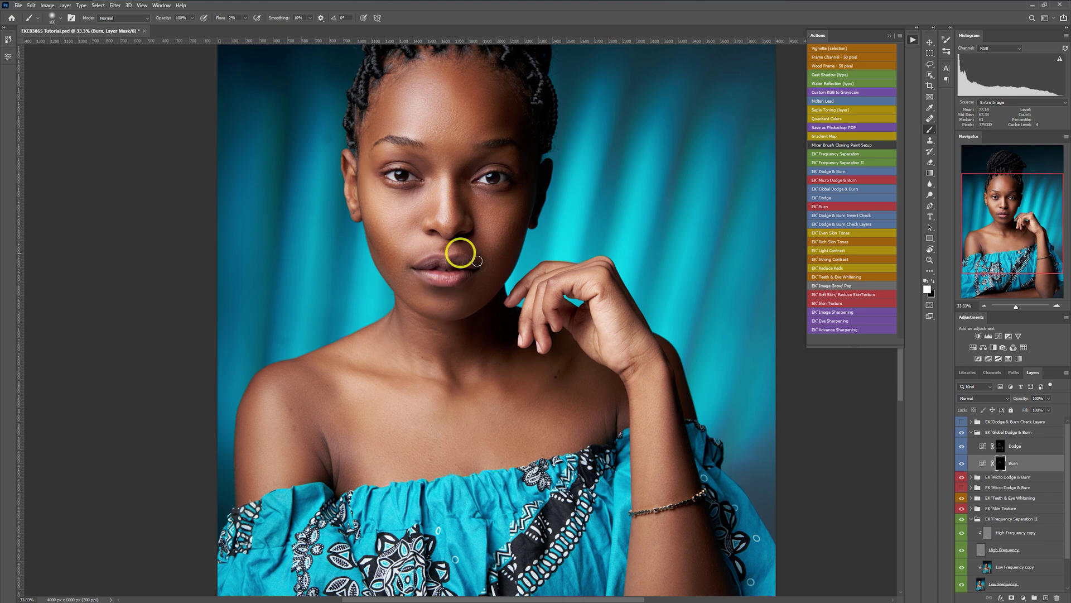
pyautogui.press(']')
pyautogui.press(']')
pyautogui.press(']')
pyautogui.press(']')
pyautogui.press(']')
pyautogui.scroll(-2, 698, 391)
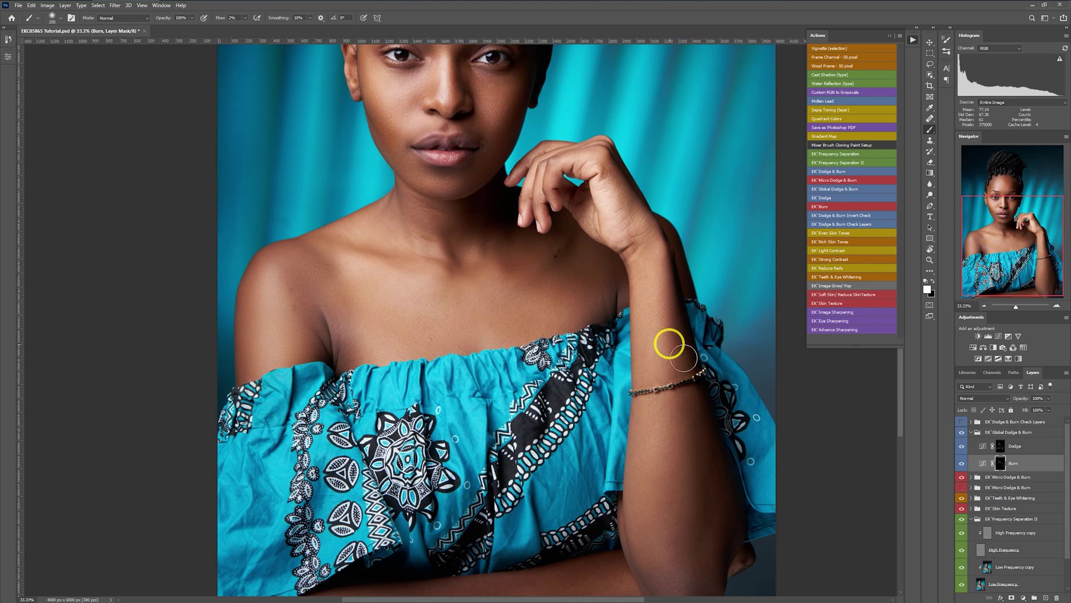
pyautogui.scroll(3, 679, 392)
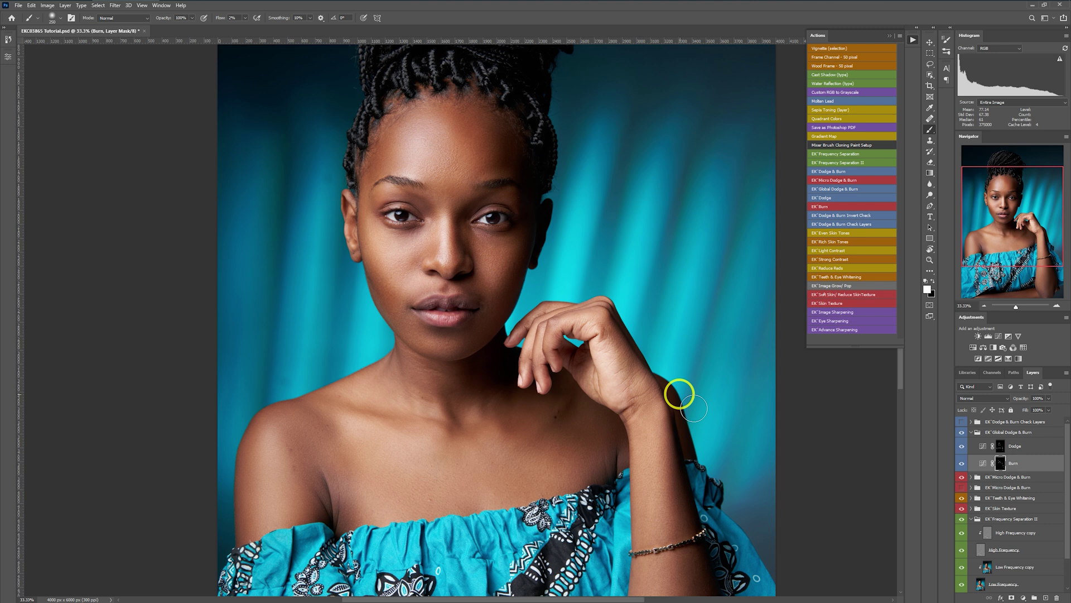
pyautogui.click(965, 434)
pyautogui.click(964, 434)
pyautogui.click(964, 434)
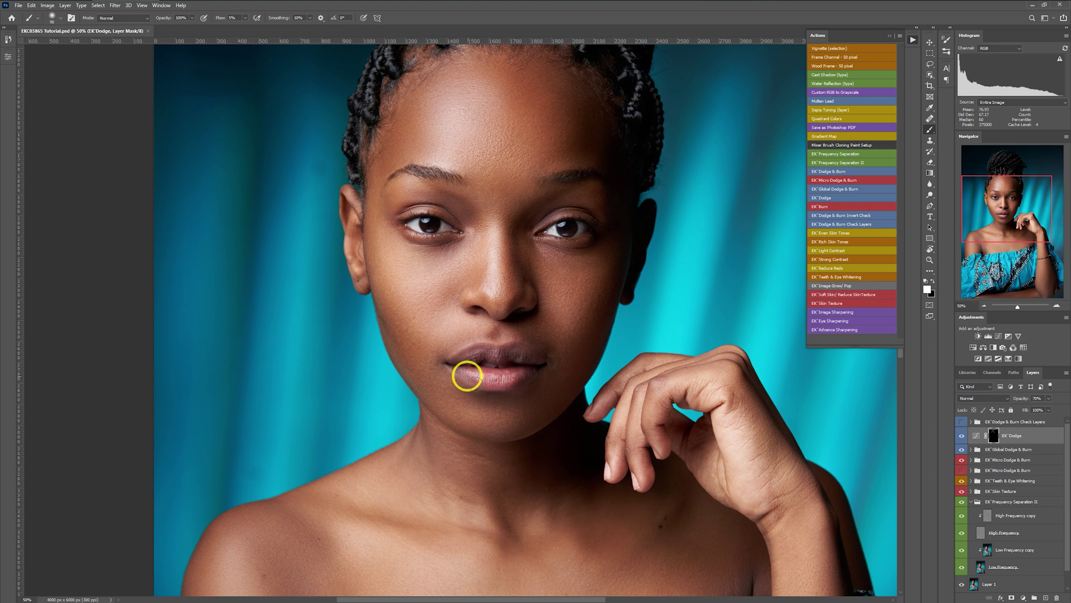
# - Add a new layer above the EK Dodge layer, sample a colour from the lips and set the brush flow to 100%
pyautogui.moveTo(469, 377)
pyautogui.mouseDown()
pyautogui.moveTo(545, 366)
pyautogui.moveTo(473, 364)
pyautogui.moveTo(524, 359)
pyautogui.mouseUp()
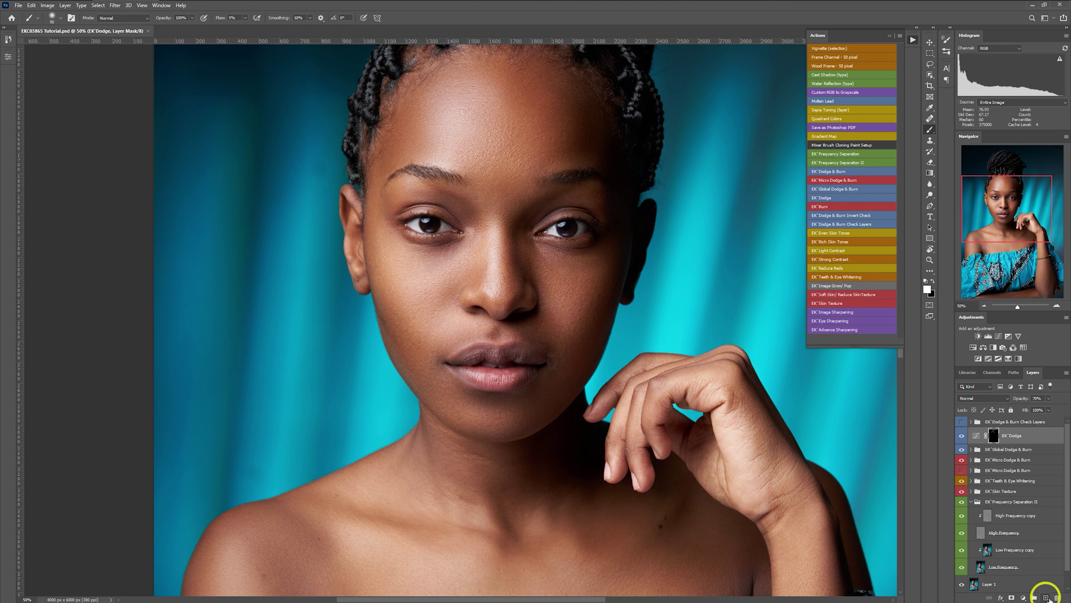
pyautogui.click(1046, 597)
pyautogui.scroll(1, 481, 371)
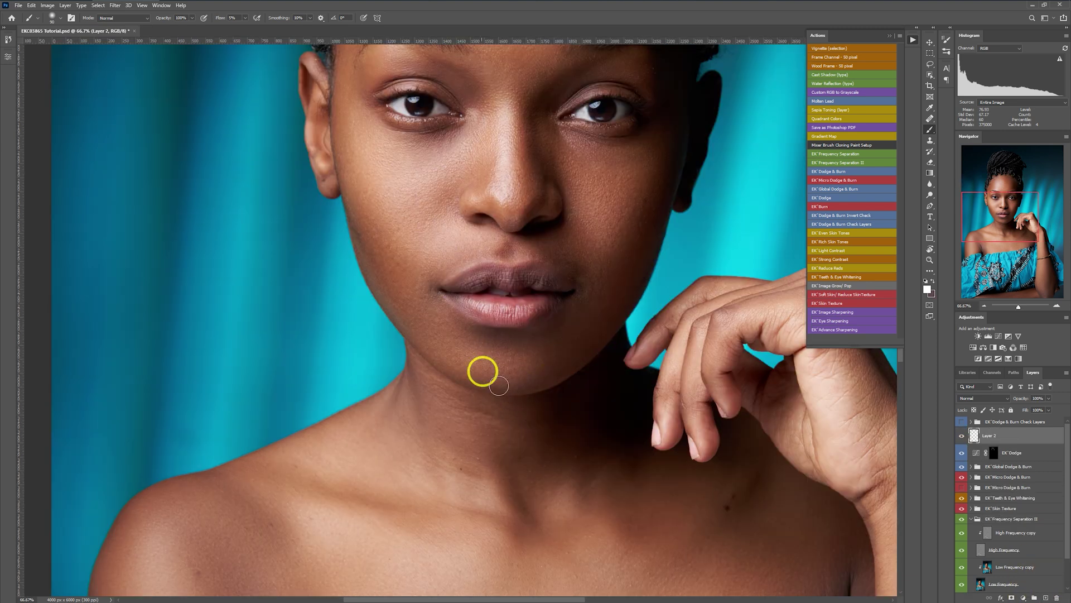
pyautogui.keyDown('alt'); pyautogui.click(469, 275); pyautogui.keyUp('alt')
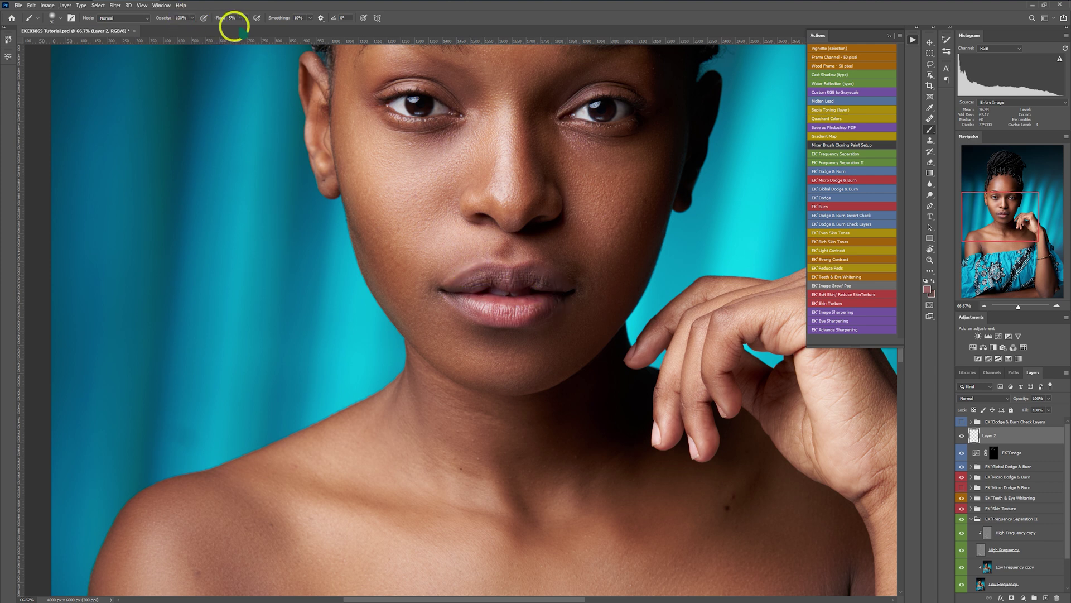
pyautogui.click(245, 18)
pyautogui.moveTo(249, 24); pyautogui.dragTo(420, 38)
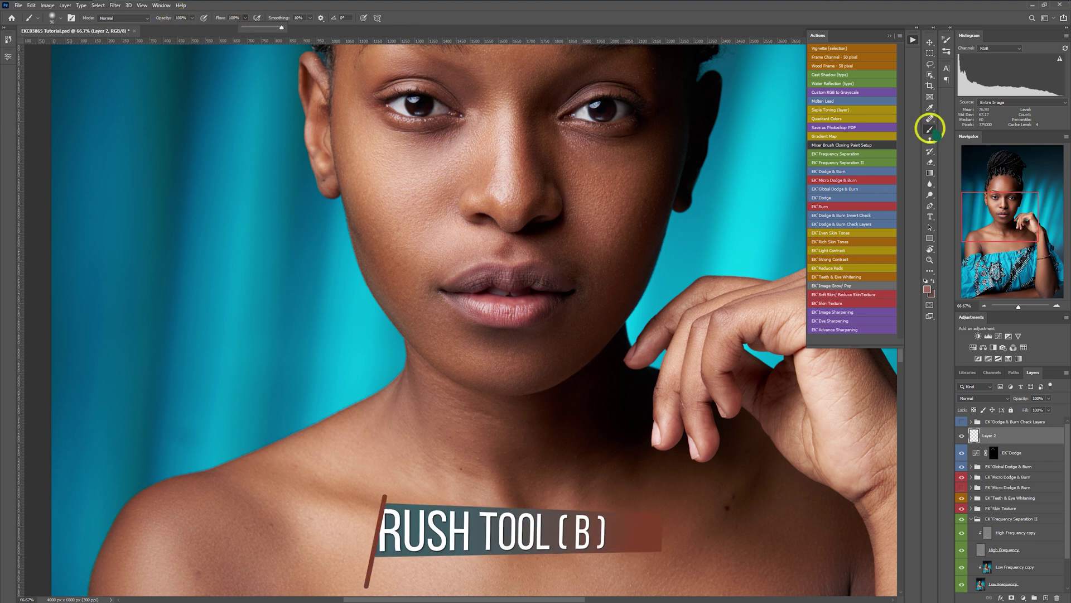
# - Paint over the upper and lower lips on the new layer with the sampled colour and a smaller brush
pyautogui.click(973, 434)
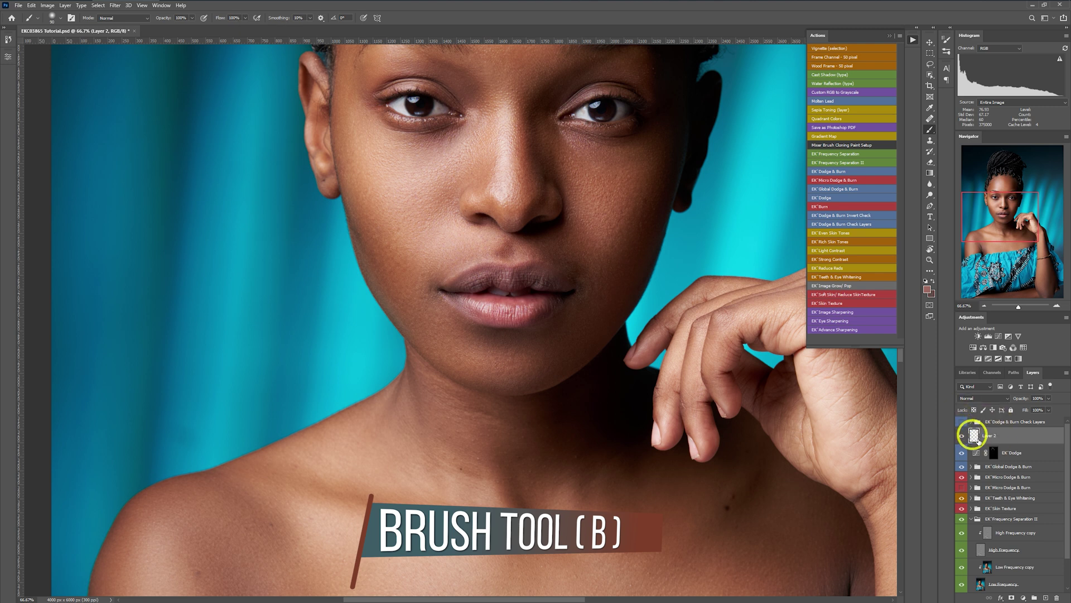
pyautogui.press('[')
pyautogui.press('[')
pyautogui.press('[')
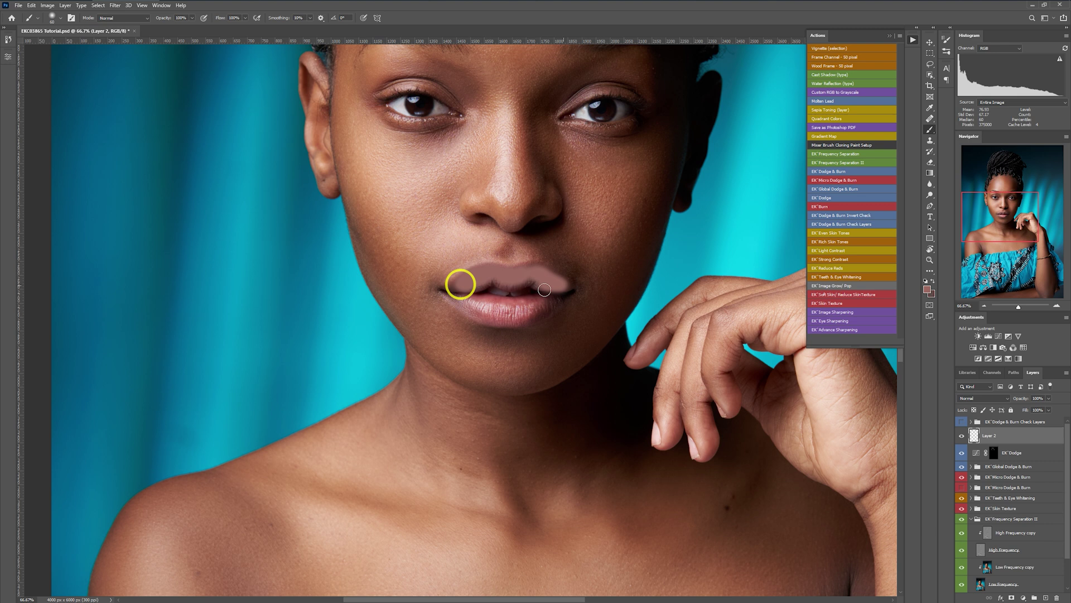
pyautogui.moveTo(460, 285)
pyautogui.mouseDown()
pyautogui.moveTo(491, 283)
pyautogui.moveTo(459, 302)
pyautogui.moveTo(529, 311)
pyautogui.mouseUp()
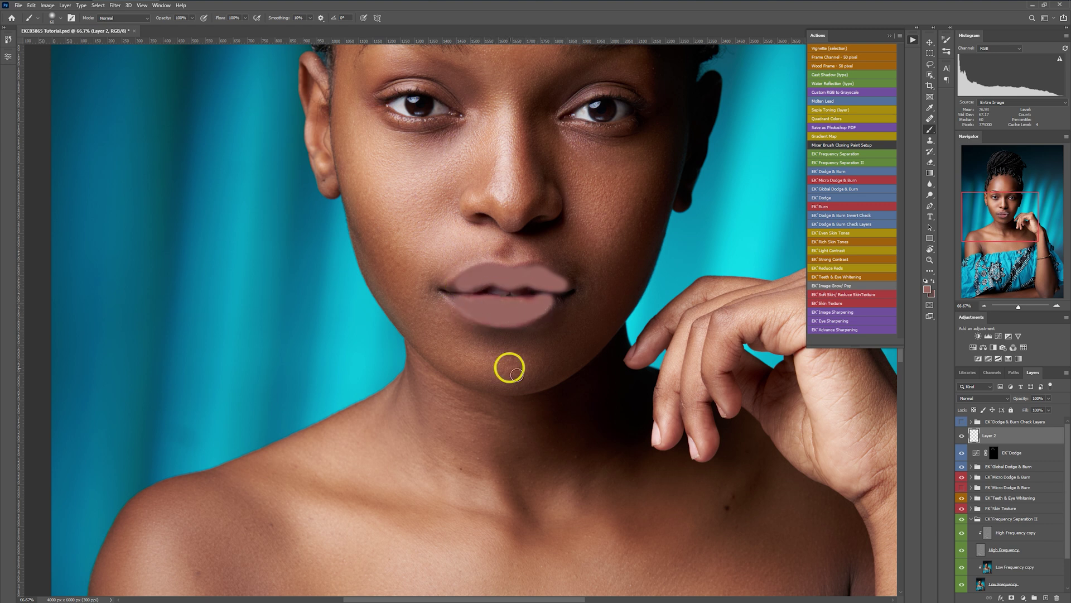
# - Set the painted lip layer's blend mode to Soft Light and compare it on and off
pyautogui.click(975, 399)
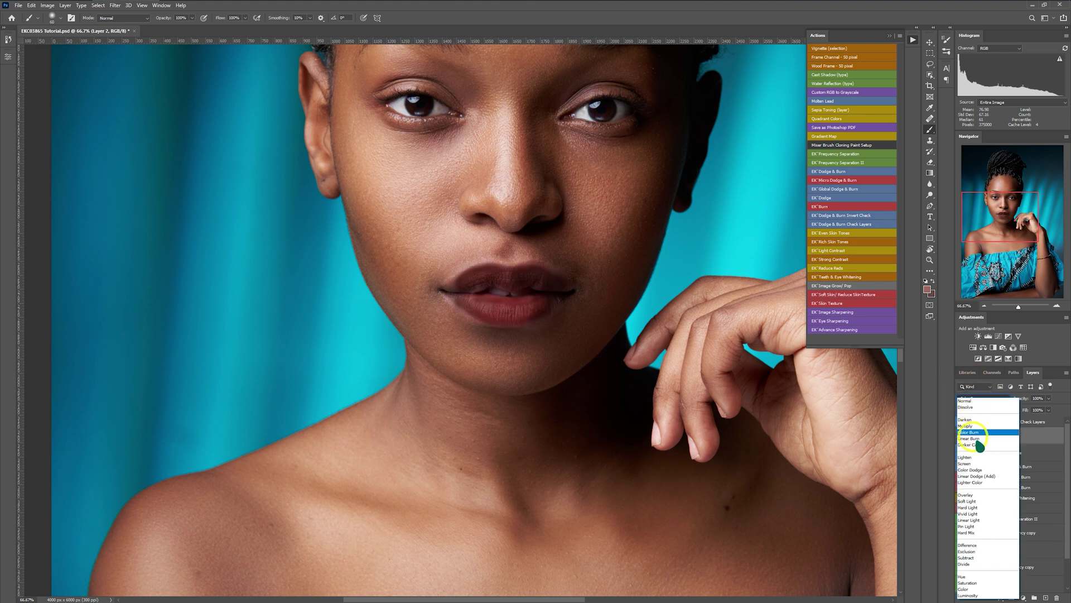
pyautogui.click(972, 501)
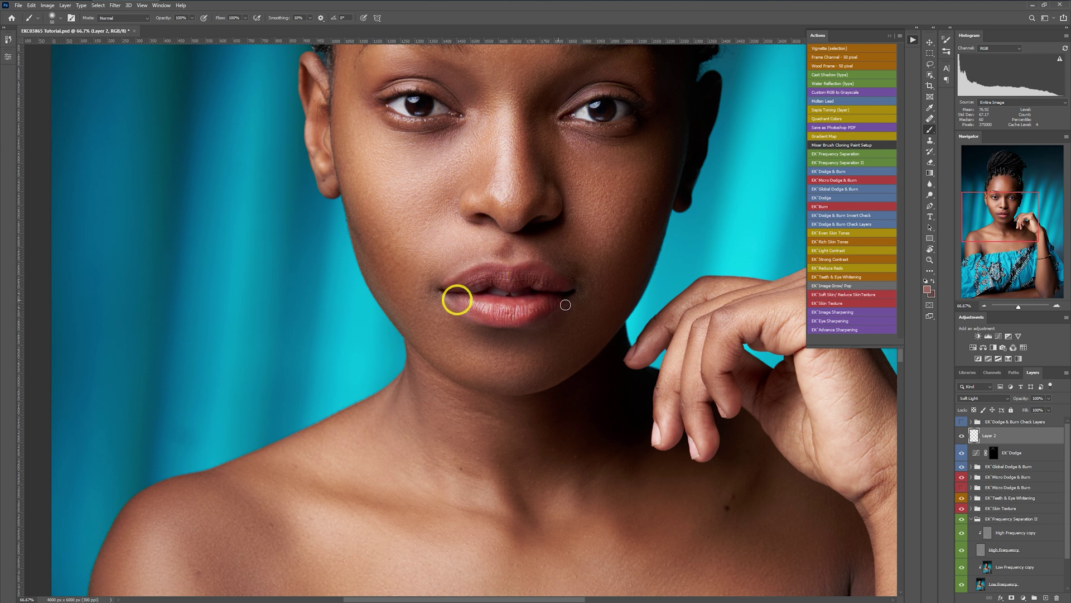
pyautogui.click(964, 436)
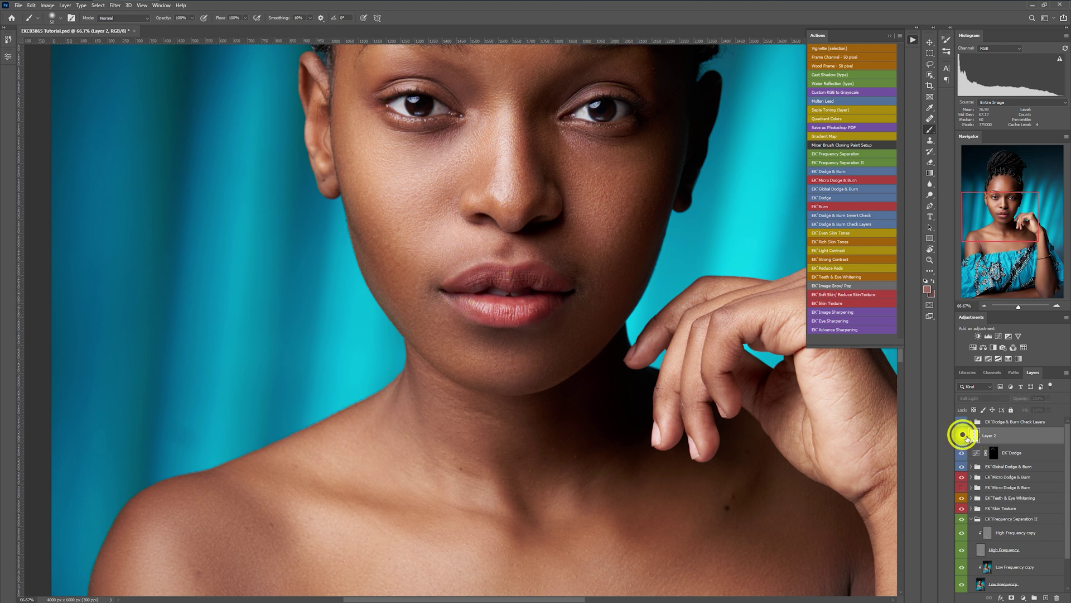
pyautogui.click(964, 436)
pyautogui.hotkey('ctrl', '-')
pyautogui.hscroll(-2, 558, 590)
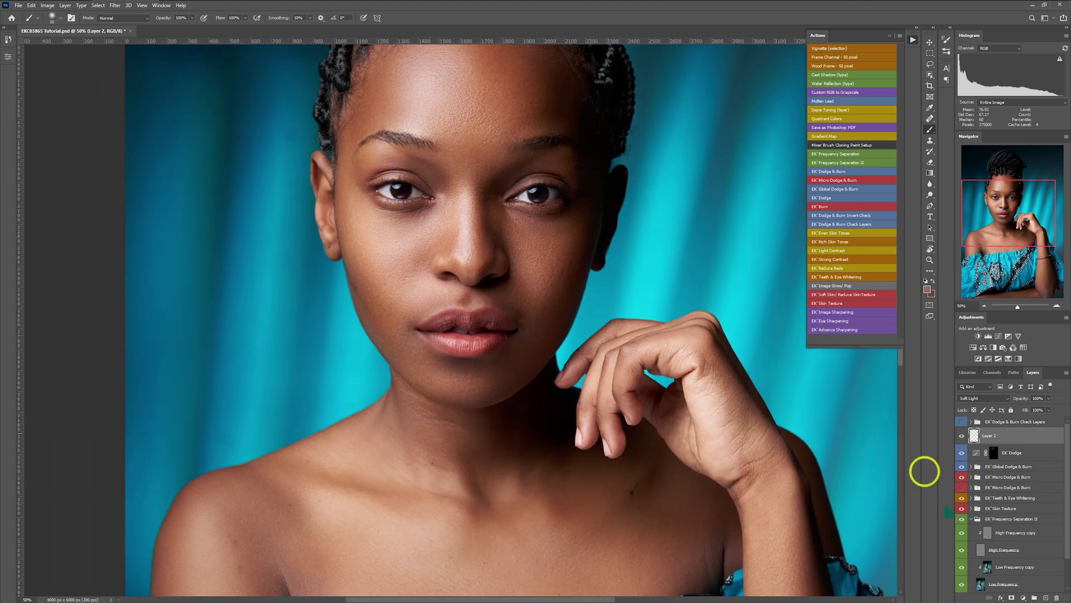
# - Add a Hue/Saturation adjustment layer above the painted lip layer and rename the lip layer Lips
pyautogui.click(1023, 596)
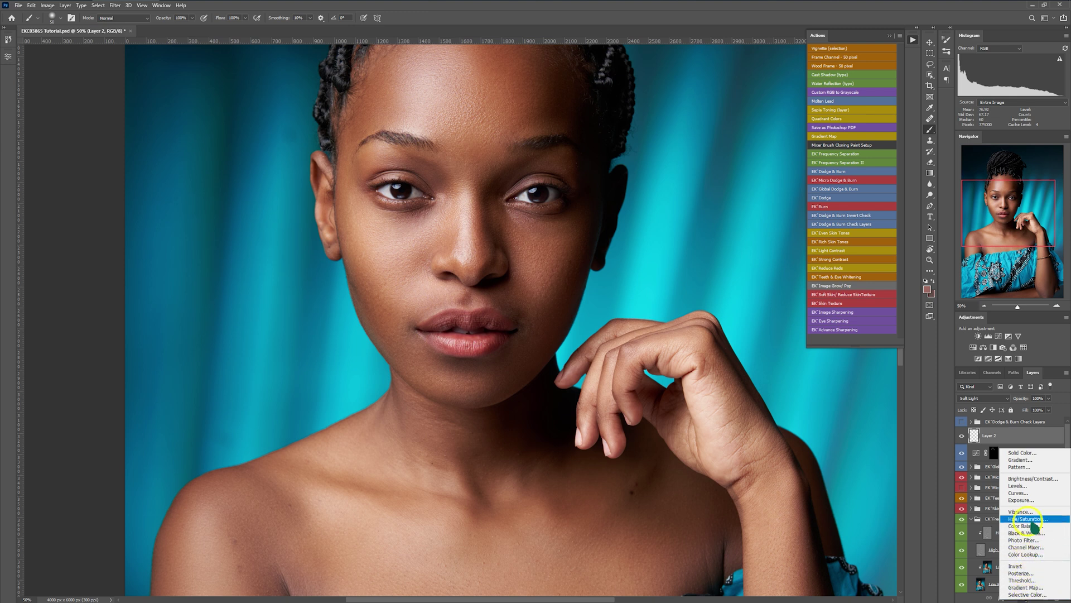
pyautogui.click(1029, 519)
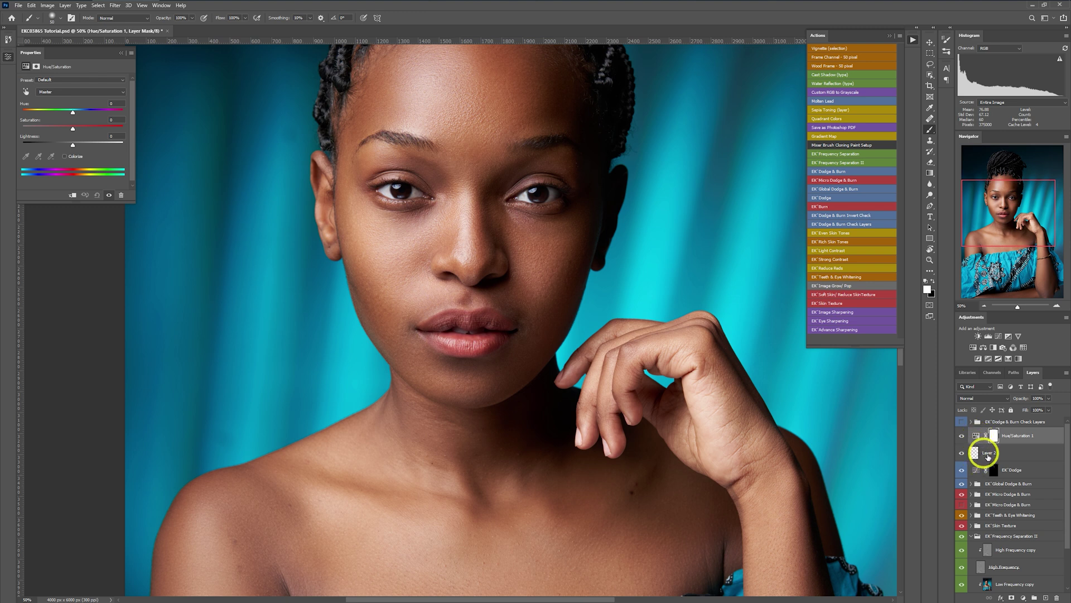
pyautogui.doubleClick(988, 453)
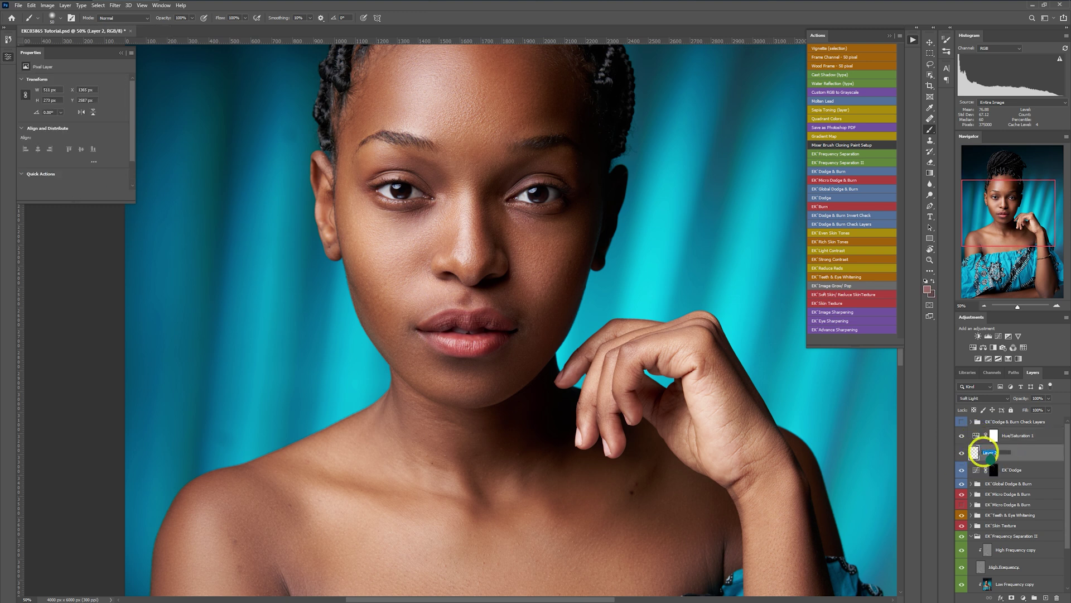
pyautogui.write('Lips')
pyautogui.press('Return')
# - Clip the Hue/Saturation adjustment layer to the Lips layer
pyautogui.click(1024, 437)
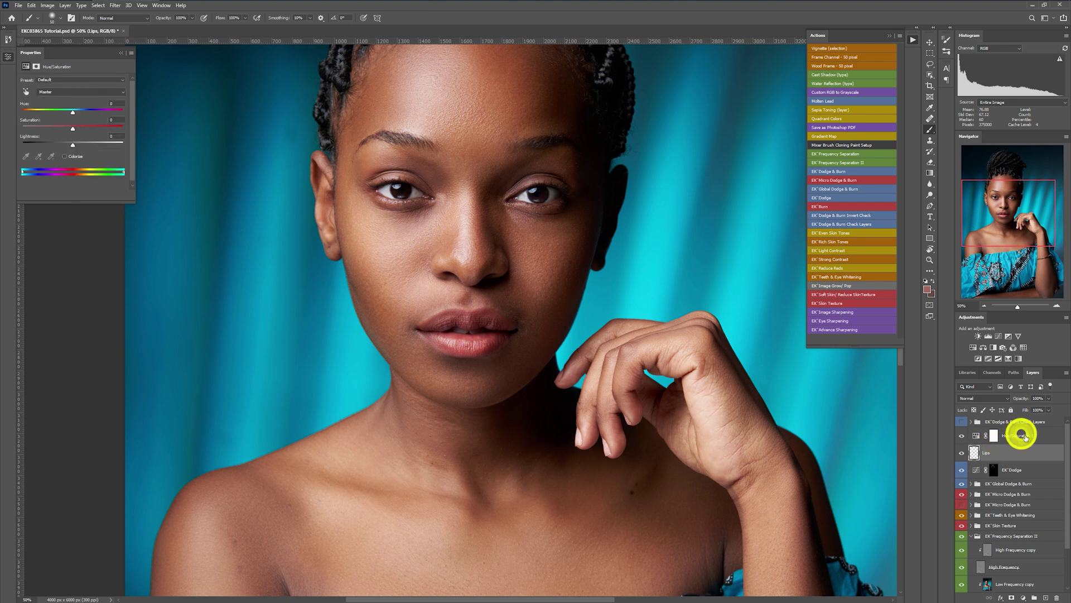
pyautogui.rightClick(1025, 437)
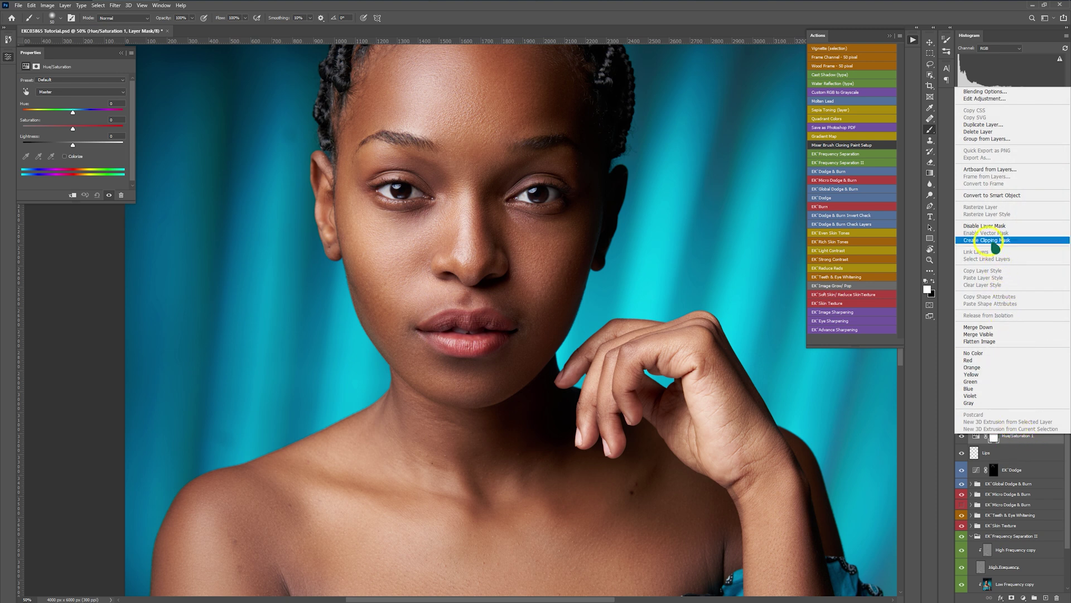
pyautogui.click(993, 240)
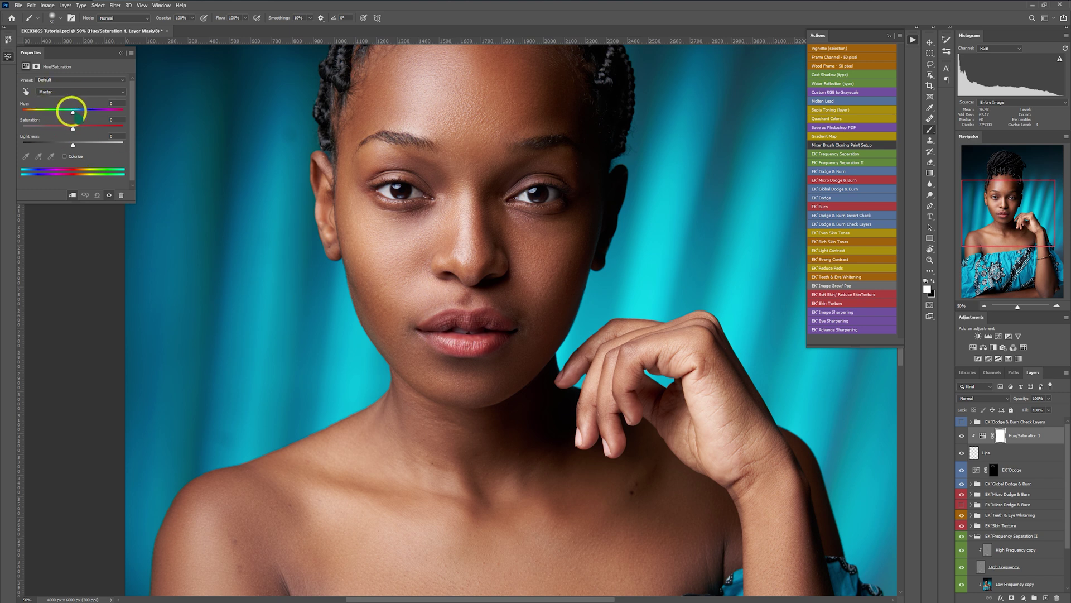
# - Lower the hue, saturation and lightness in the clipped Hue/Saturation adjustment and compare the Lips layer on and off
pyautogui.moveTo(76, 109)
pyautogui.mouseDown()
pyautogui.moveTo(130, 115)
pyautogui.moveTo(58, 114)
pyautogui.mouseUp()
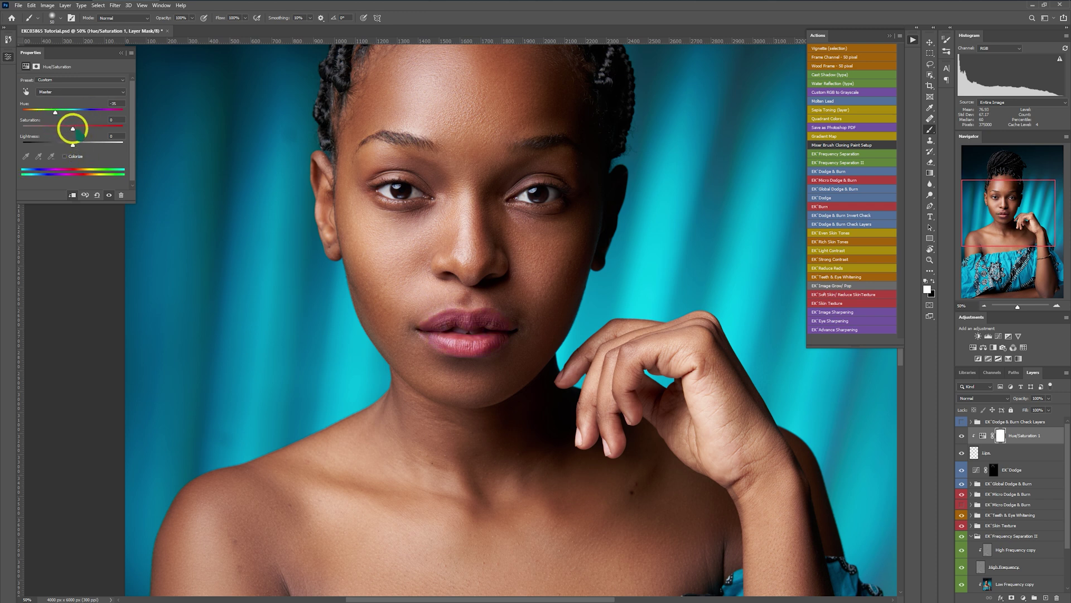
pyautogui.moveTo(87, 129); pyautogui.dragTo(55, 126)
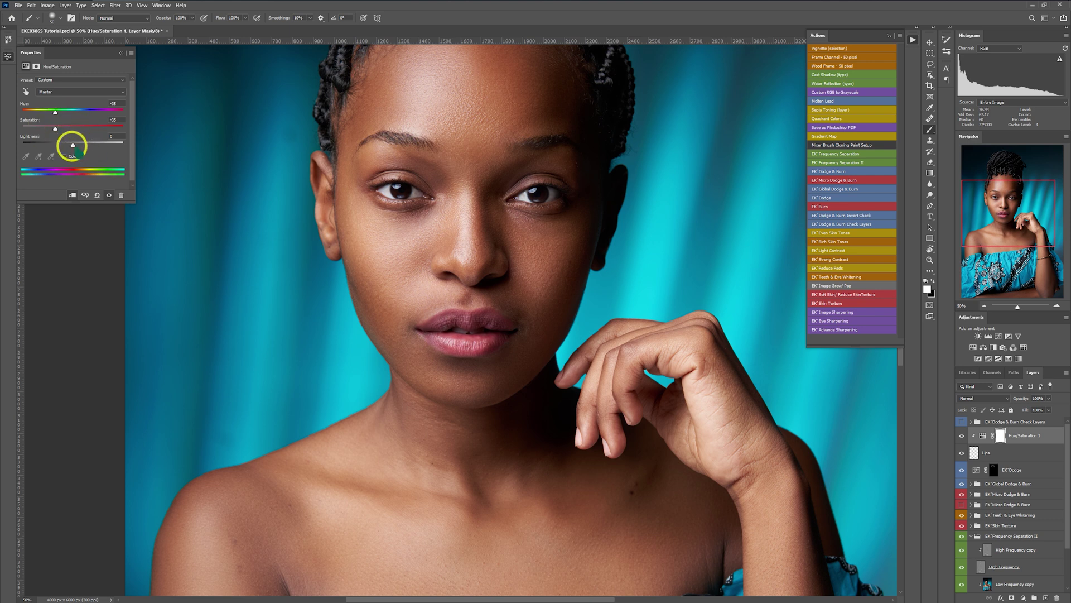
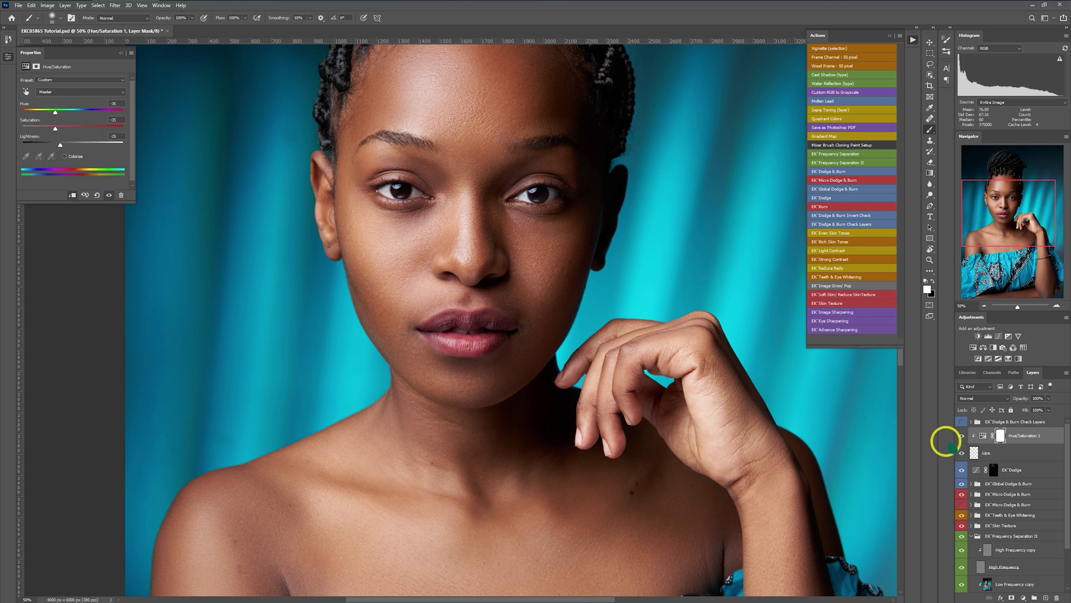
pyautogui.click(962, 453)
pyautogui.click(962, 453)
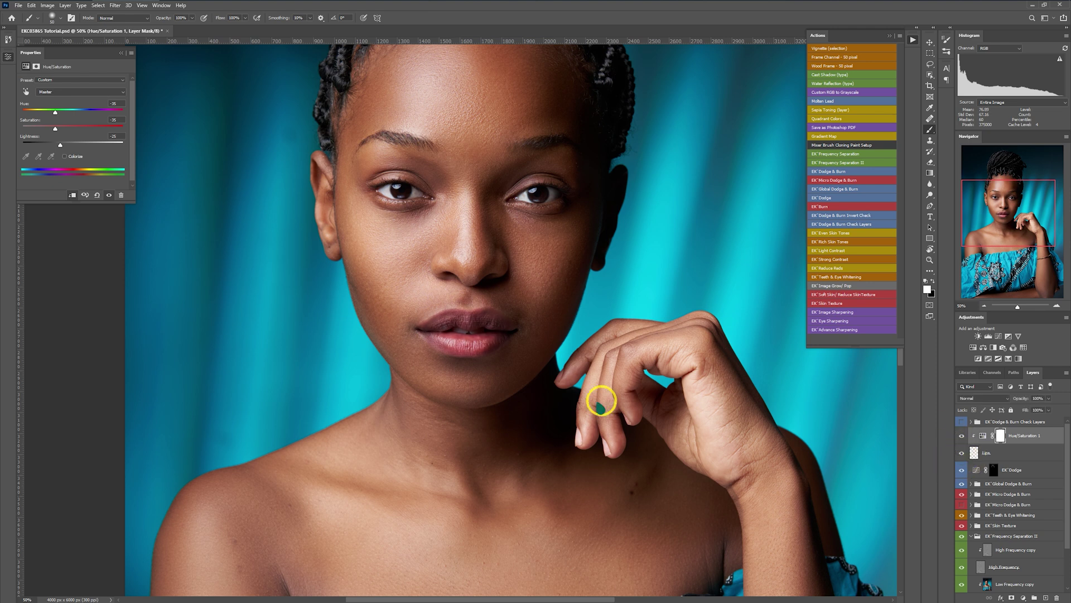
pyautogui.hotkey('ctrl', '-')
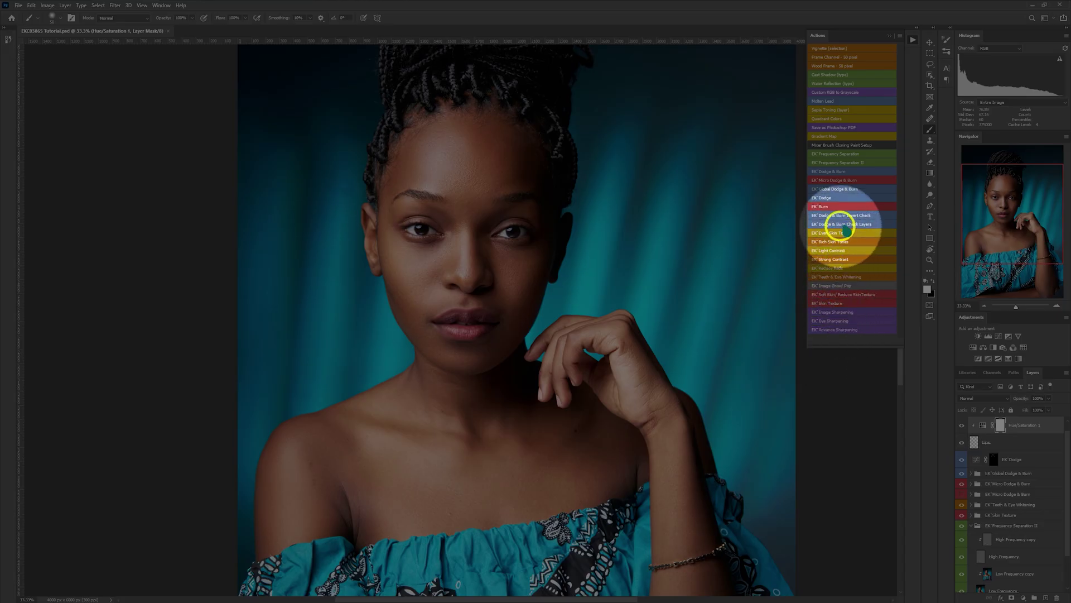
# - Run the EK Dodge action, set the brush flow to 2% and brighten the lip highlights on its mask
pyautogui.click(828, 197)
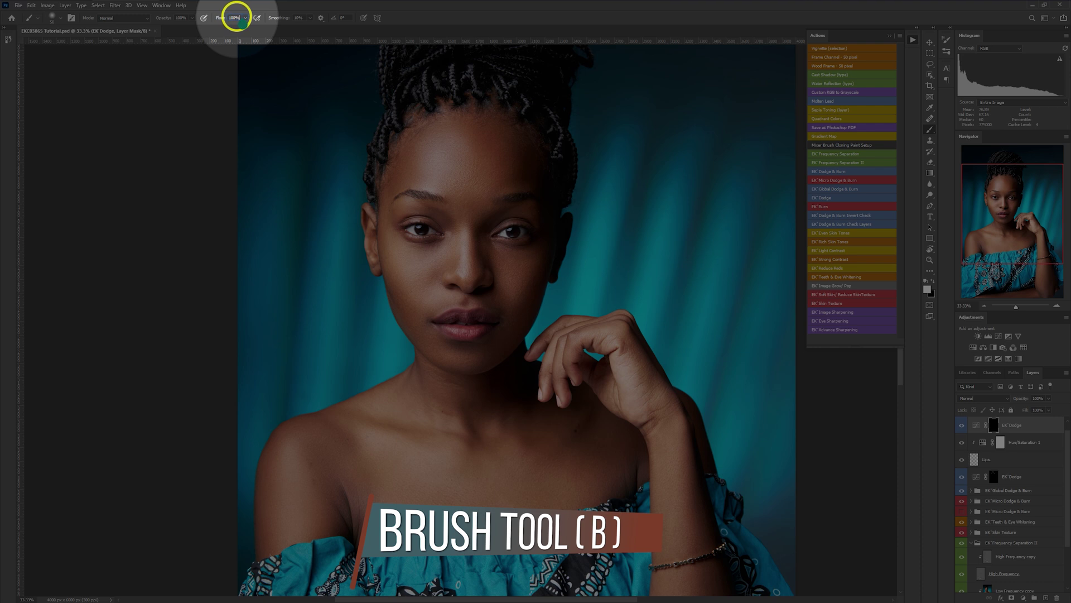
pyautogui.write('2')
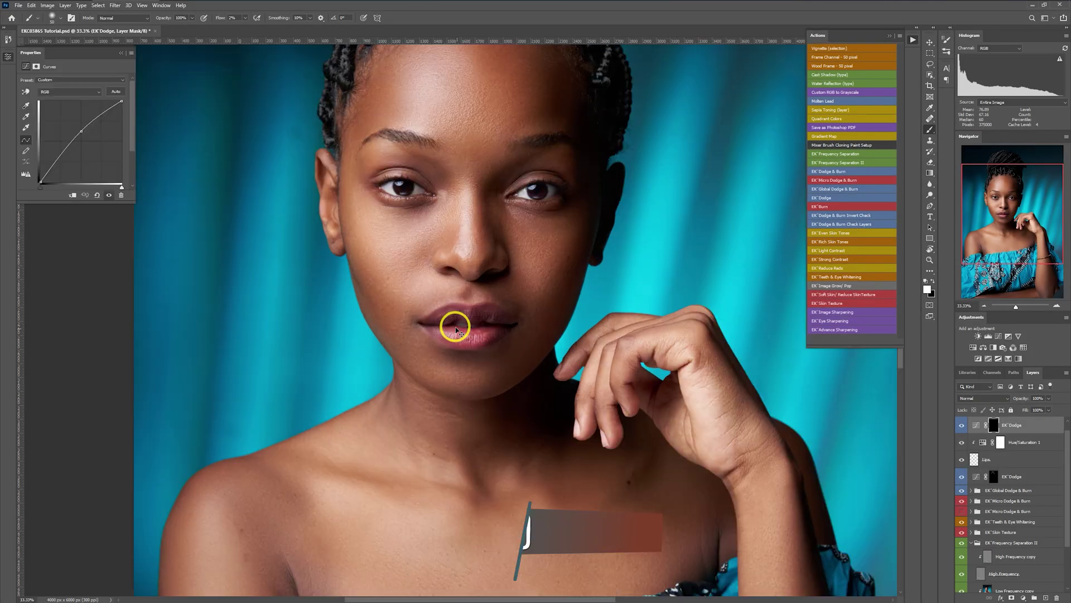
pyautogui.scroll(3, 455, 328)
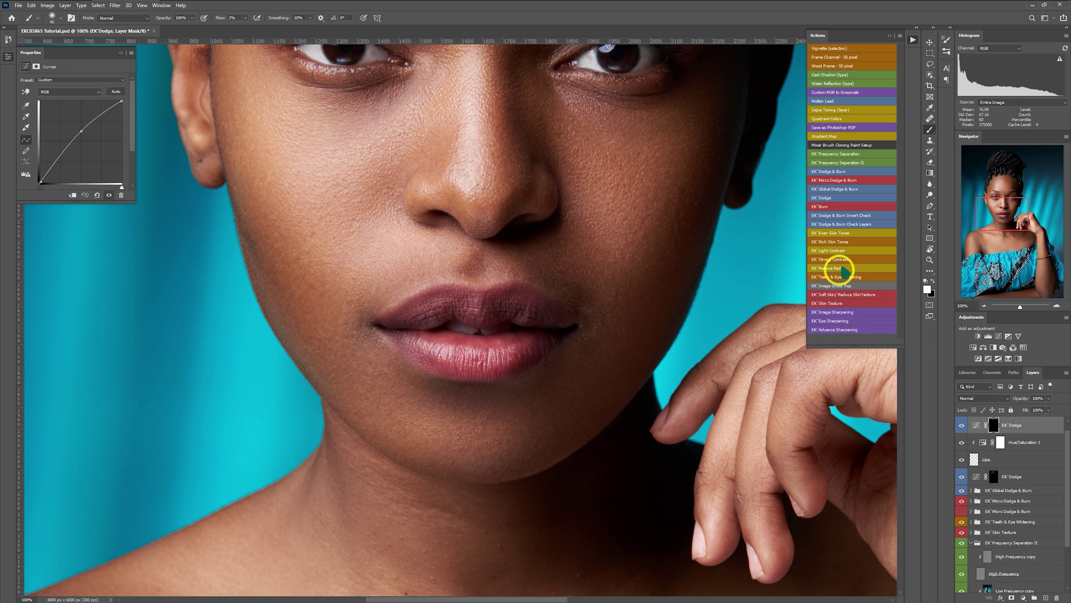
# - Run the EK Burn action, darken the lip shadows on its mask, and compare the EK Burn and EK Dodge layers on and off
pyautogui.click(828, 206)
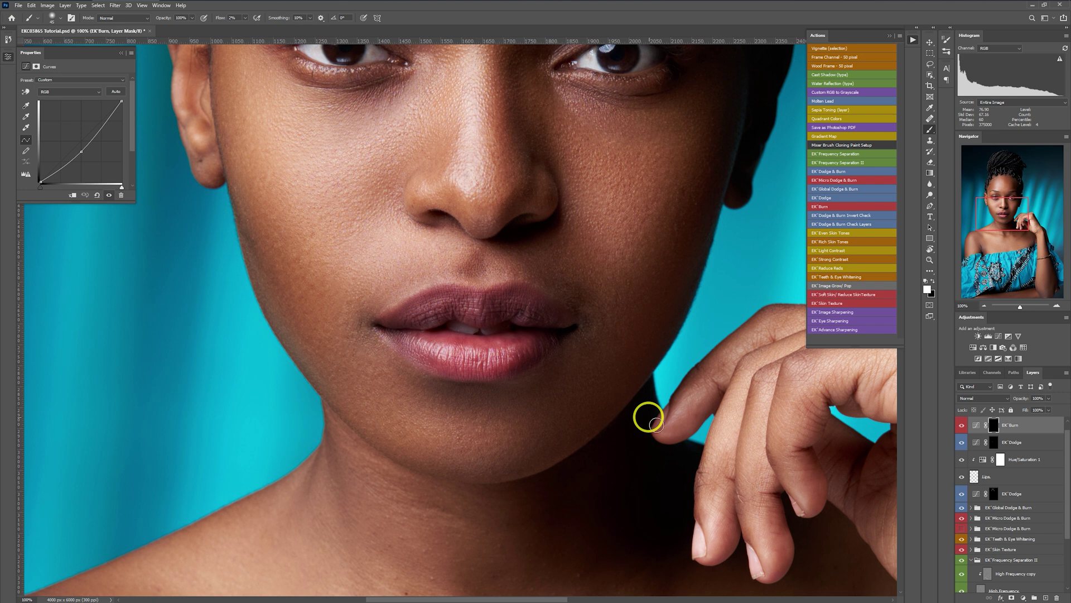
pyautogui.moveTo(533, 370); pyautogui.dragTo(520, 361)
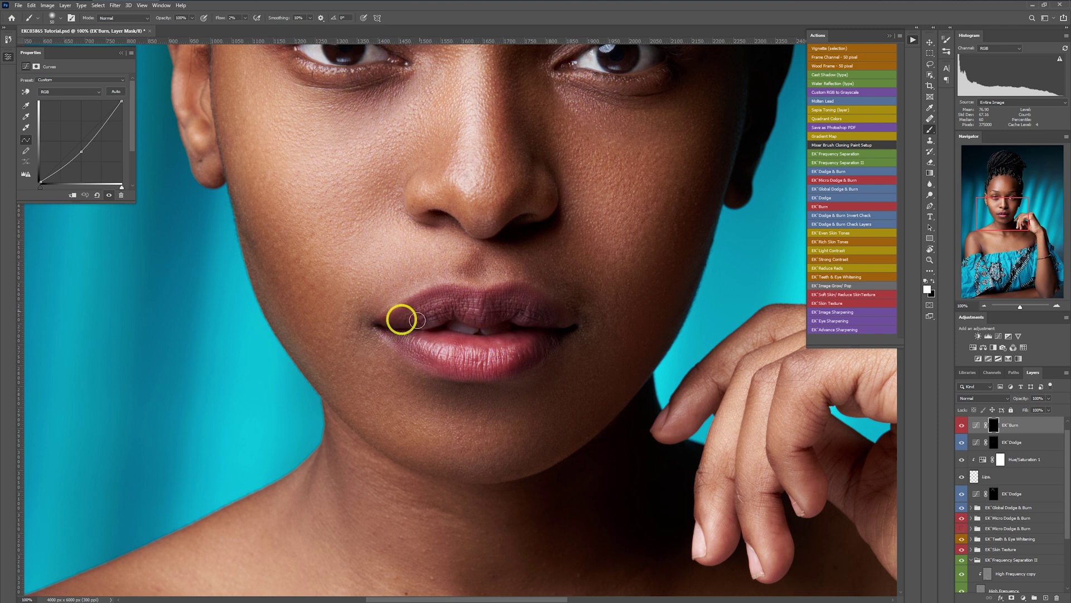
pyautogui.click(963, 427)
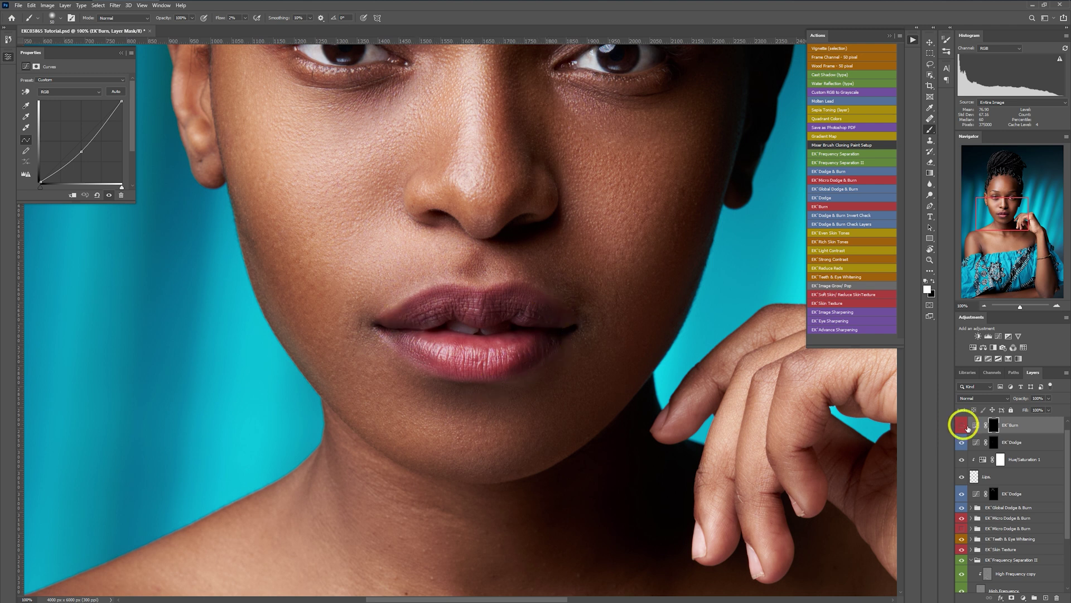
pyautogui.click(962, 426)
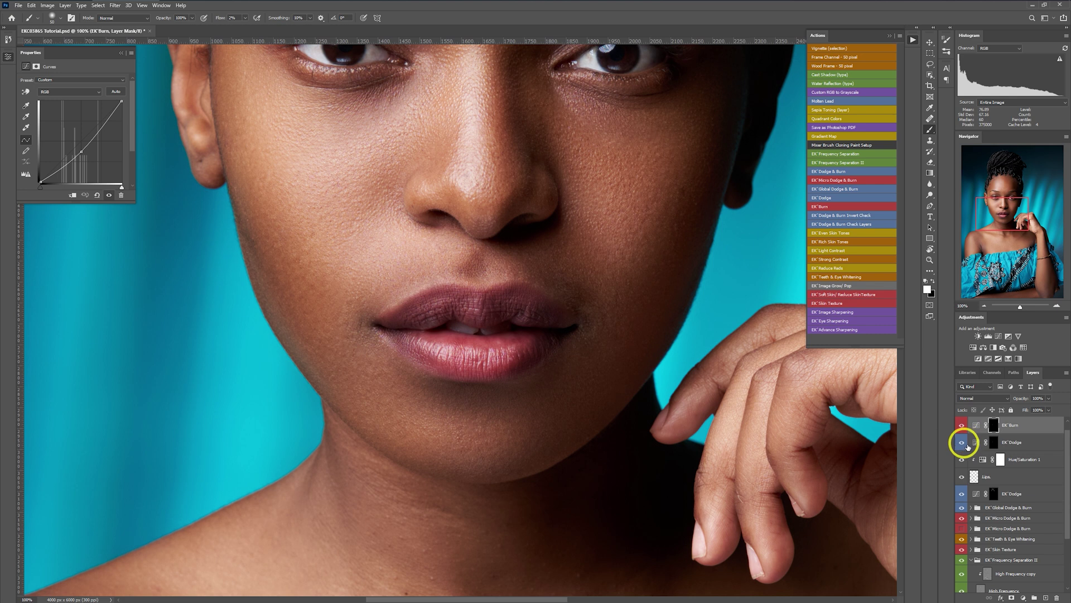
pyautogui.click(962, 442)
pyautogui.click(962, 442)
pyautogui.hotkey('ctrl', '-')
pyautogui.hotkey('ctrl', '-')
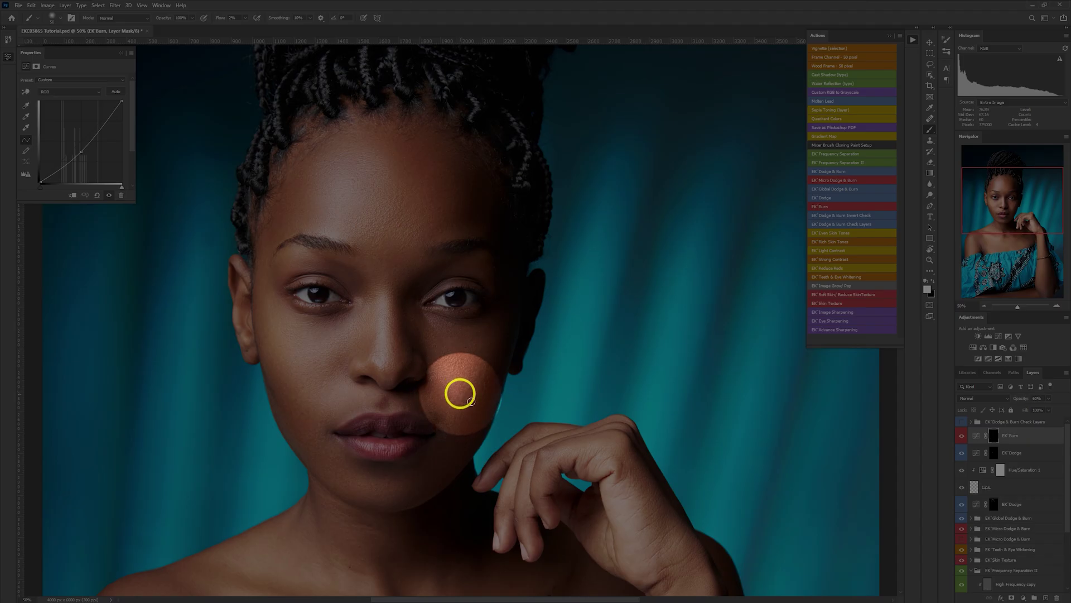
# - Run the EK Reduce Reds action and compare its layer on and off across the whole portrait
pyautogui.click(840, 269)
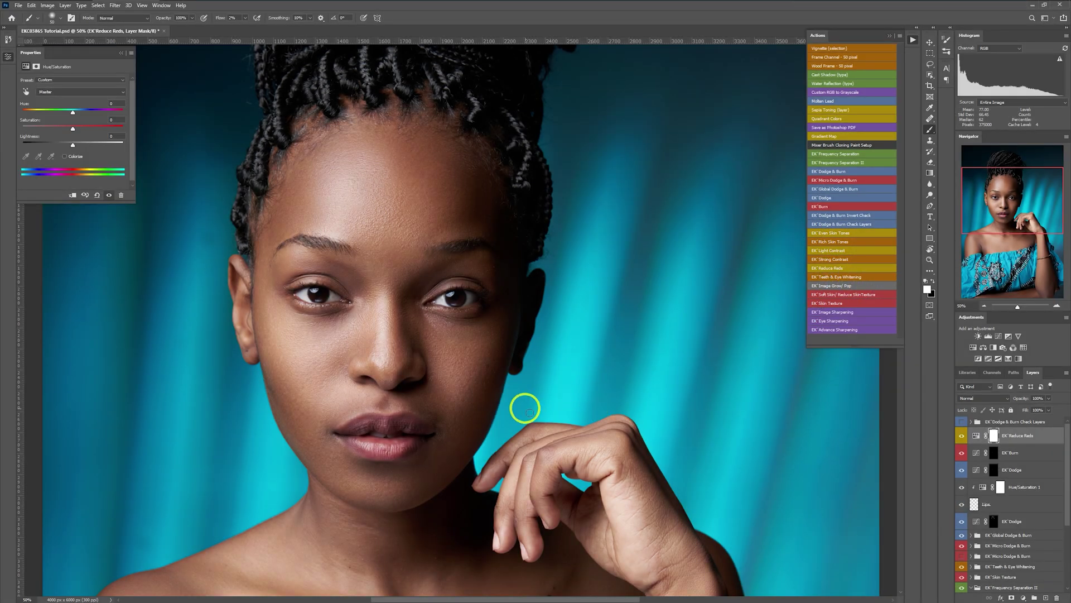
pyautogui.hotkey('ctrl', '0')
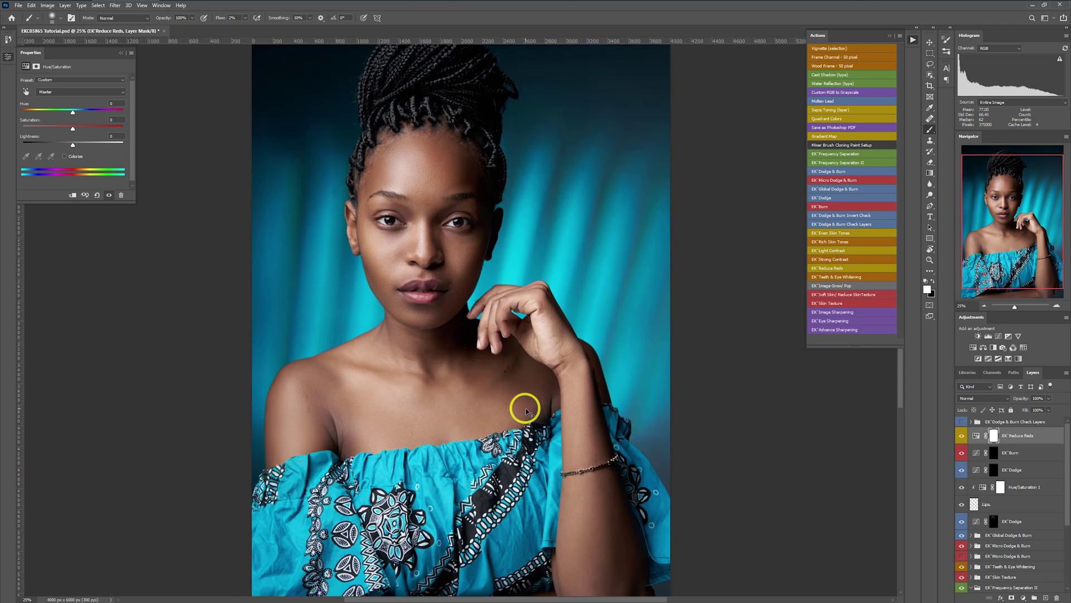
pyautogui.click(962, 435)
pyautogui.click(961, 435)
# - Lower the EK Reduce Reds layer's opacity, compare the layer on and off, and save the document
pyautogui.click(1049, 398)
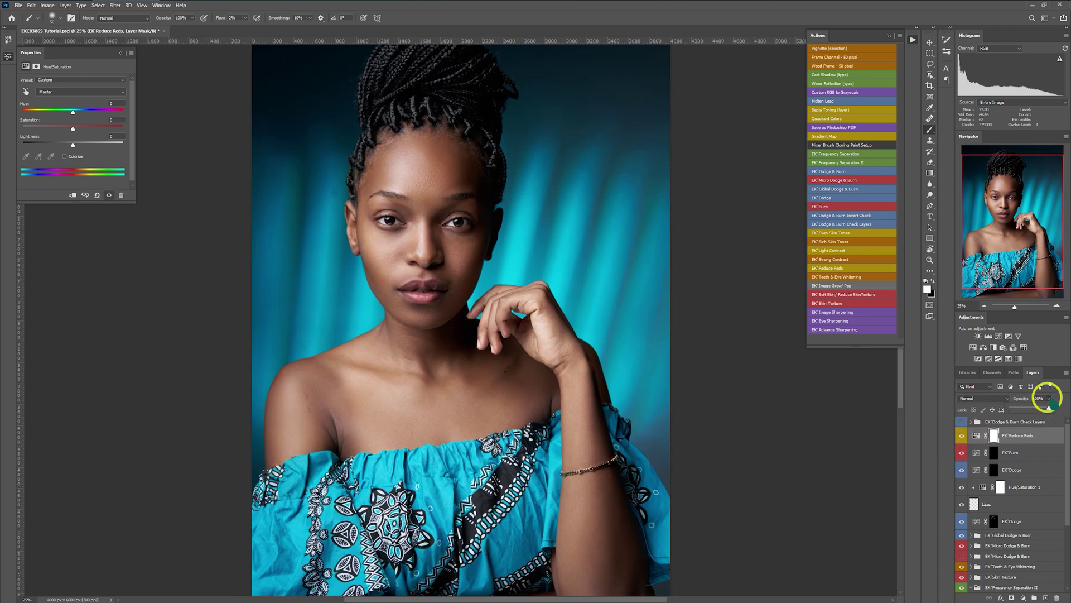
pyautogui.moveTo(1047, 407); pyautogui.dragTo(1017, 407)
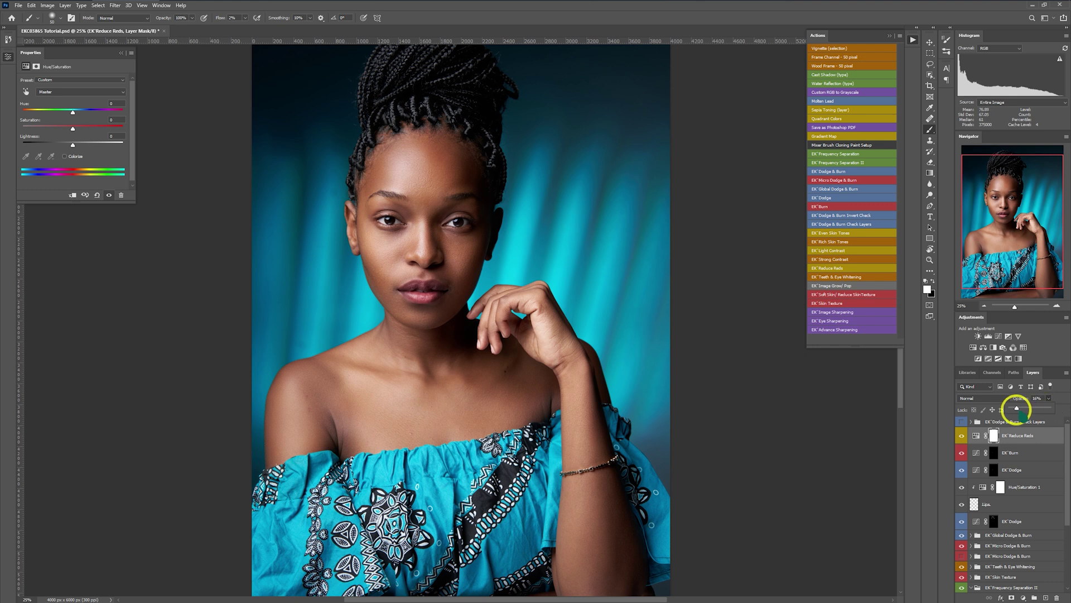
pyautogui.click(962, 435)
pyautogui.click(962, 435)
pyautogui.hotkey('ctrl', 's')
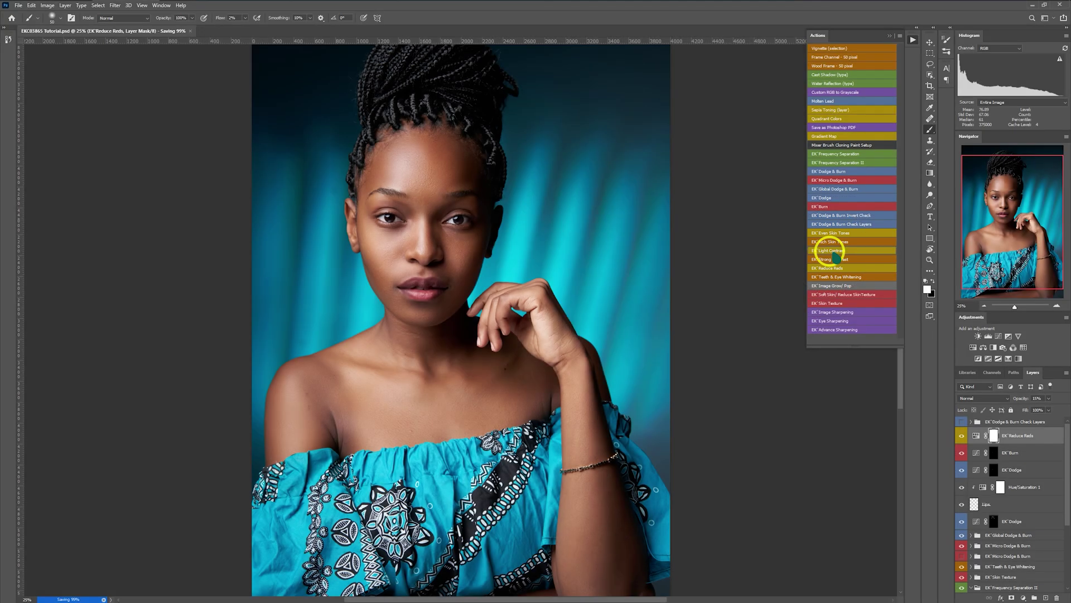
# - Run the EK Light Contrast action, lower its layer's opacity to 40% and compare the layer on and off
pyautogui.click(830, 251)
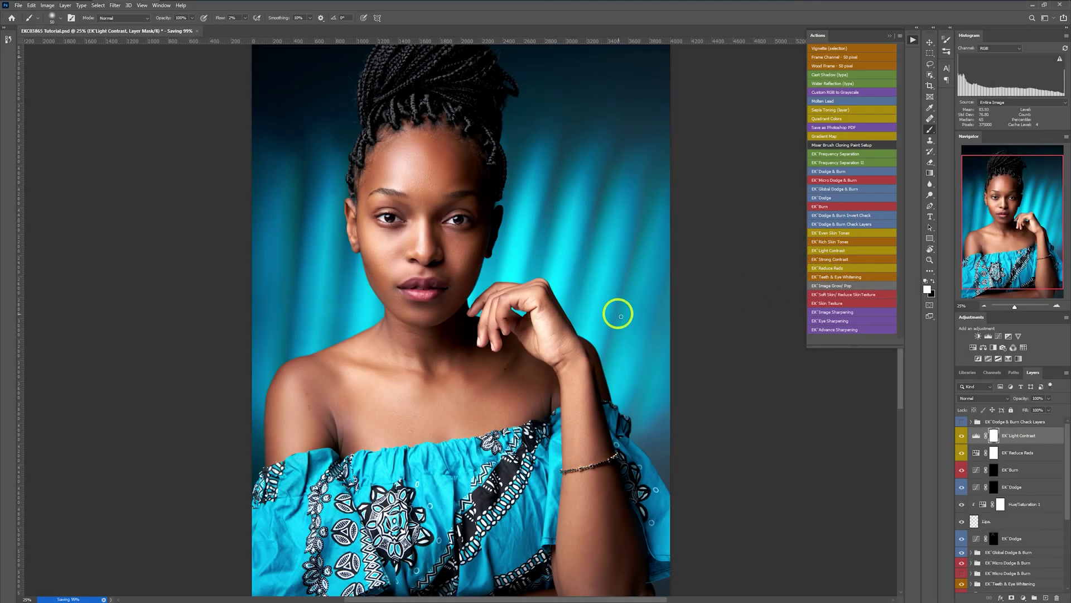
pyautogui.hotkey('ctrl', '-')
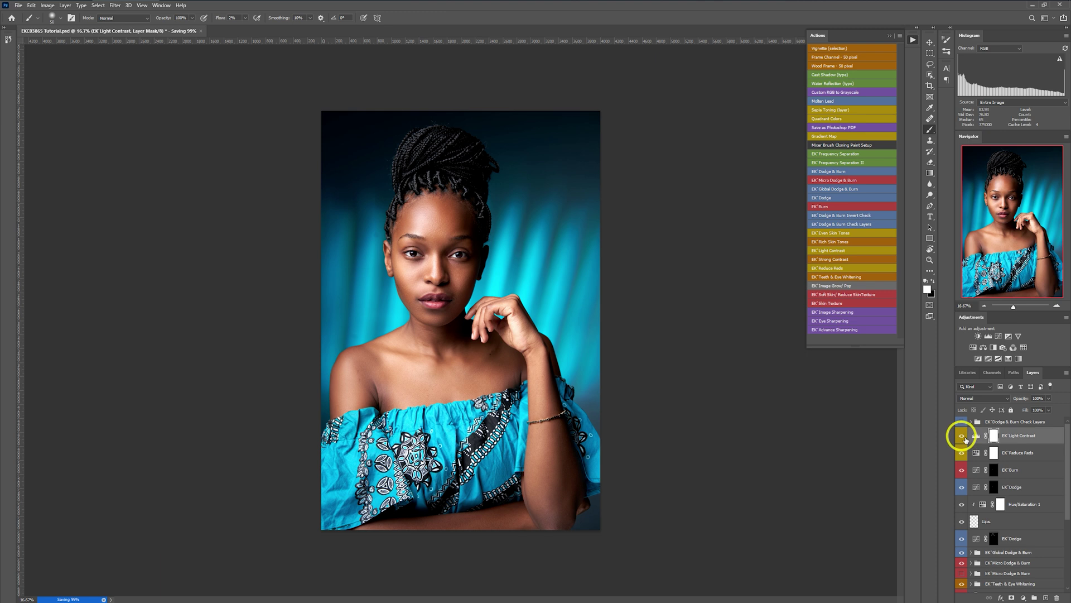
pyautogui.click(964, 439)
pyautogui.click(964, 438)
pyautogui.click(1049, 398)
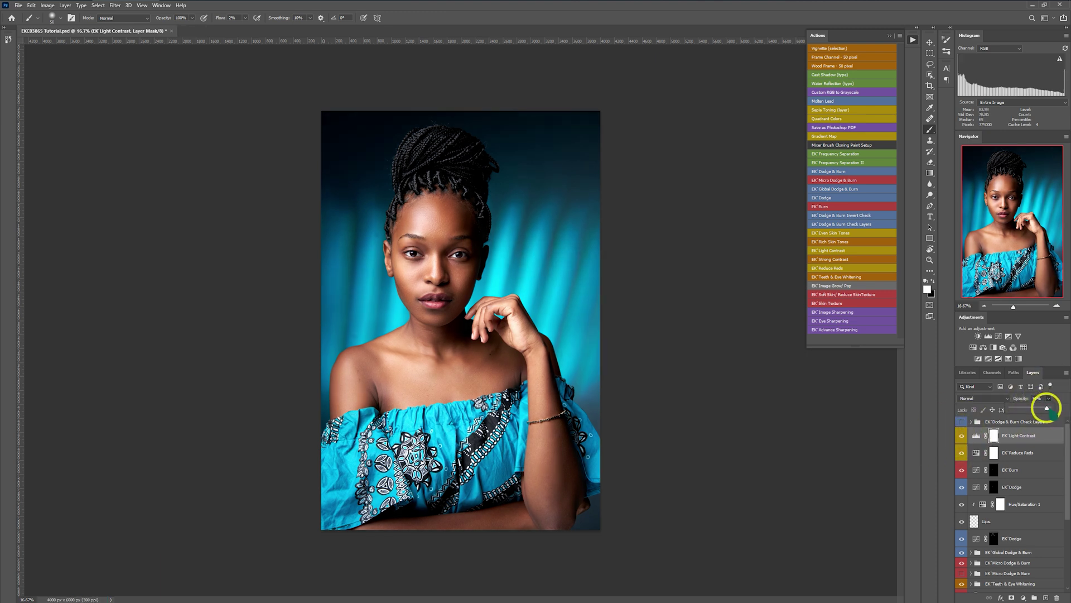
pyautogui.moveTo(1049, 409); pyautogui.dragTo(1025, 409)
pyautogui.click(965, 436)
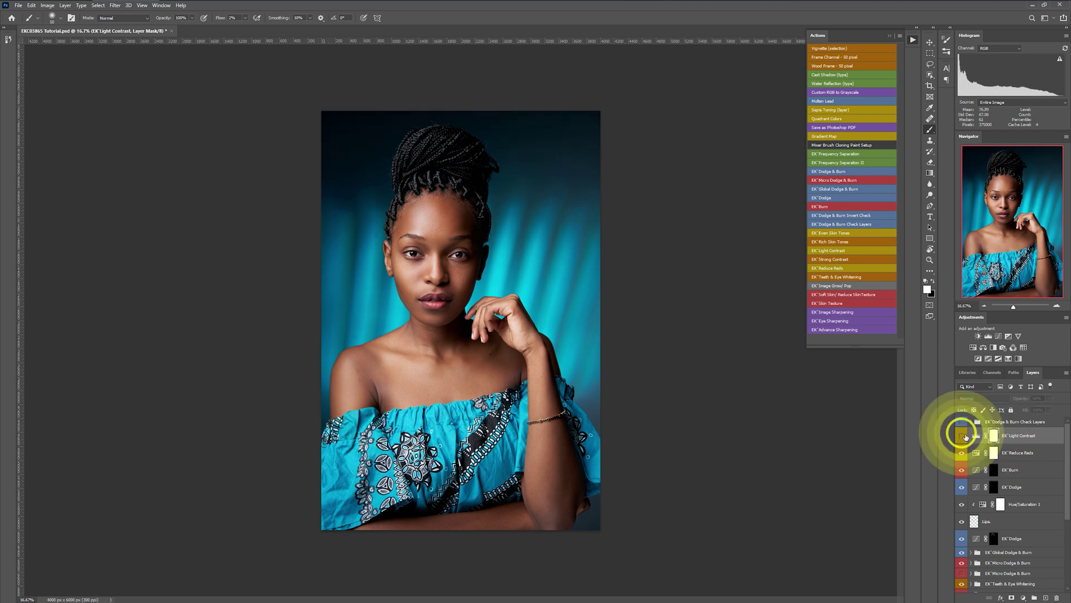
pyautogui.click(964, 436)
# - Compare the full retouch with the original by showing Layer 1 alone and restoring all layers
pyautogui.hotkey('ctrl', '+')
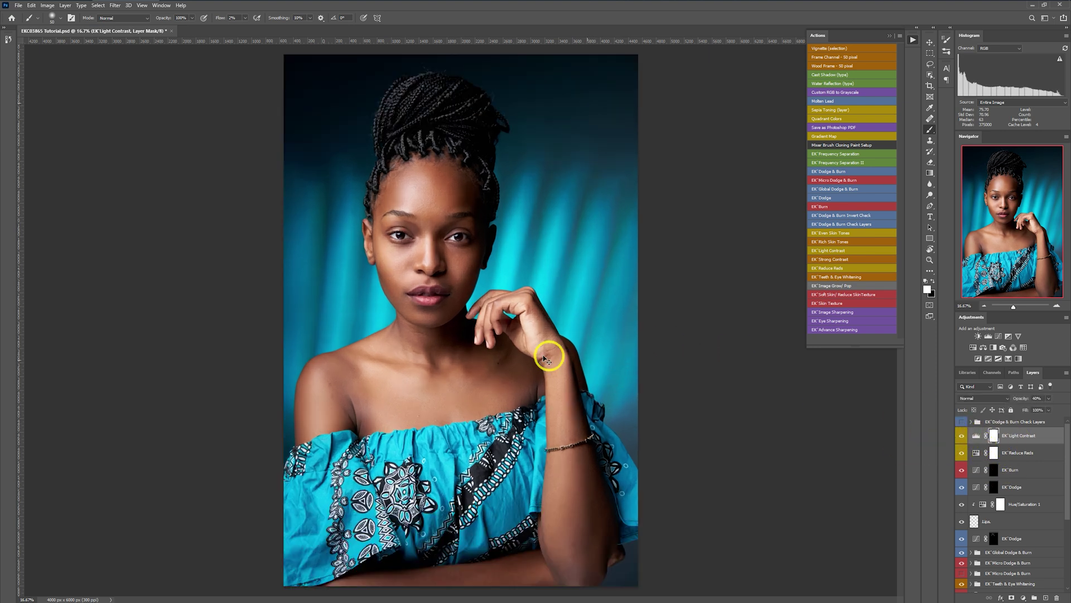
pyautogui.scroll(-3, 1015, 520)
pyautogui.scroll(-1, 1010, 518)
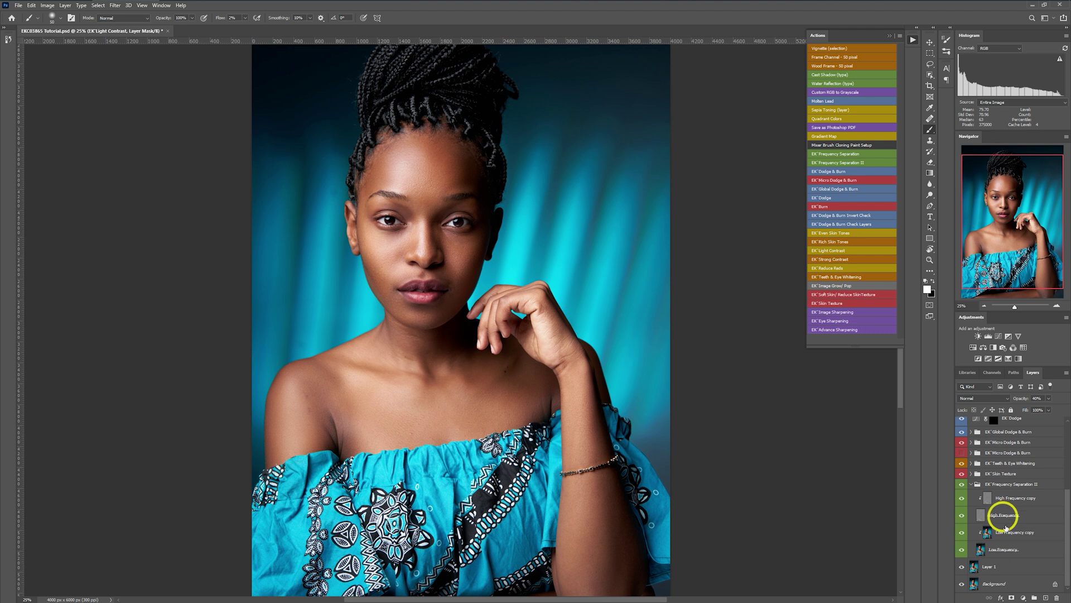
pyautogui.keyDown('alt'); pyautogui.click(962, 567); pyautogui.keyUp('alt')
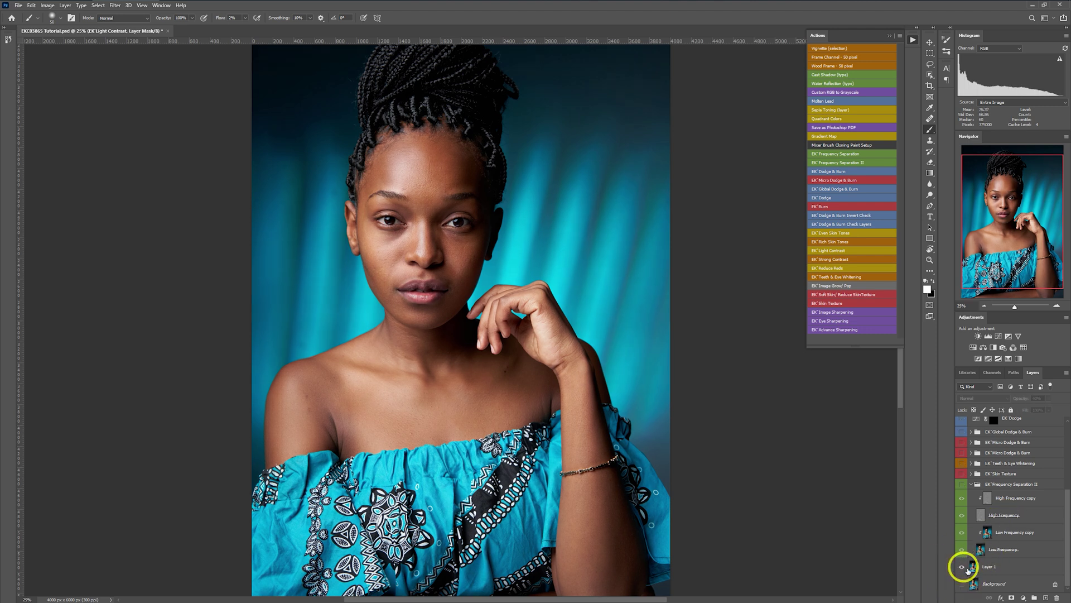
pyautogui.keyDown('alt'); pyautogui.click(962, 567); pyautogui.keyUp('alt')
pyautogui.scroll(5, 996, 524)
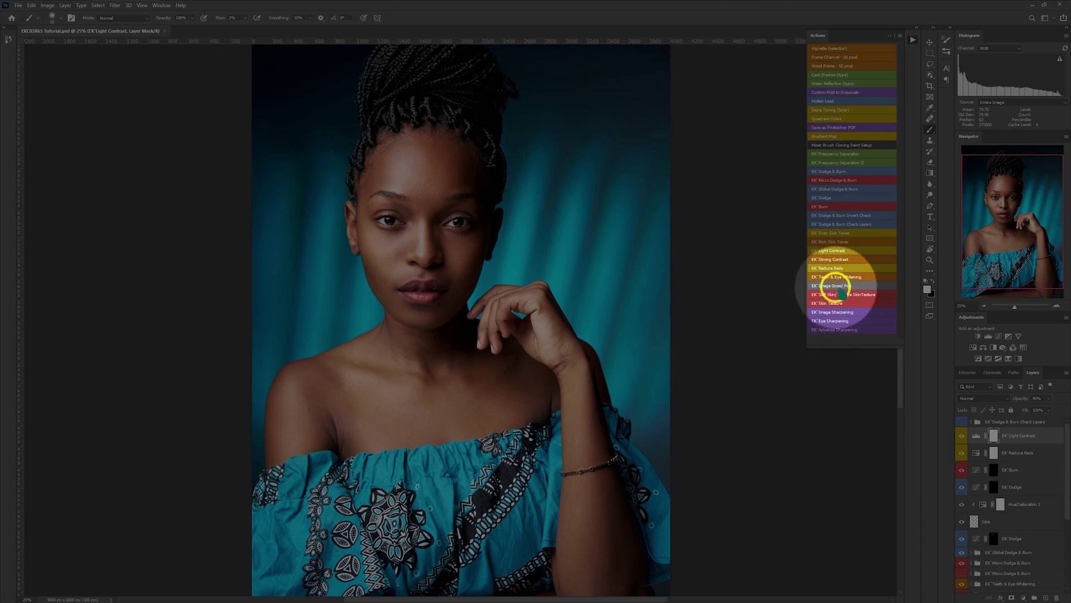
# - Run the EK Image Grow/ Pop action and split the Curves 3 layer's Underlying Layer shadow slider to 201 in Blend If
pyautogui.click(835, 285)
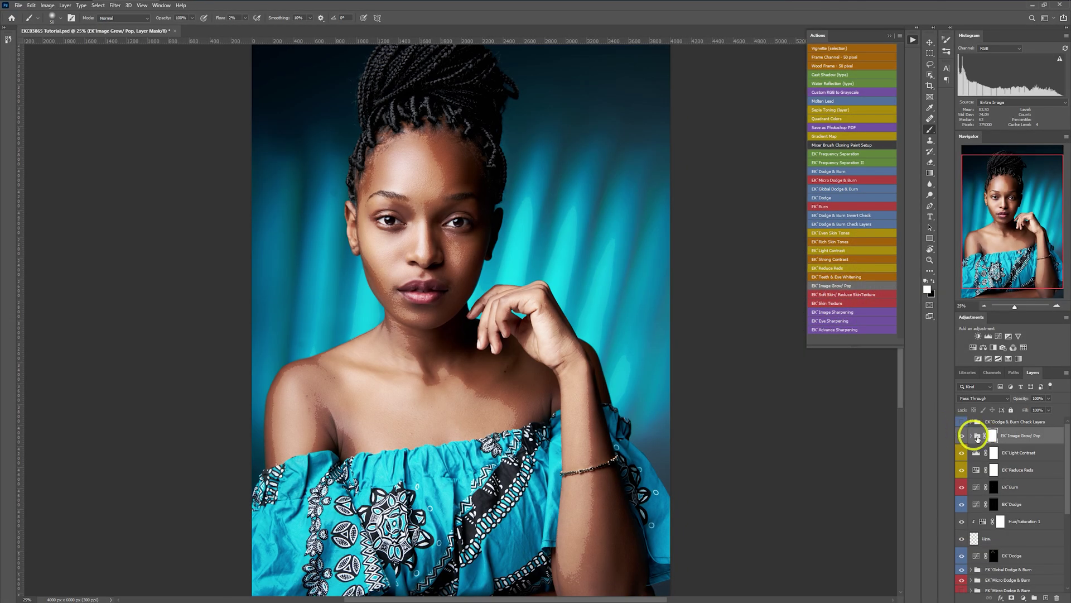
pyautogui.click(971, 435)
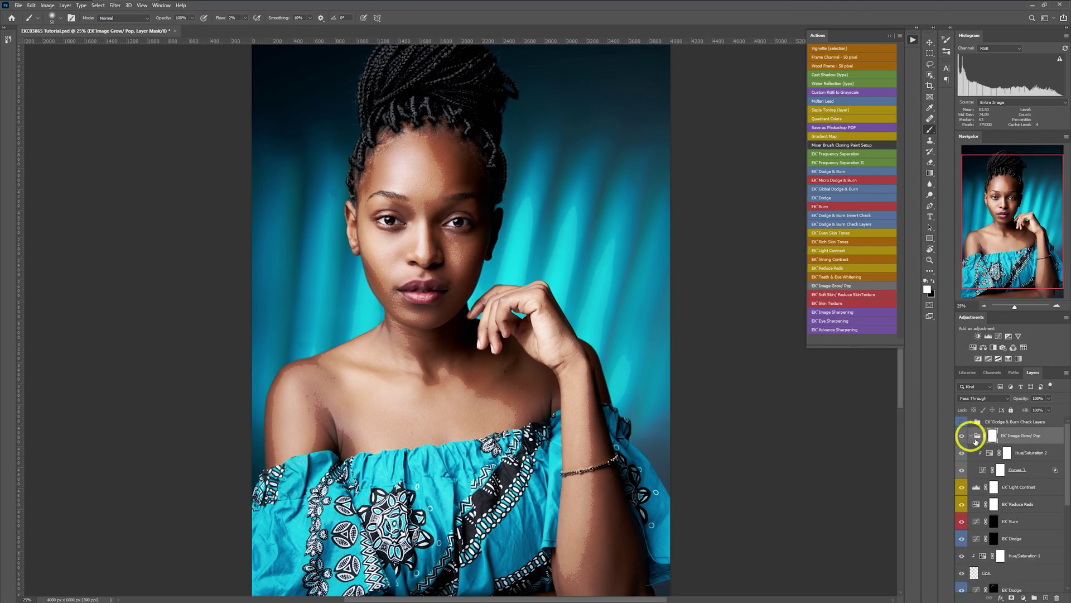
pyautogui.click(1020, 470)
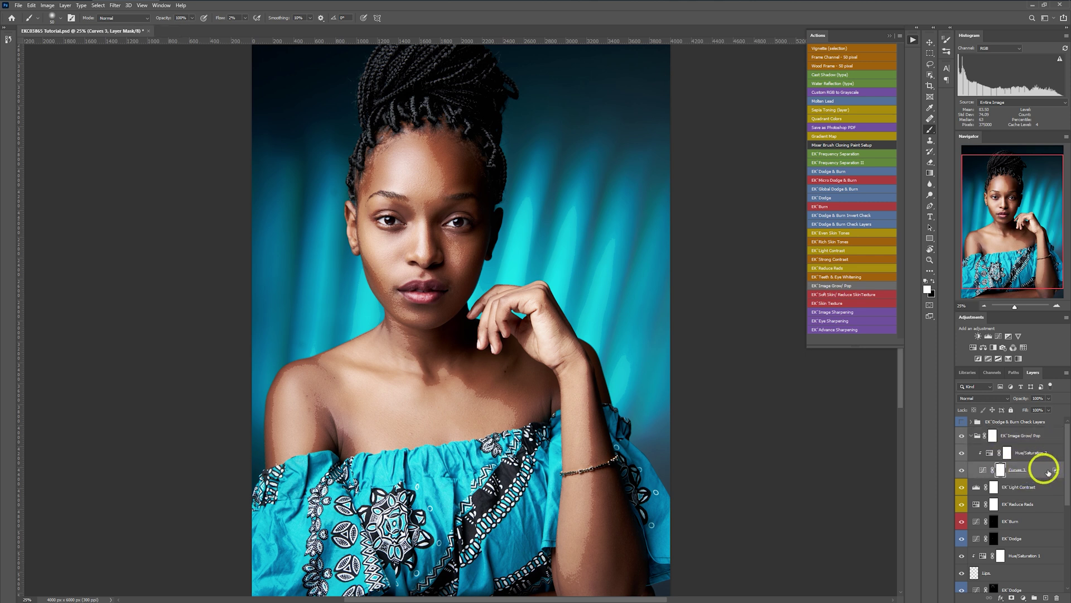
pyautogui.doubleClick(1046, 472)
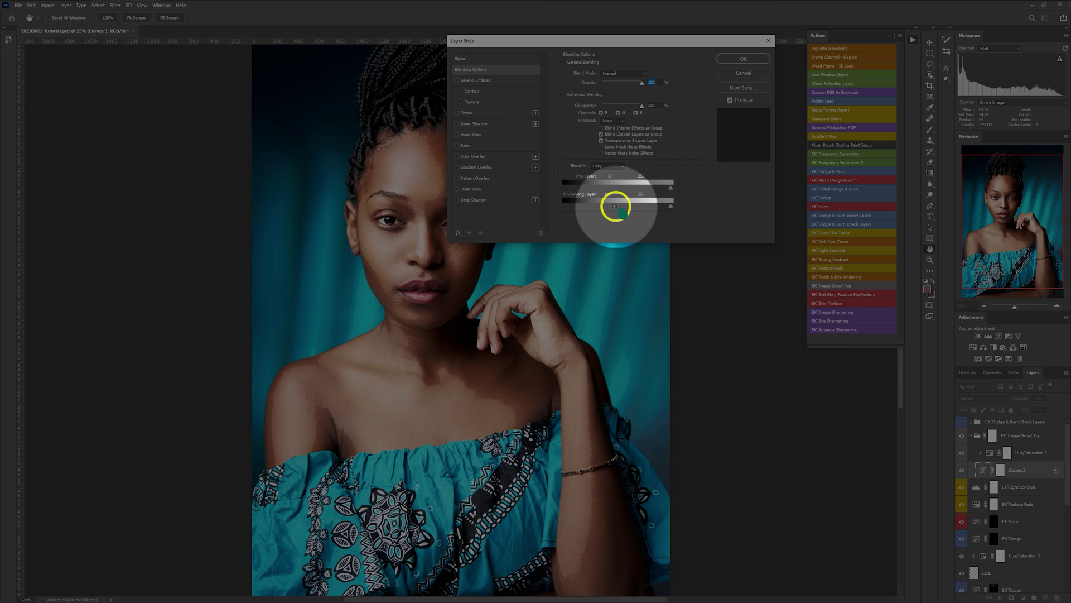
pyautogui.moveTo(616, 206); pyautogui.dragTo(641, 214)
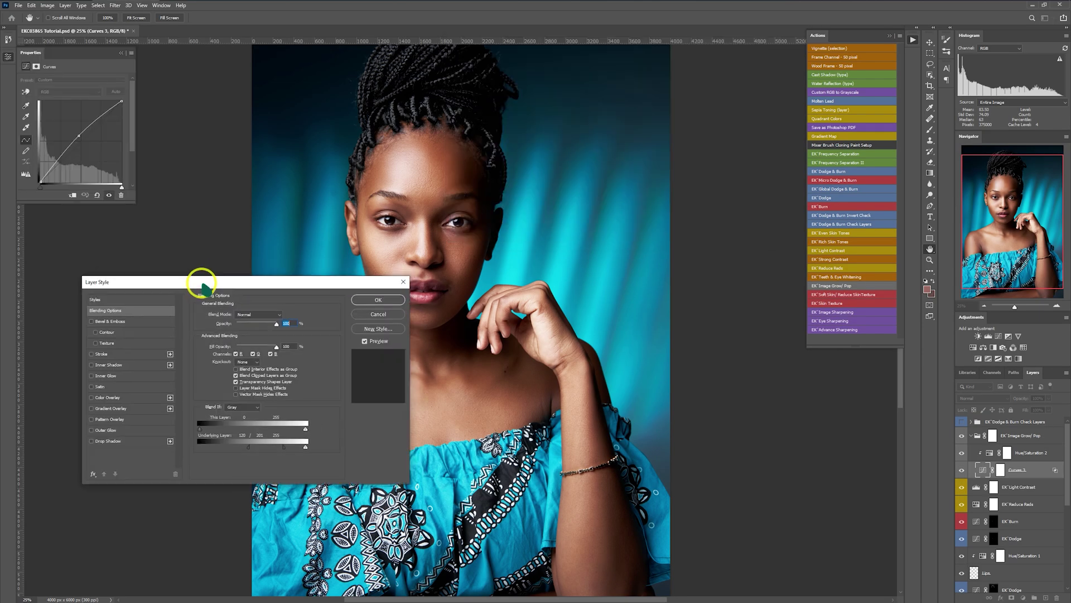
pyautogui.moveTo(202, 283); pyautogui.dragTo(193, 289)
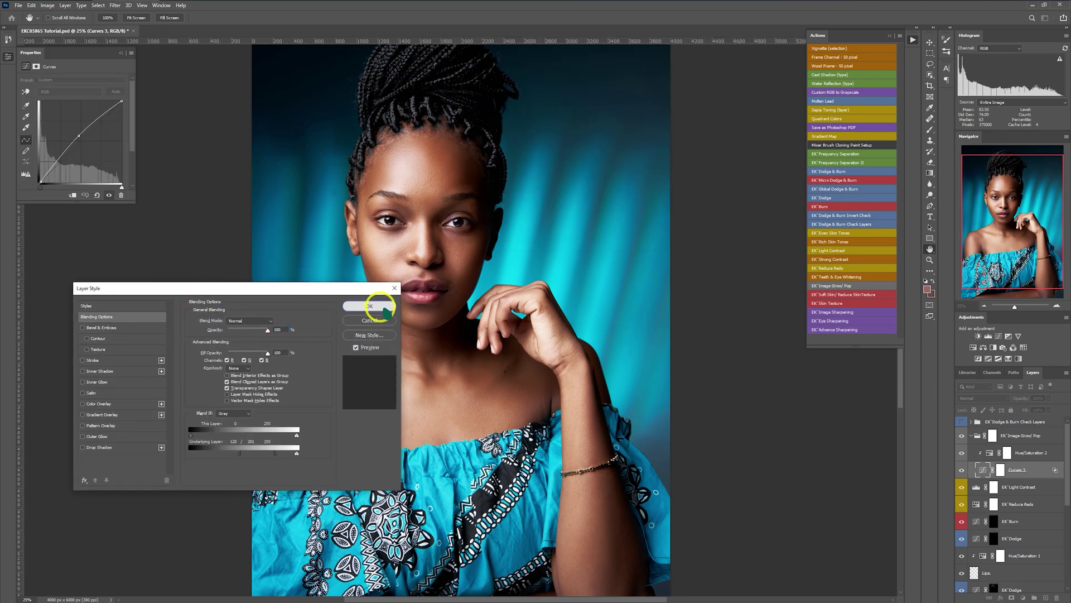
pyautogui.click(382, 306)
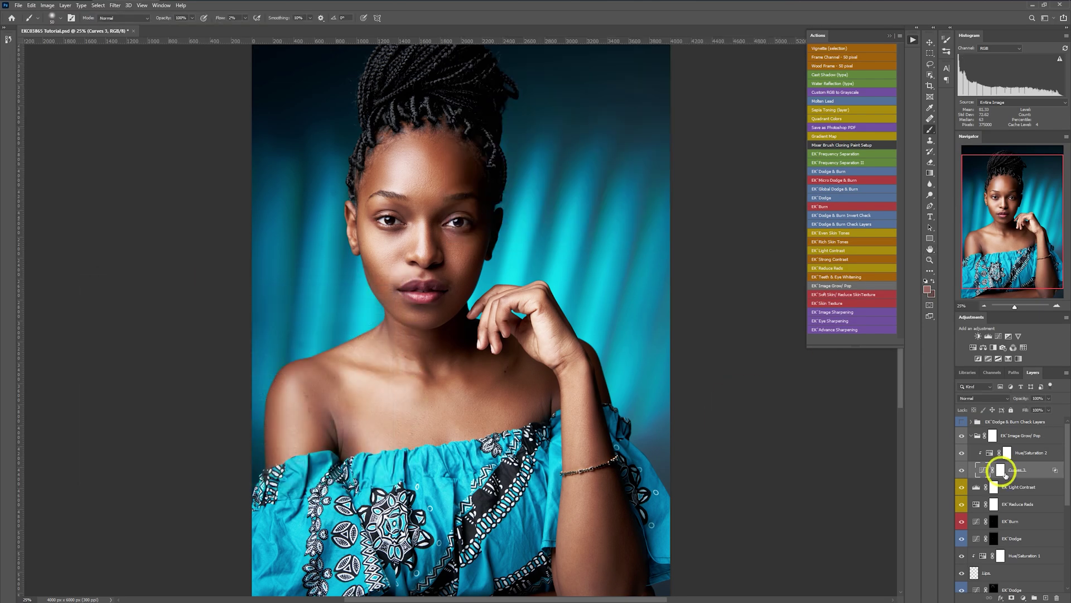
# - Invert the Curves 3 layer mask to black and set the brush flow to 100%
pyautogui.click(1004, 474)
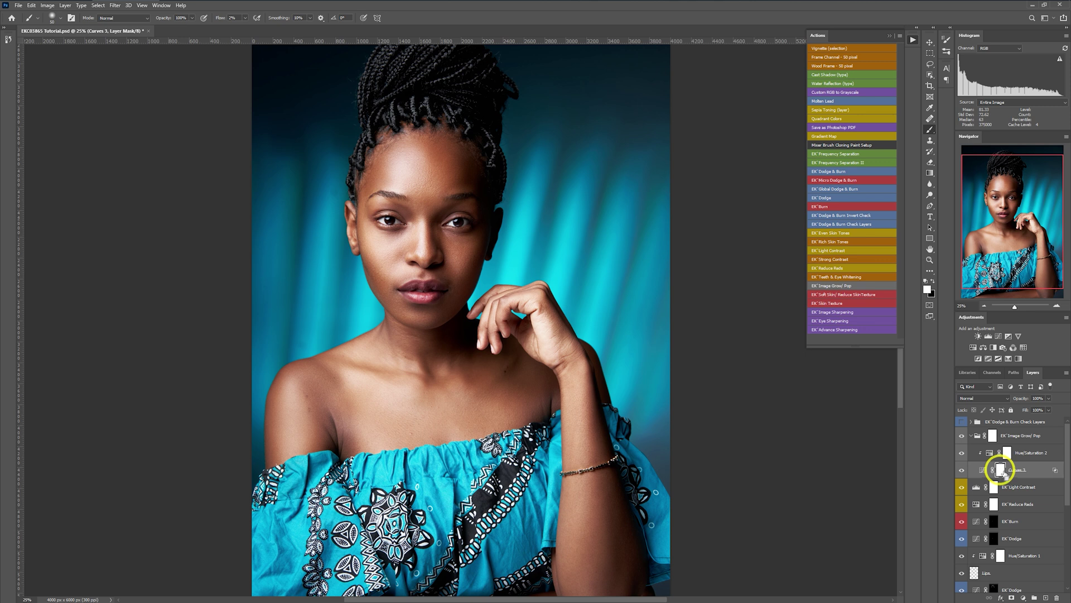
pyautogui.hotkey('ctrl', 'i')
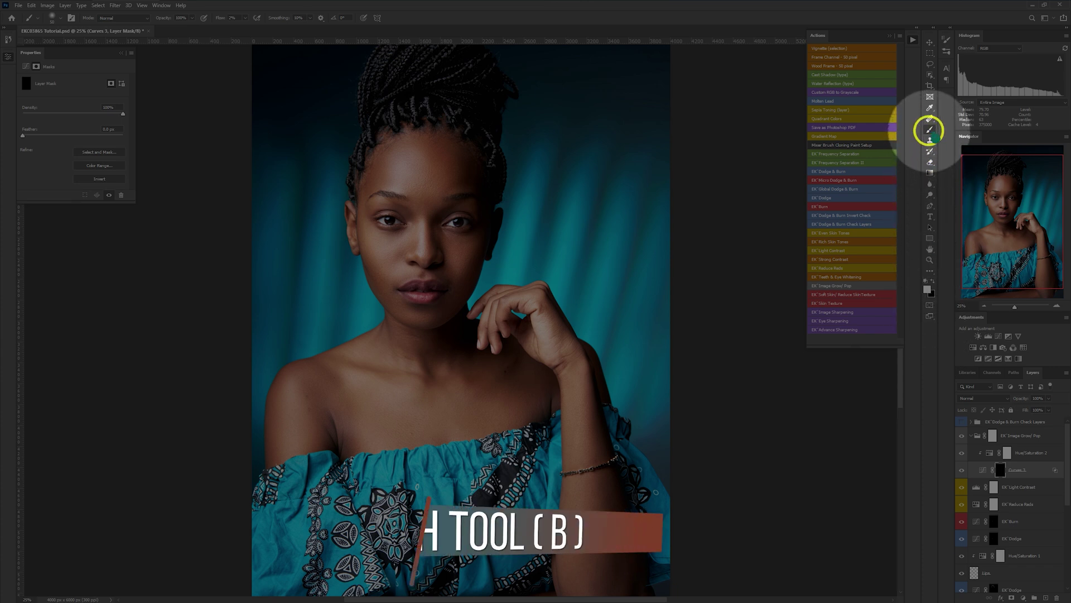
pyautogui.click(245, 18)
pyautogui.moveTo(241, 29); pyautogui.dragTo(363, 40)
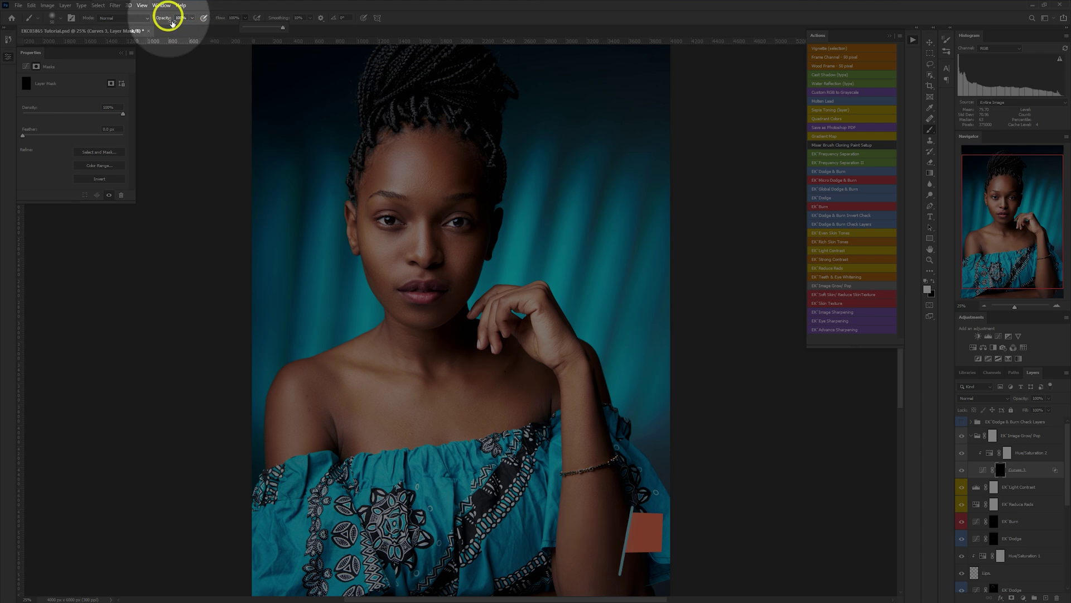
pyautogui.click(402, 270)
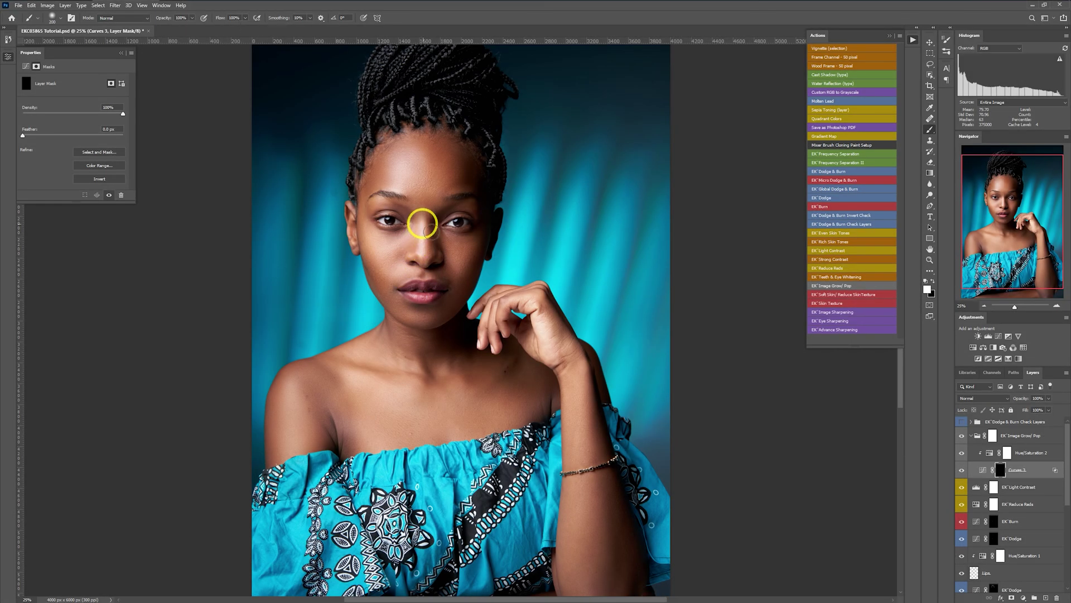
# - Paint the face white on the Curves 3 mask with a larger brush and compare the EK Image Grow/ Pop group on and off
pyautogui.press(']')
pyautogui.press(']')
pyautogui.moveTo(446, 212)
pyautogui.mouseDown()
pyautogui.moveTo(411, 223)
pyautogui.moveTo(412, 251)
pyautogui.mouseUp()
pyautogui.press('[')
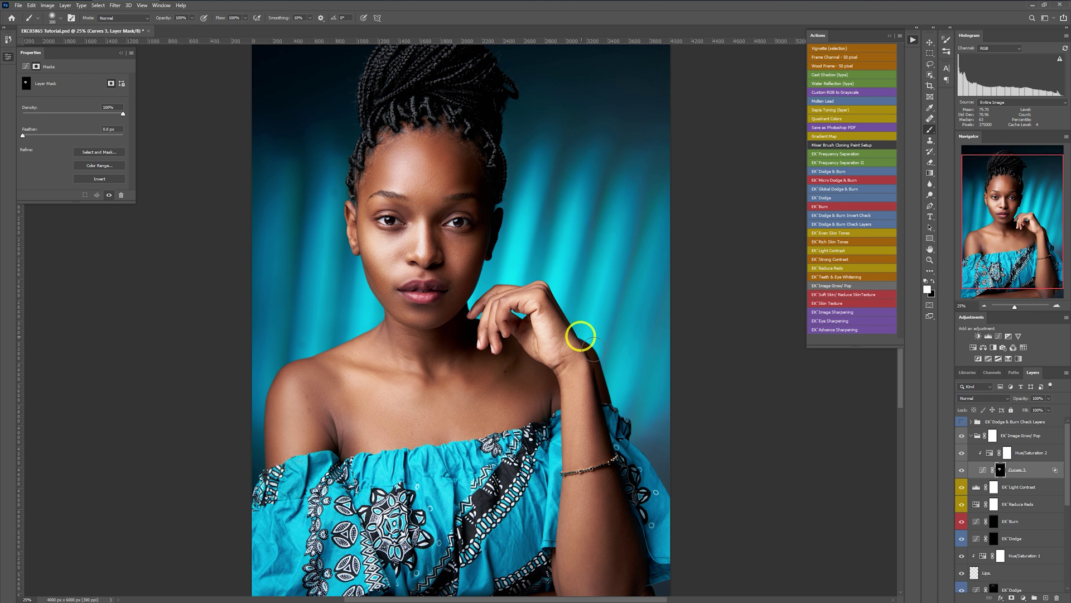
pyautogui.click(960, 436)
pyautogui.click(961, 436)
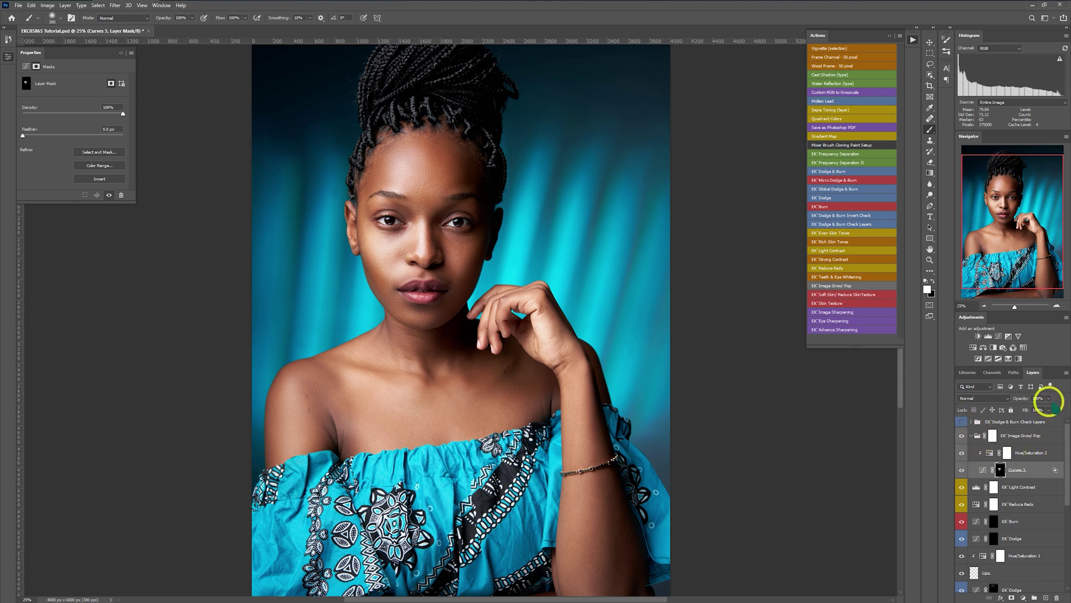
# - Lower the Curves 3 layer's opacity, compare the EK Image Grow/ Pop group on and off, and collapse it
pyautogui.moveTo(1049, 400); pyautogui.dragTo(1018, 408)
pyautogui.click(962, 436)
pyautogui.click(961, 435)
pyautogui.click(971, 436)
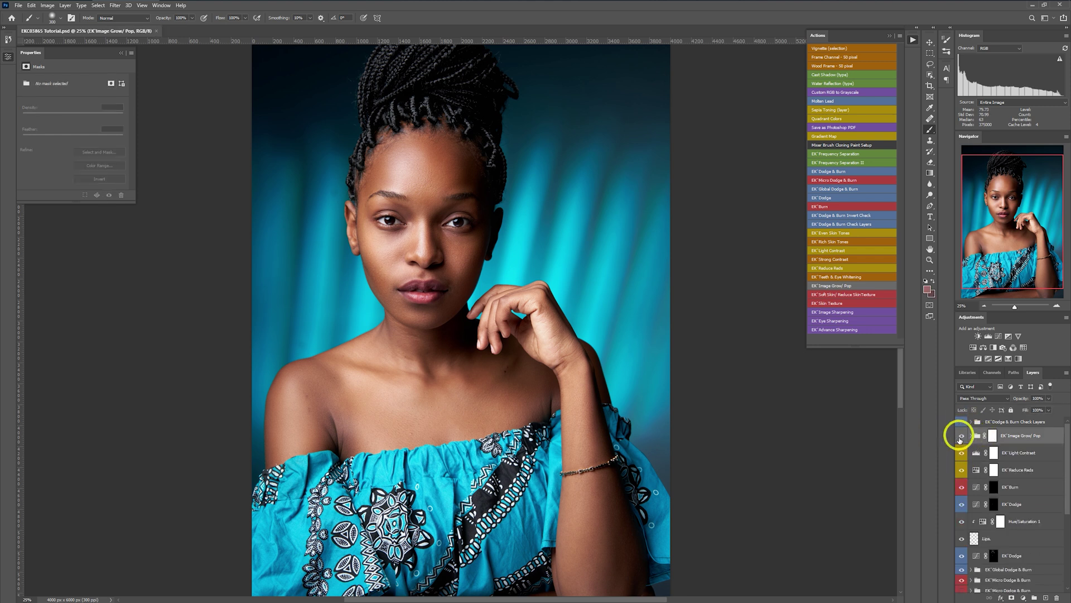
# - Add a Color Lookup adjustment layer above the EK Image Grow/ Pop group and load the Melanin Tone 1.CUBE 3D LUT
pyautogui.click(1023, 597)
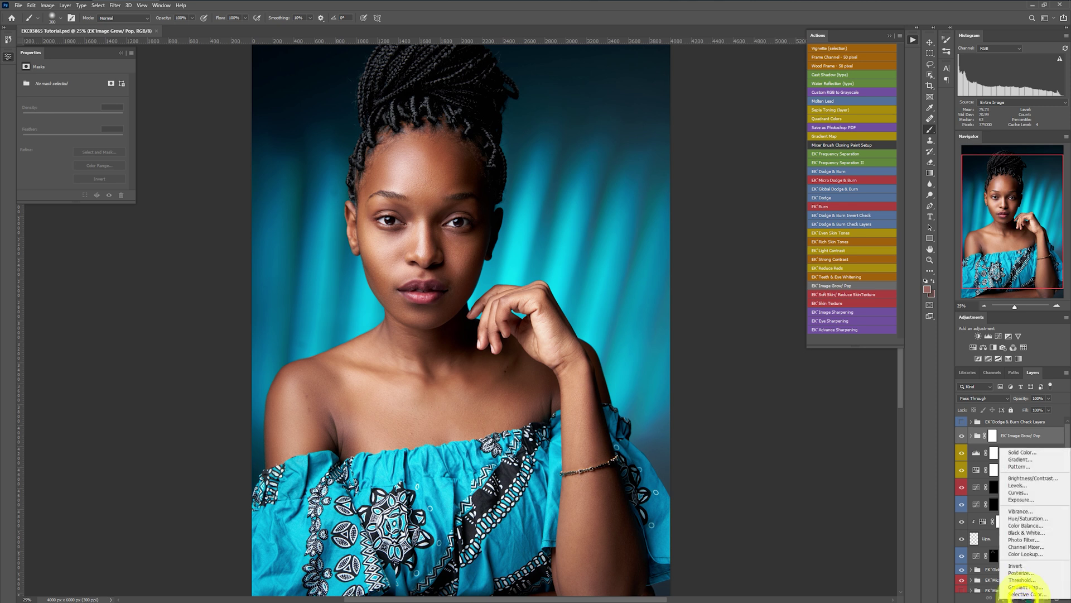
pyautogui.click(1025, 554)
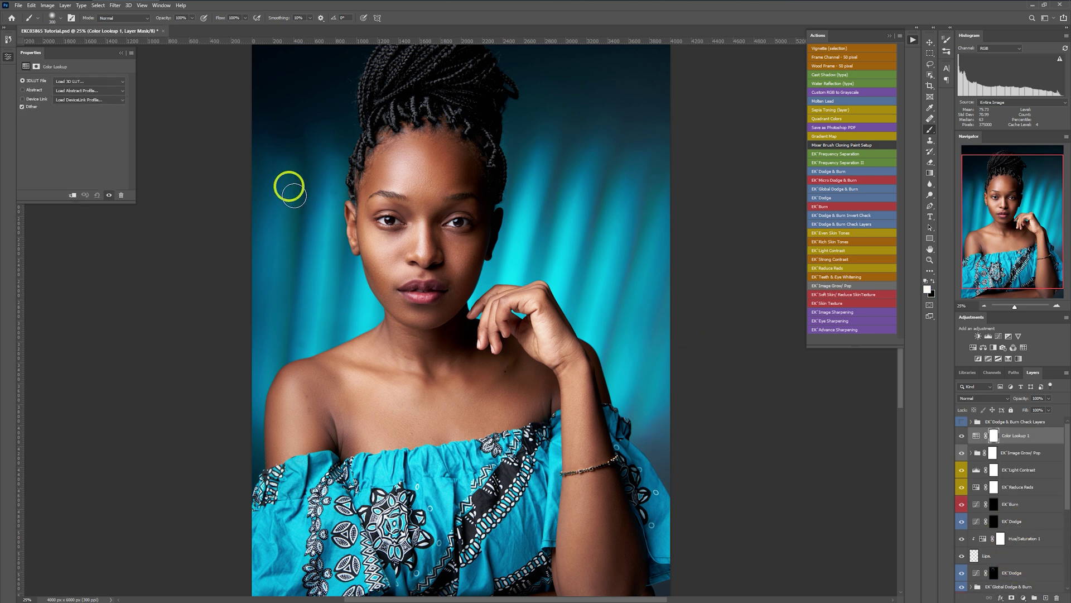
pyautogui.click(72, 81)
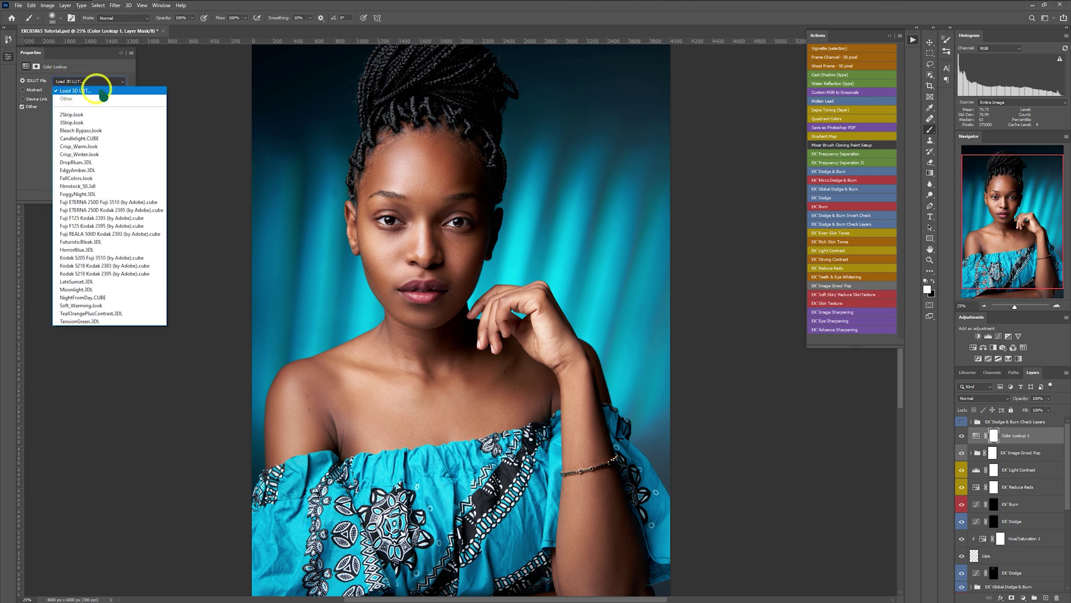
pyautogui.click(99, 91)
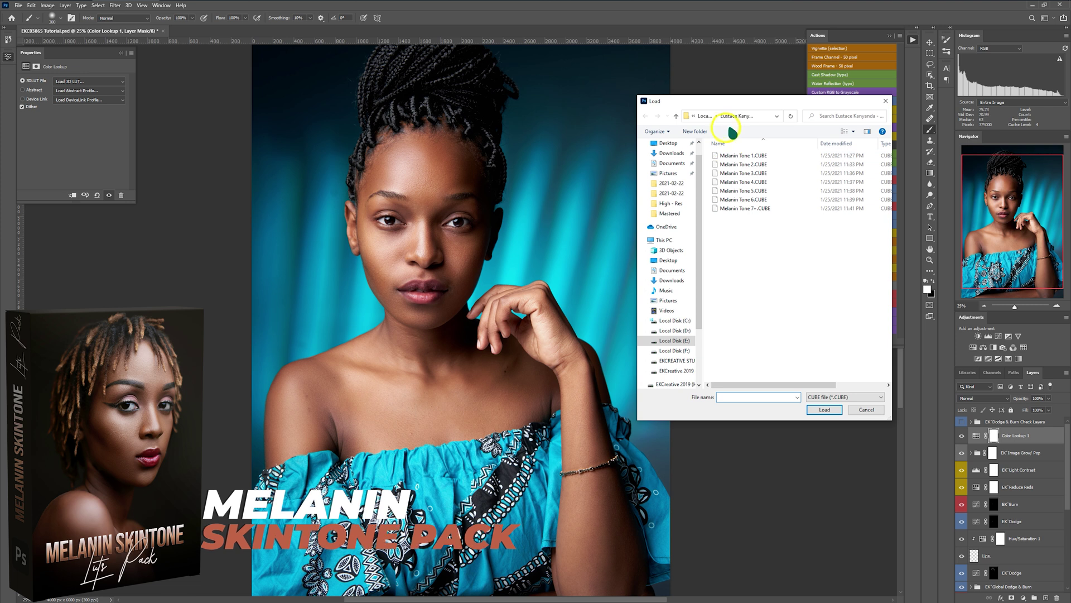
pyautogui.moveTo(740, 103); pyautogui.dragTo(720, 65)
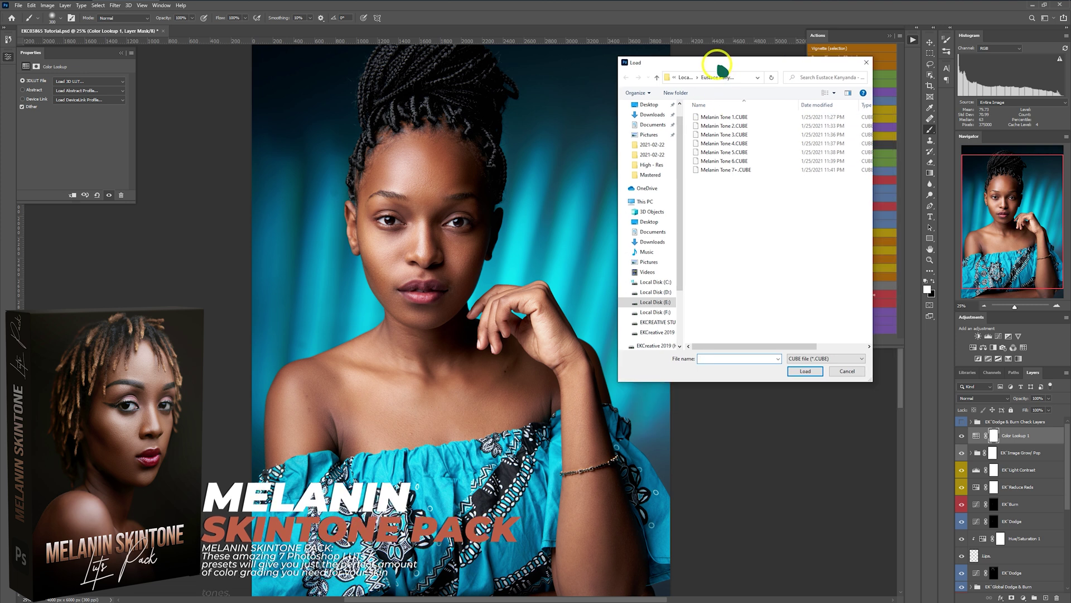
pyautogui.doubleClick(720, 117)
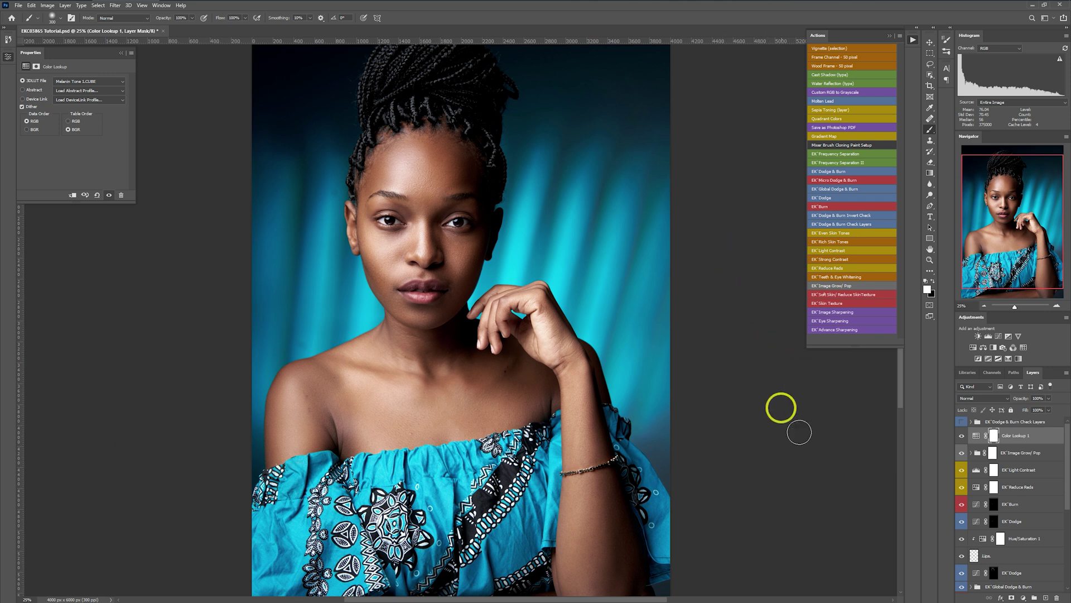
# - Compare the Color Lookup layer on and off and lower its opacity to 30%
pyautogui.click(961, 435)
pyautogui.click(962, 437)
pyautogui.click(963, 437)
pyautogui.click(961, 436)
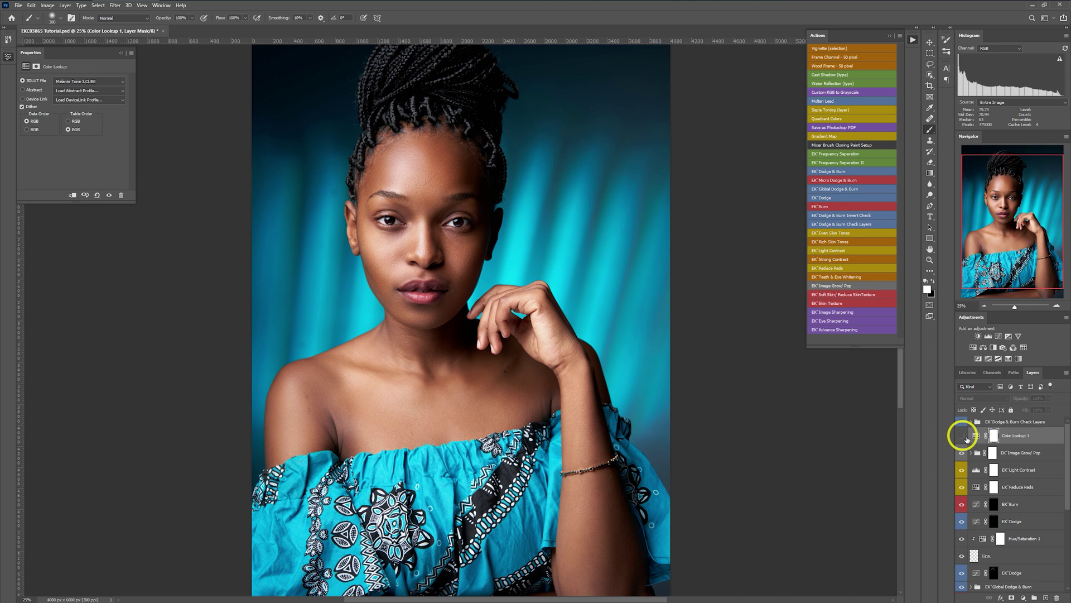
pyautogui.moveTo(1049, 397); pyautogui.dragTo(1021, 409)
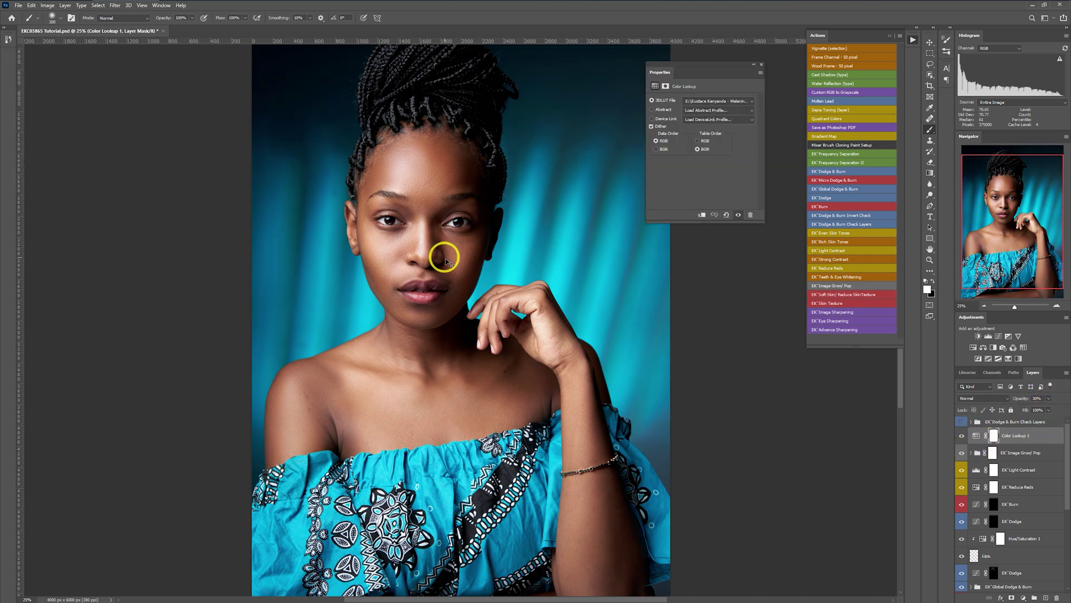
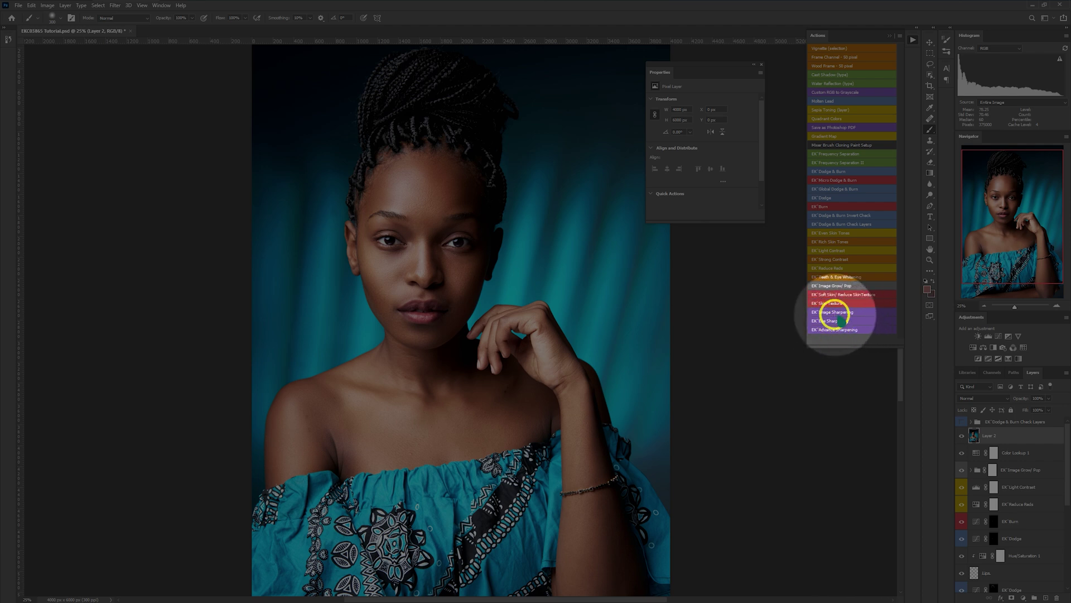
# - Run the EK Image Sharpening action and apply its High Pass filter with a radius of 0.5 pixels
pyautogui.click(835, 314)
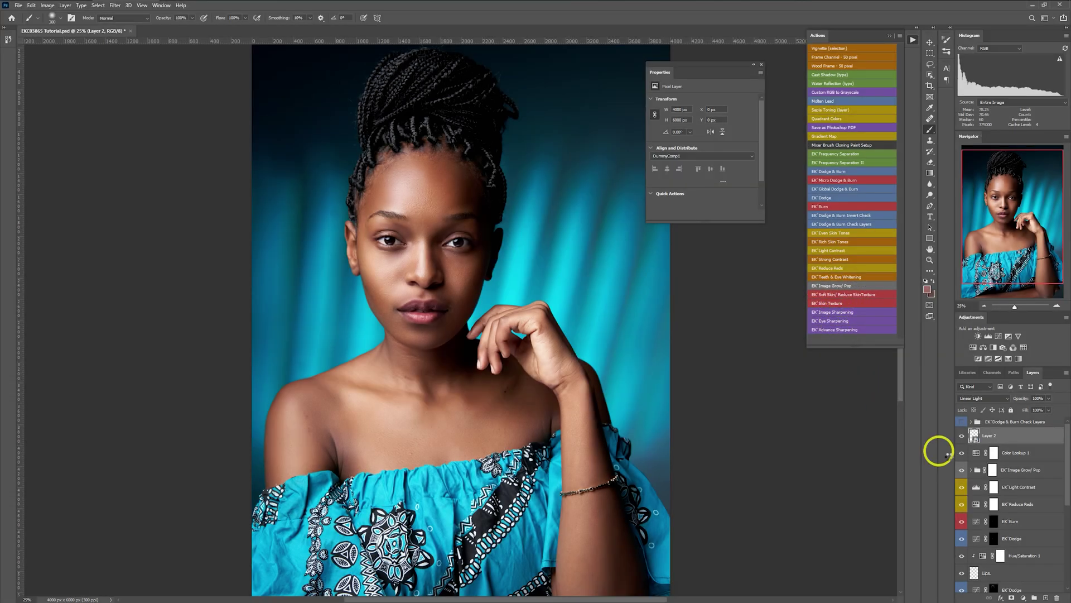
pyautogui.moveTo(500, 147); pyautogui.dragTo(579, 220)
pyautogui.click(580, 334)
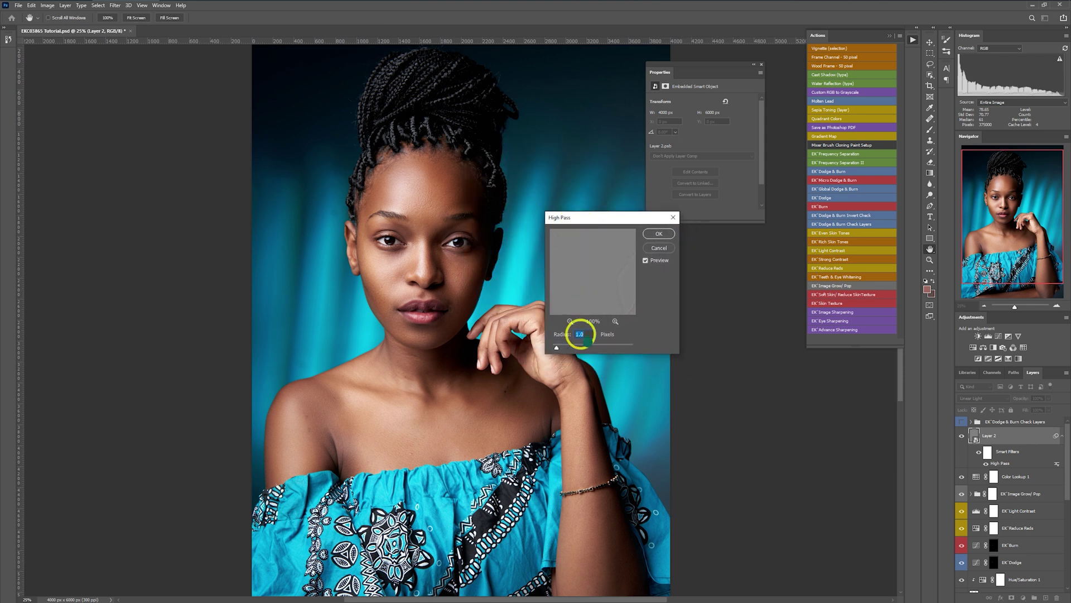
pyautogui.moveTo(556, 347); pyautogui.dragTo(551, 348)
pyautogui.hotkey('ctrl', '+')
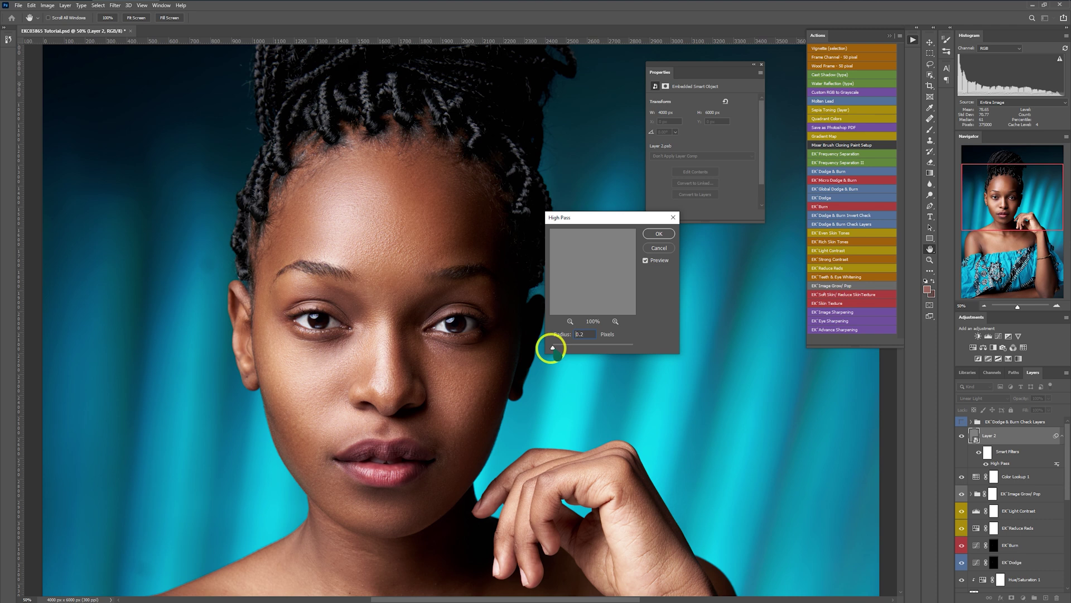
pyautogui.click(552, 347)
pyautogui.click(565, 330)
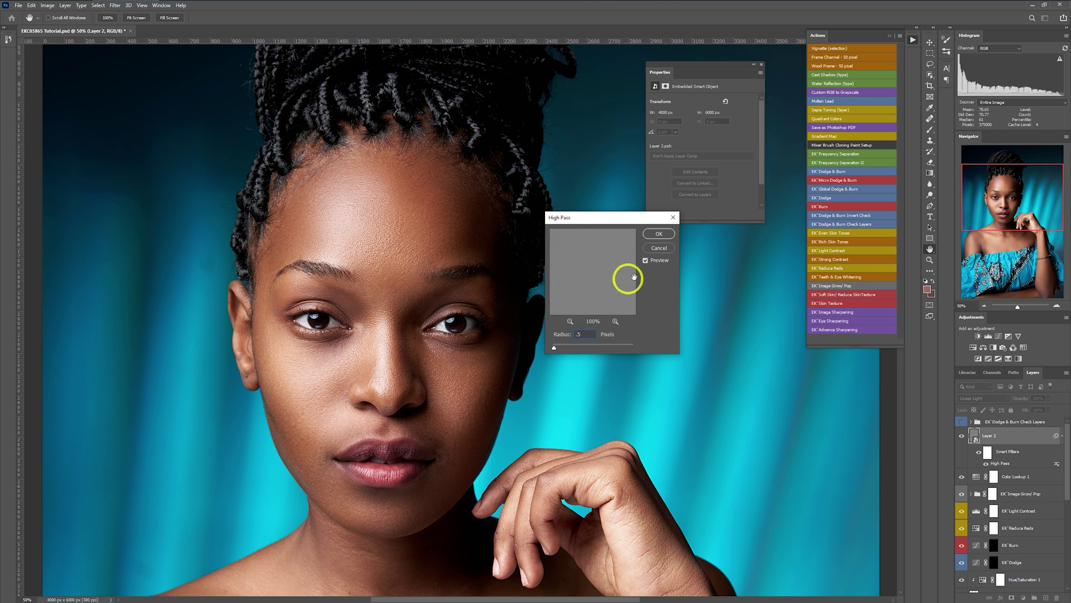
pyautogui.click(647, 236)
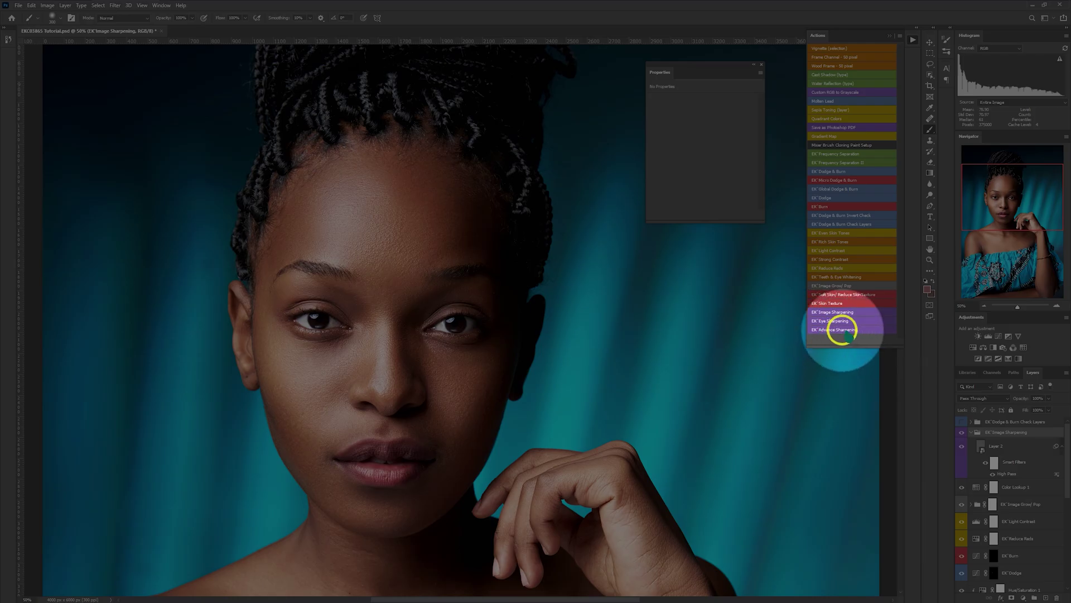
# - Run the EK Advance Sharpening action and apply its High Pass filter with a radius of 3 pixels
pyautogui.click(842, 329)
pyautogui.click(552, 347)
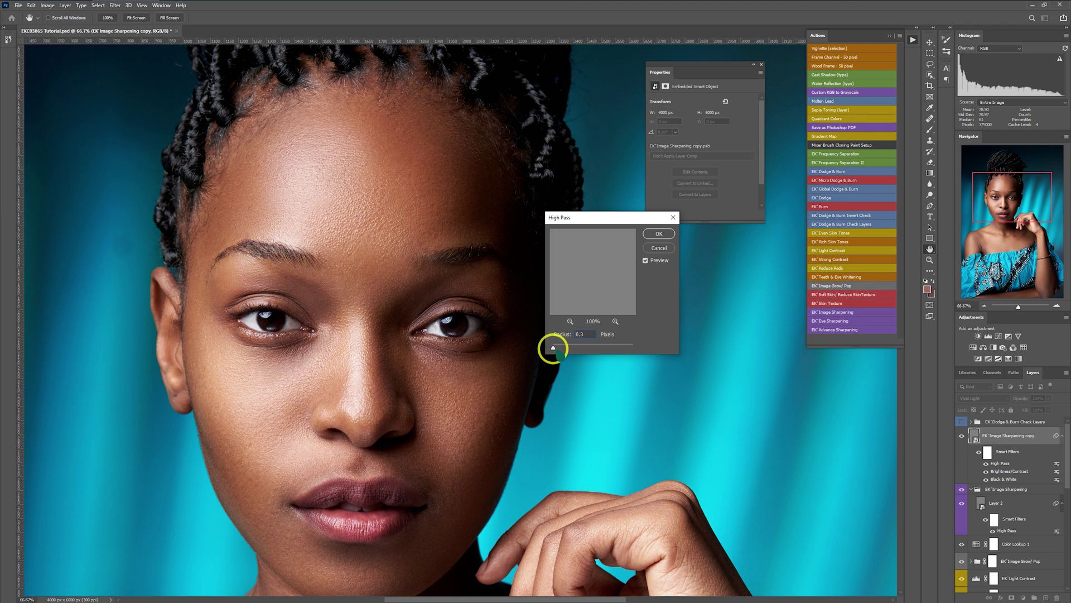
pyautogui.click(565, 347)
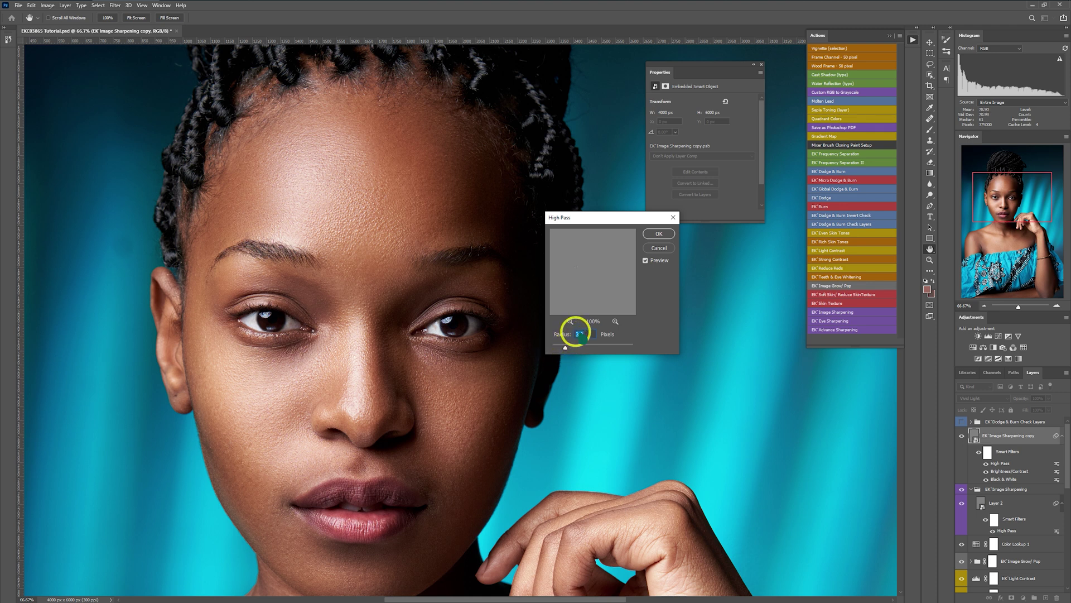
pyautogui.click(659, 235)
# - Paint both irises white on the EK Advance Sharpening layer's mask with a brush about the size of the iris
pyautogui.click(982, 446)
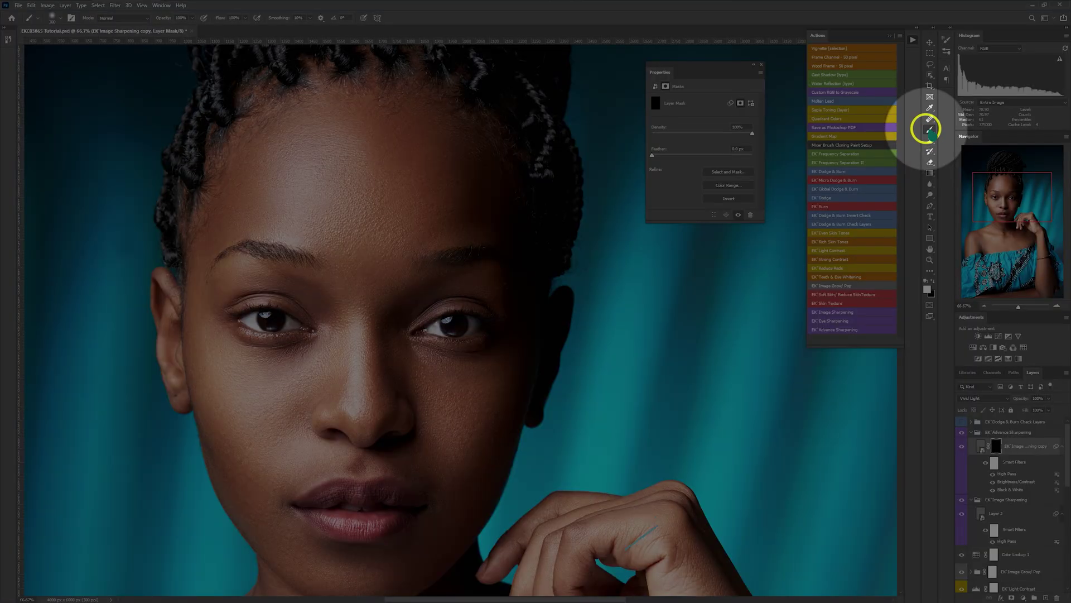
pyautogui.rightClick(930, 129)
pyautogui.click(951, 130)
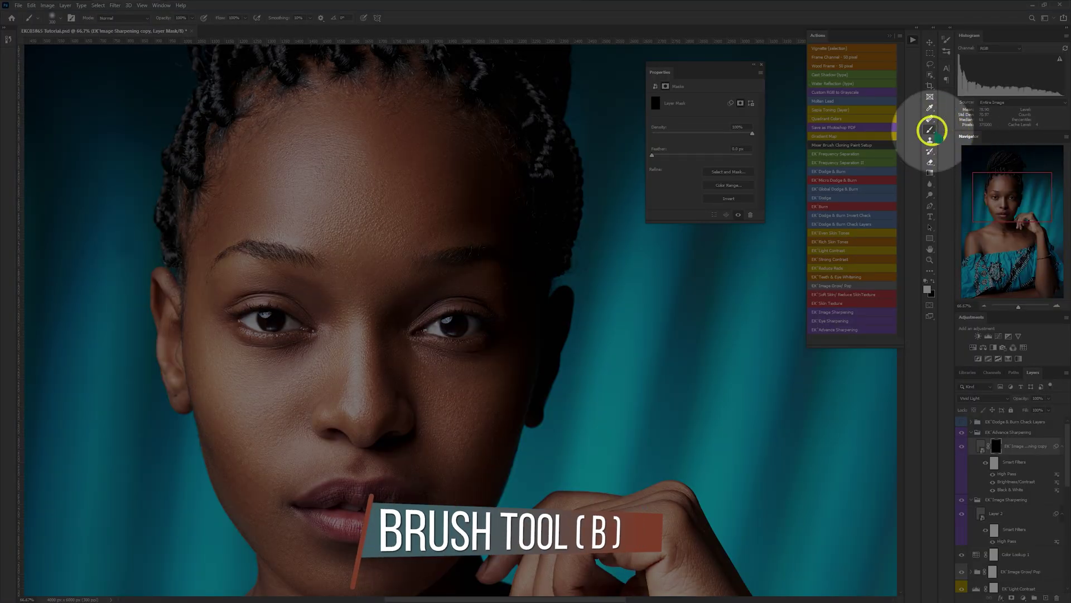
pyautogui.click(926, 281)
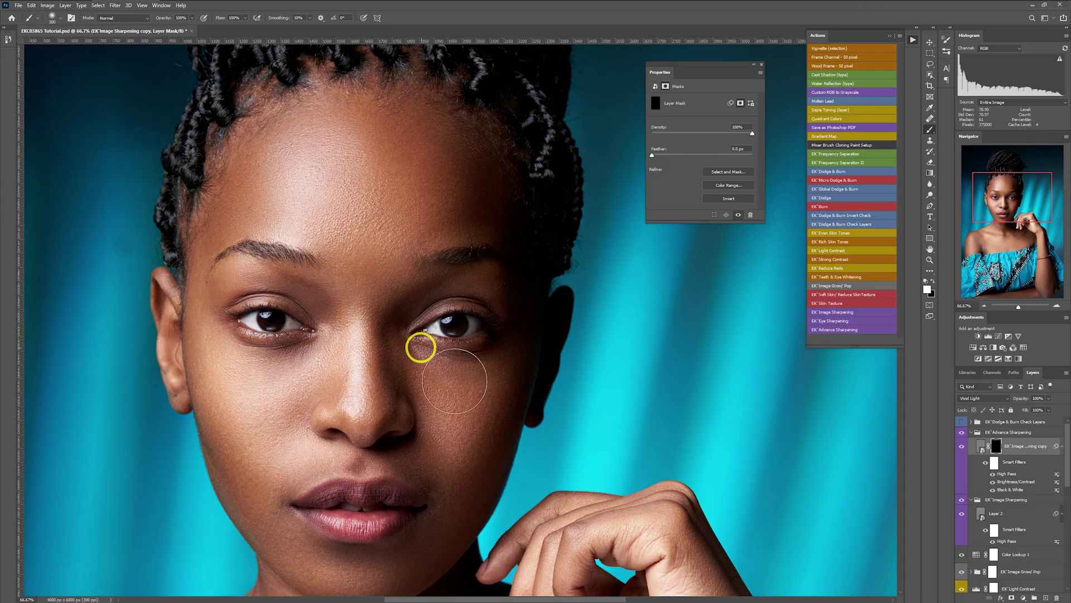
pyautogui.moveTo(421, 347)
pyautogui.mouseDown()
pyautogui.moveTo(445, 322)
pyautogui.moveTo(436, 330)
pyautogui.mouseUp()
pyautogui.scroll(2, 437, 330)
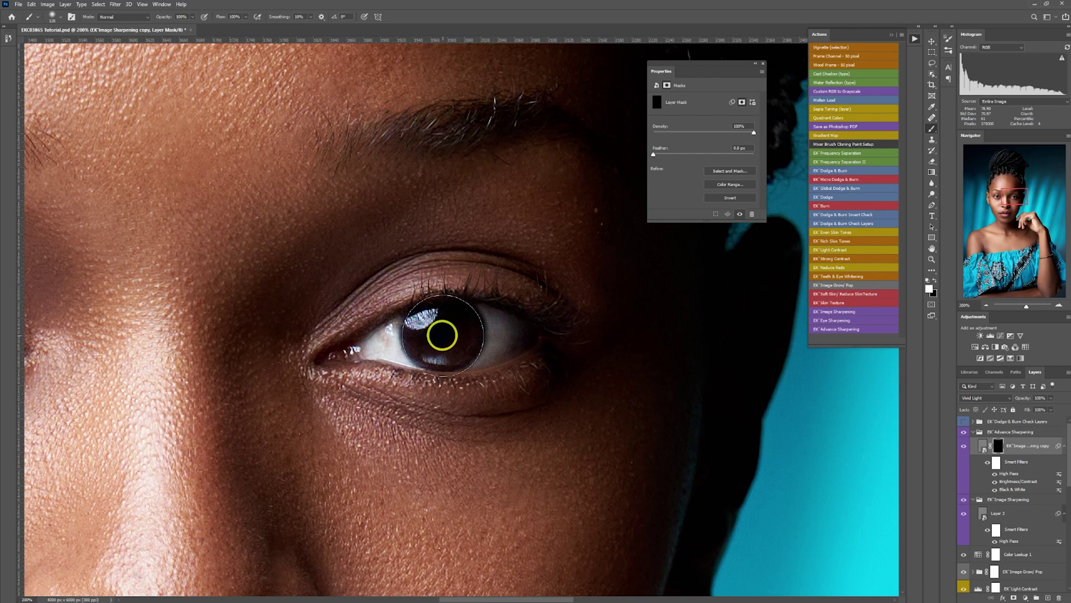
pyautogui.moveTo(535, 595); pyautogui.dragTo(476, 592)
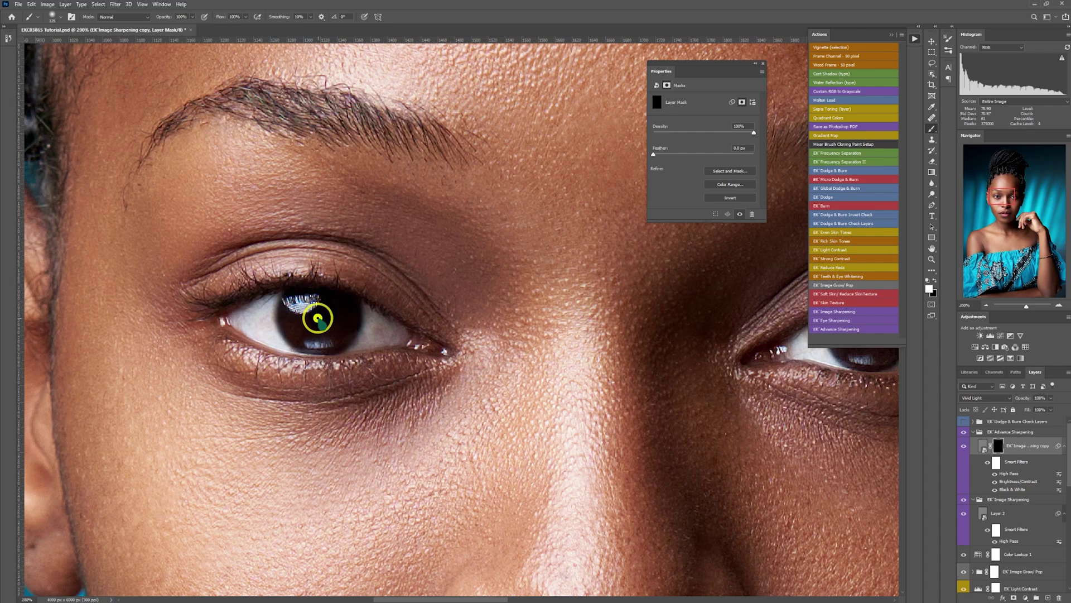
pyautogui.click(999, 520)
# - Compare the eyes with the EK Advance Sharpening group on and off, and return to a view of the whole face
pyautogui.click(964, 435)
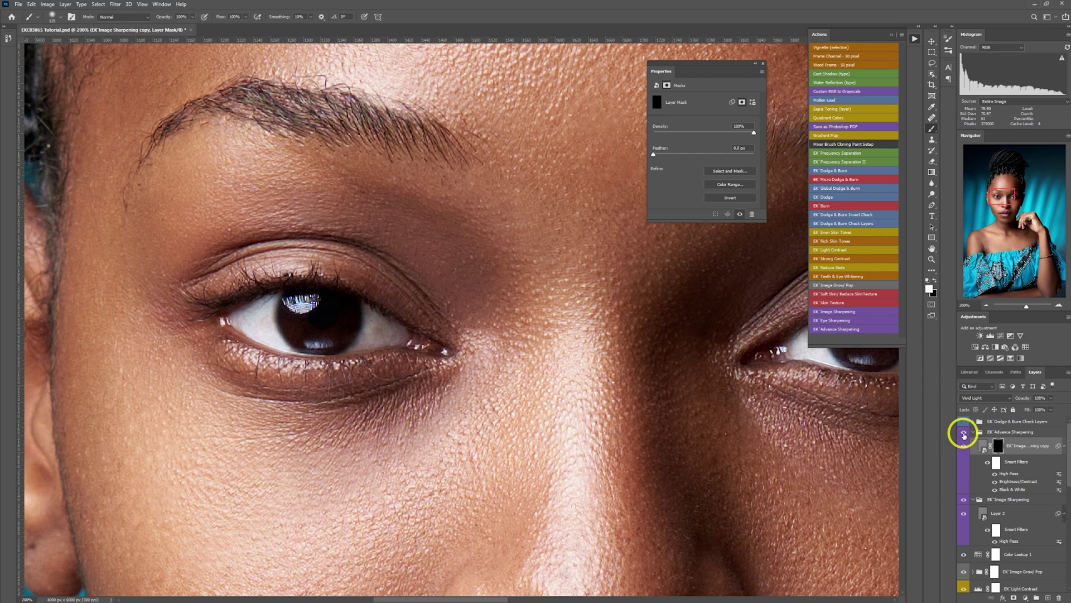
pyautogui.click(964, 435)
pyautogui.click(964, 434)
pyautogui.scroll(-5, 692, 399)
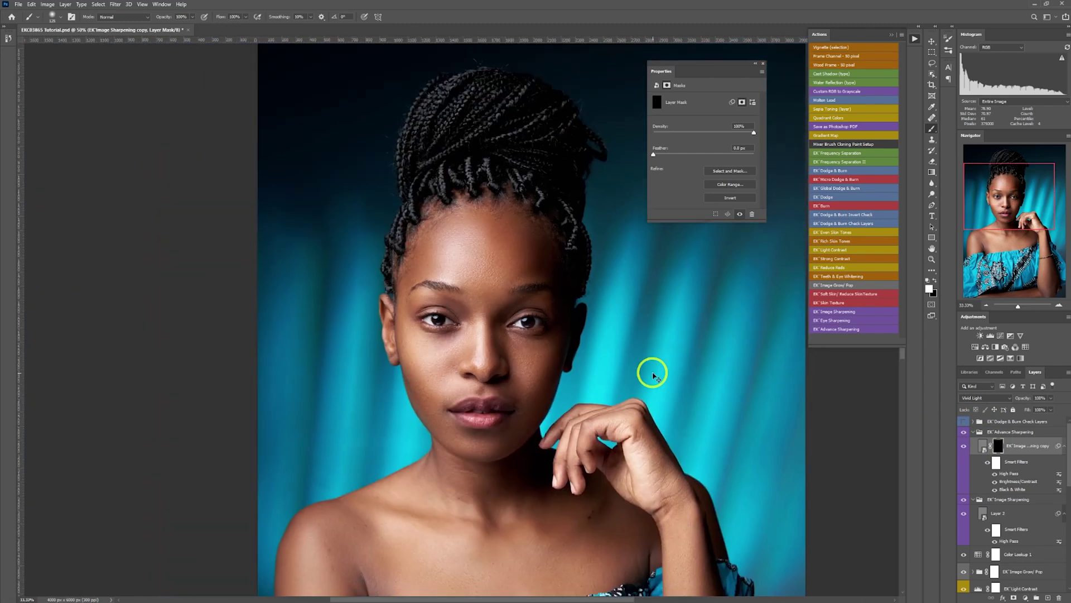